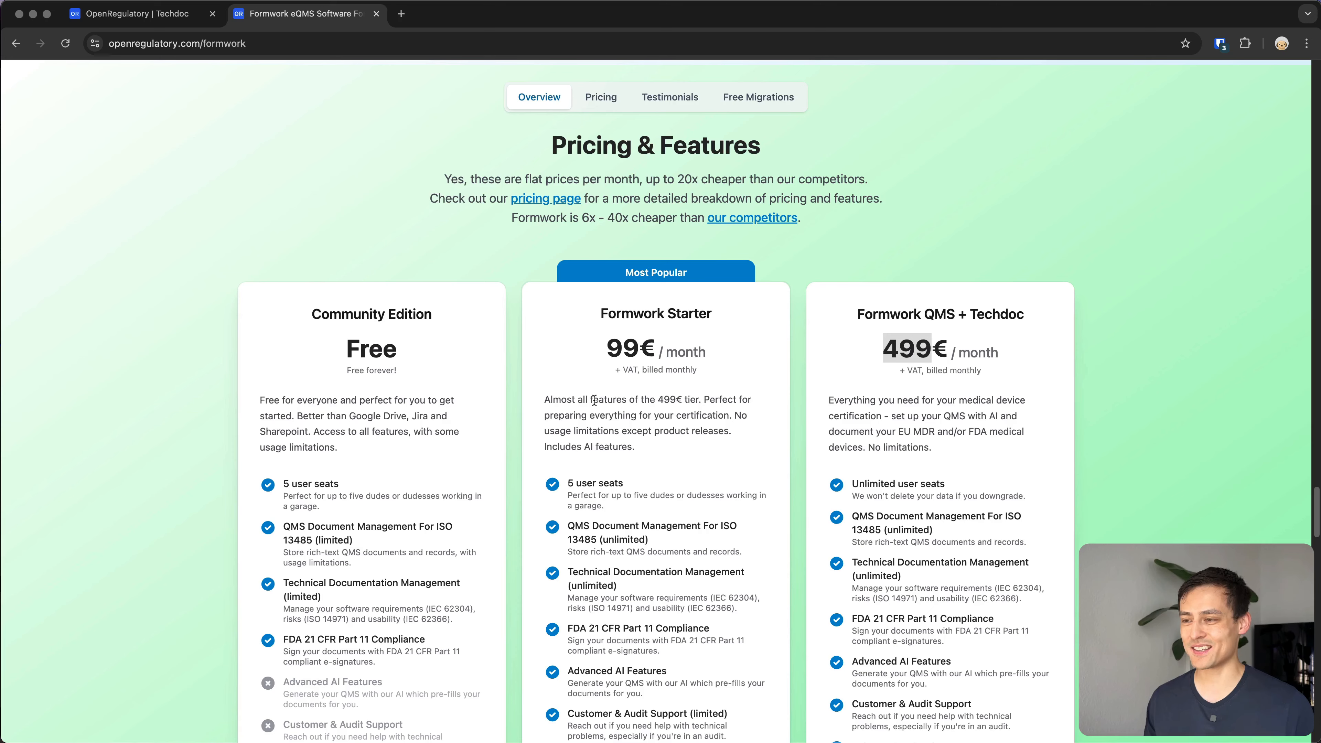
{"action": "left_click", "coordinate": [593, 400]}
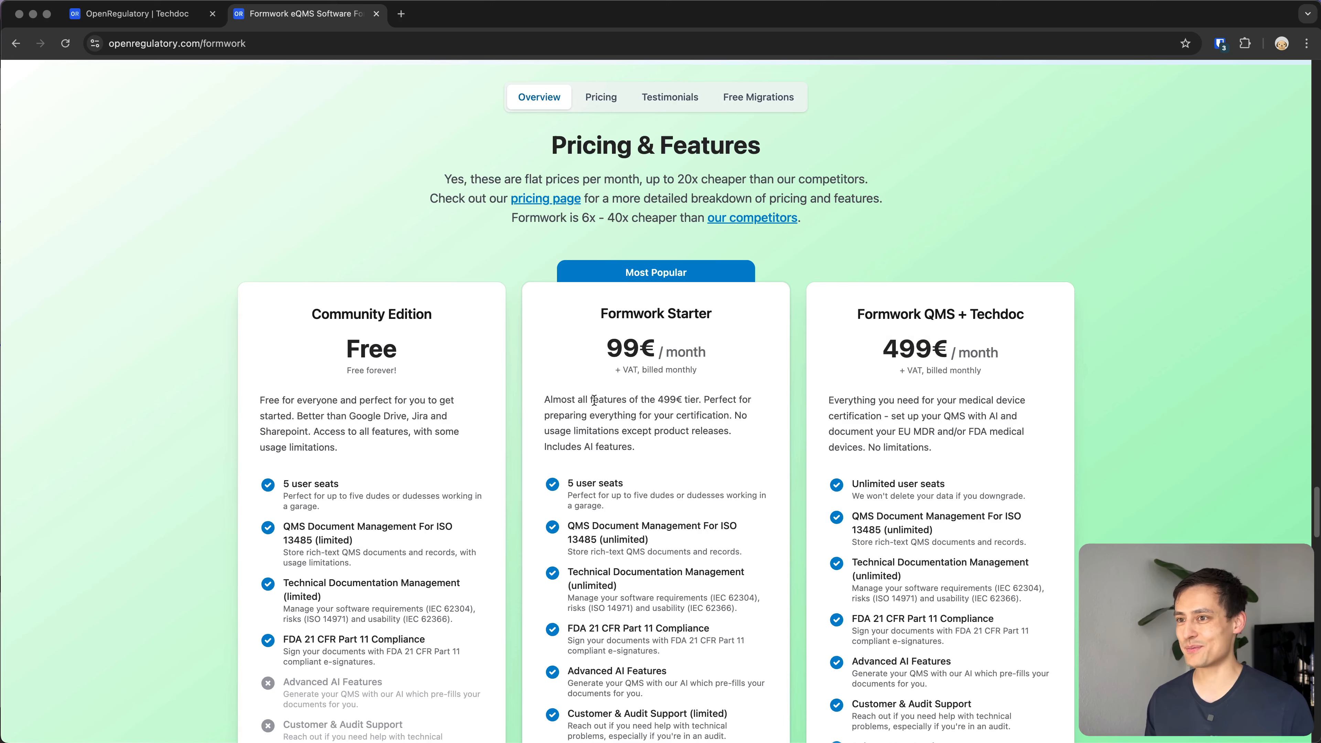
{"action": "scroll", "coordinate": [551, 390], "scroll_direction": "down", "scroll_amount": 1}
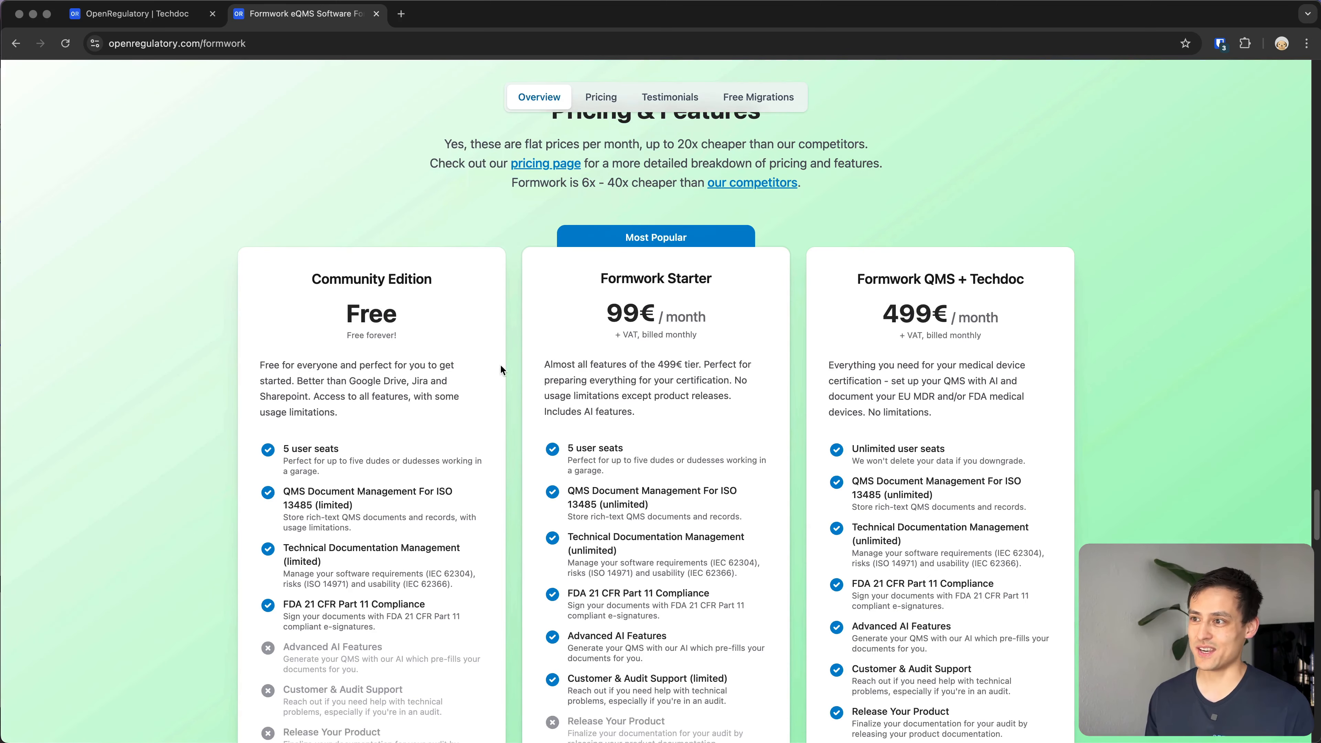
{"action": "double_click", "coordinate": [913, 313]}
{"action": "left_click", "coordinate": [910, 316]}
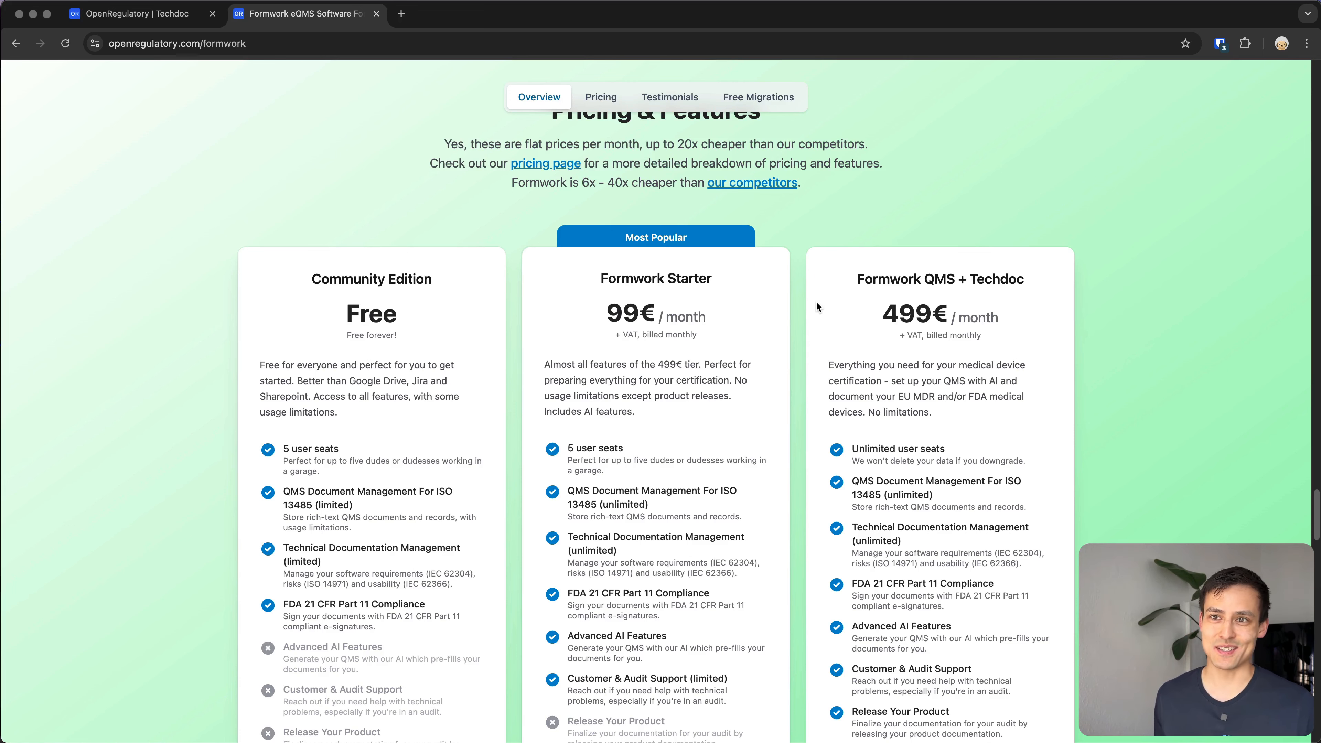
Switch to the Techdoc tab and start a new product named 'Test Product, the old school way'.
{"action": "key", "text": "ctrl+shift+Tab"}
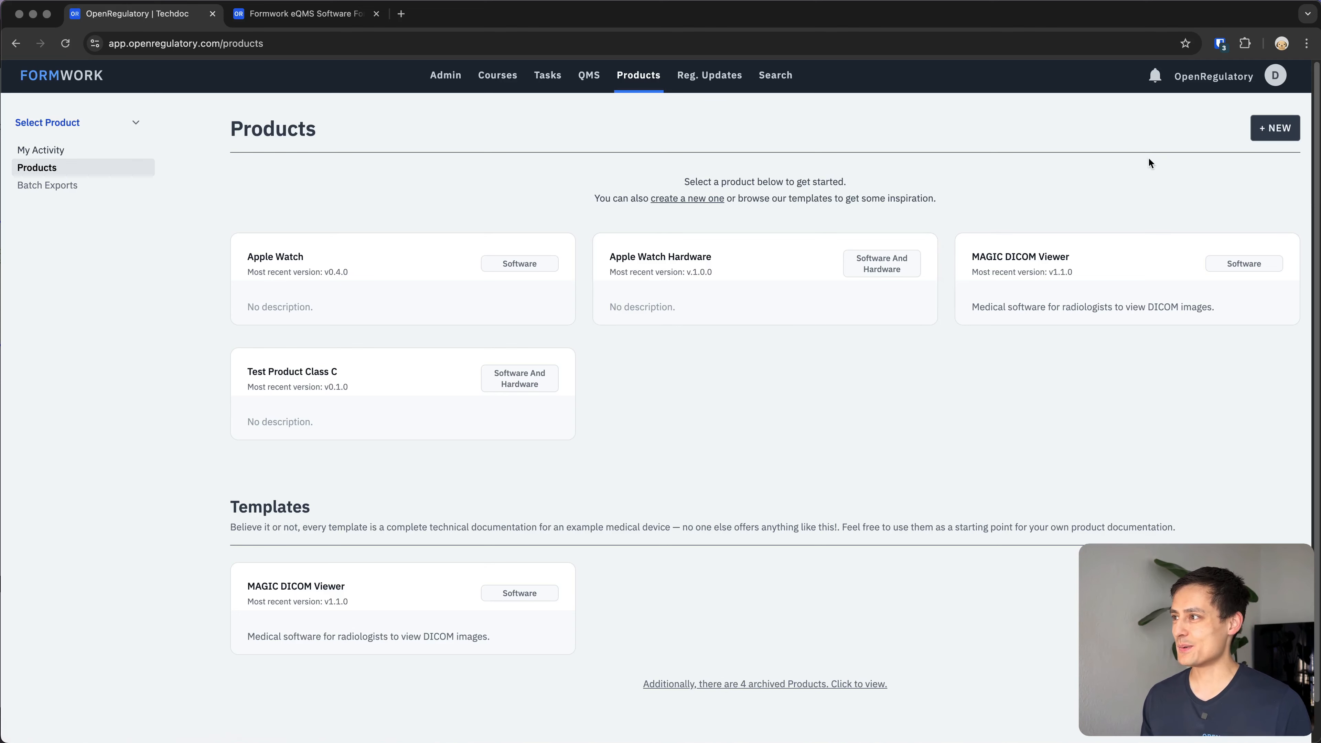
{"action": "left_click", "coordinate": [1275, 133]}
{"action": "left_click", "coordinate": [327, 270]}
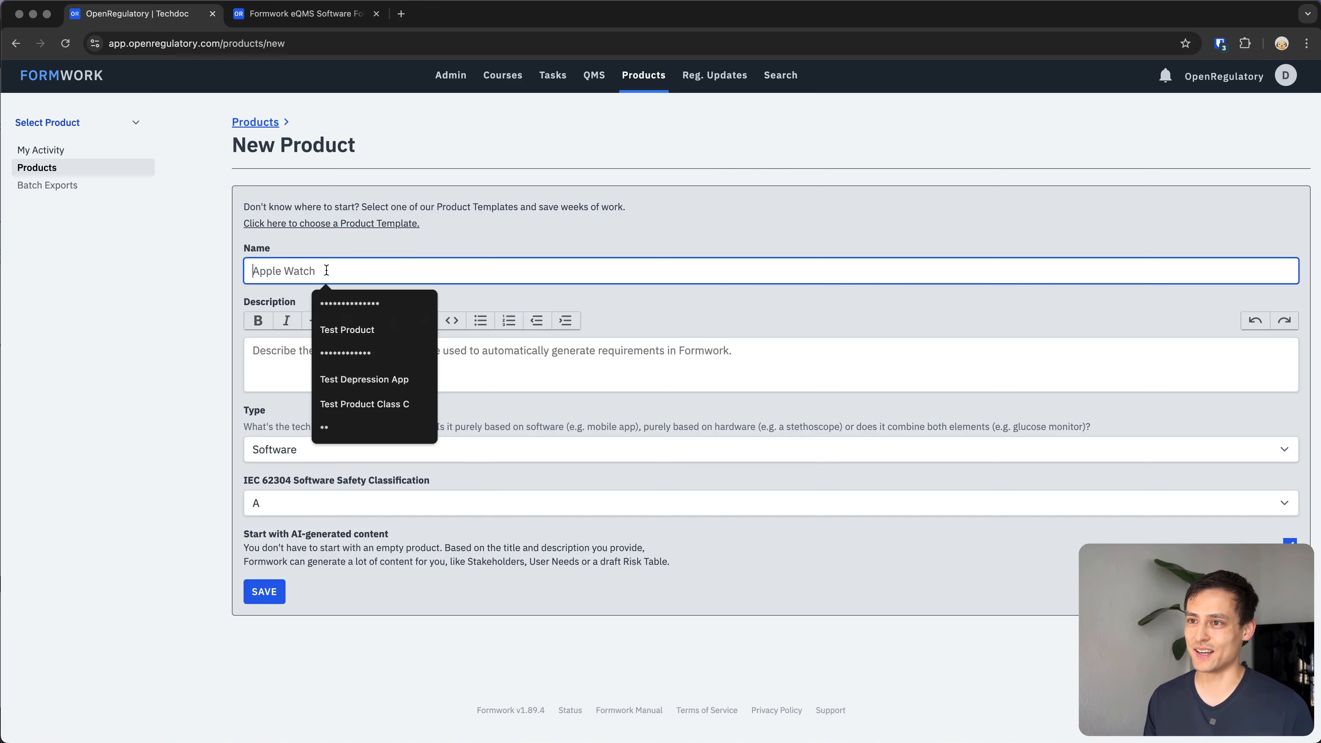
{"action": "type", "text": "A"}
{"action": "key", "text": "BackSpace"}
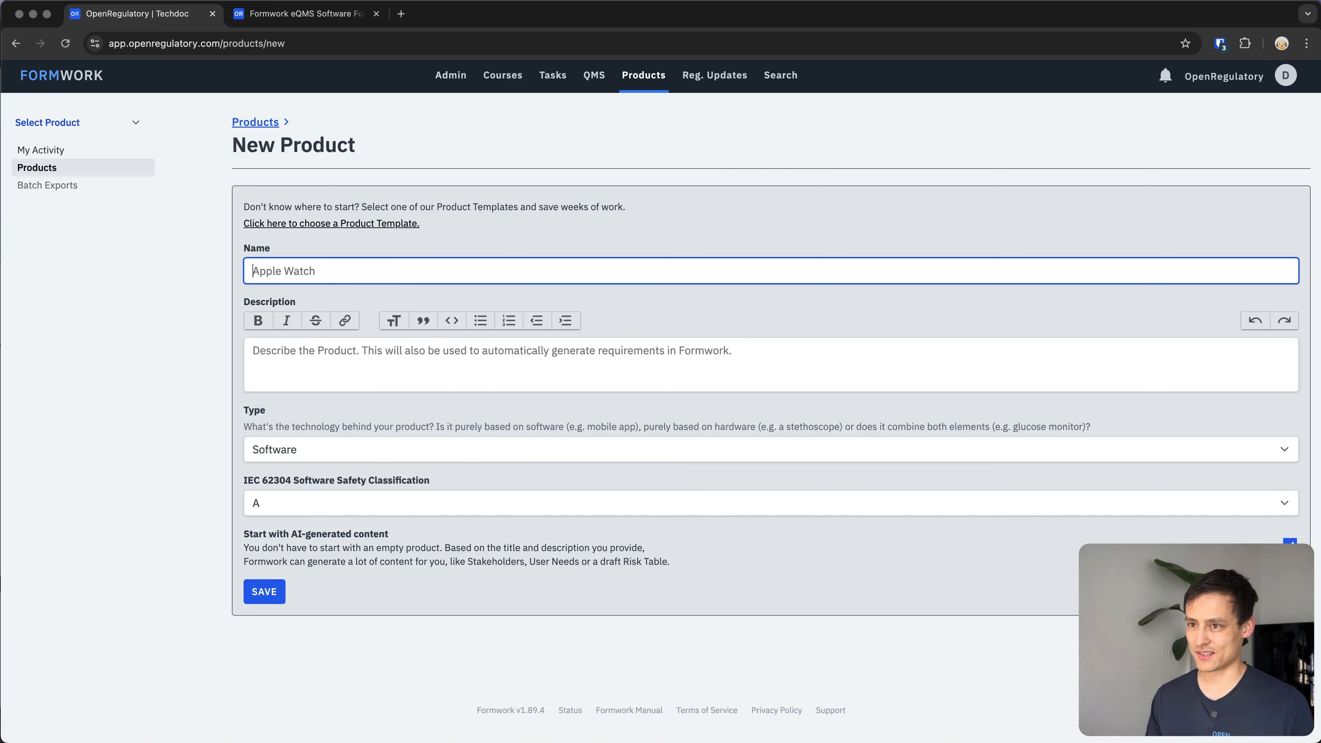
{"action": "type", "text": "Test P"}
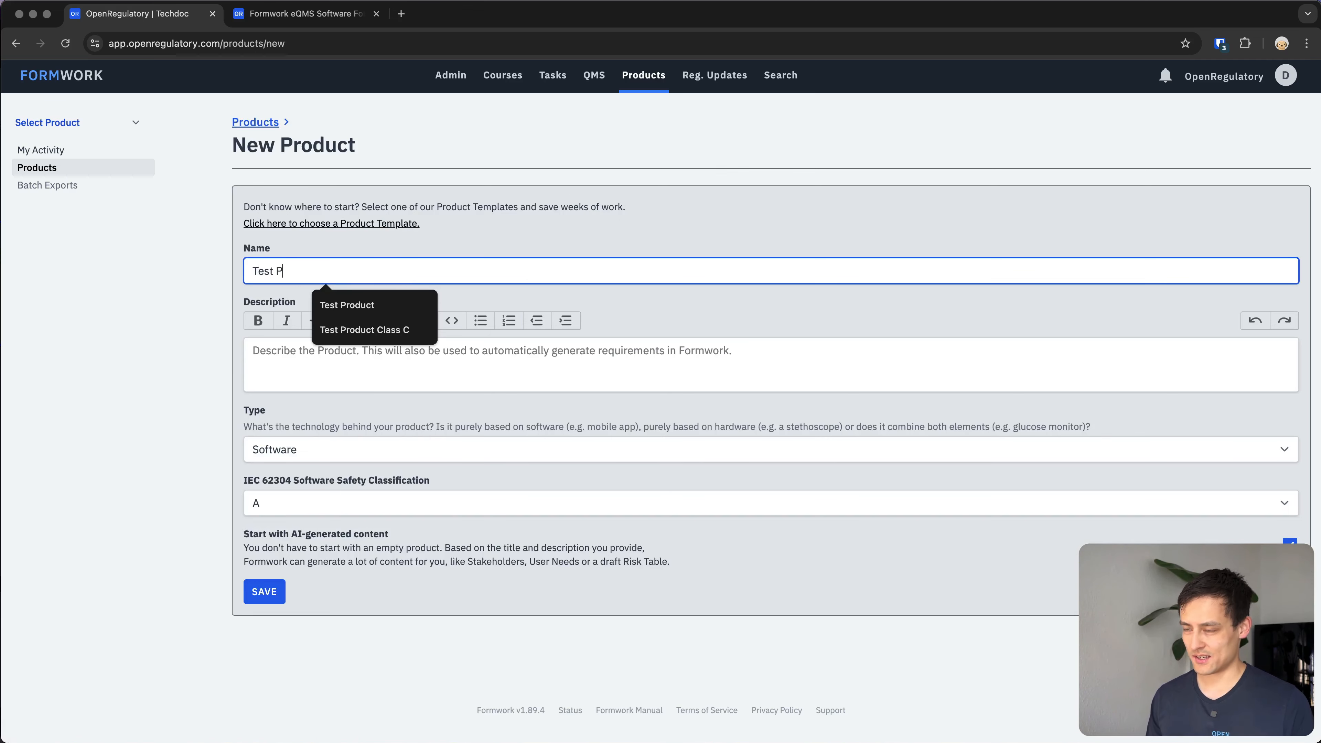
{"action": "type", "text": "roduct, the old school way"}
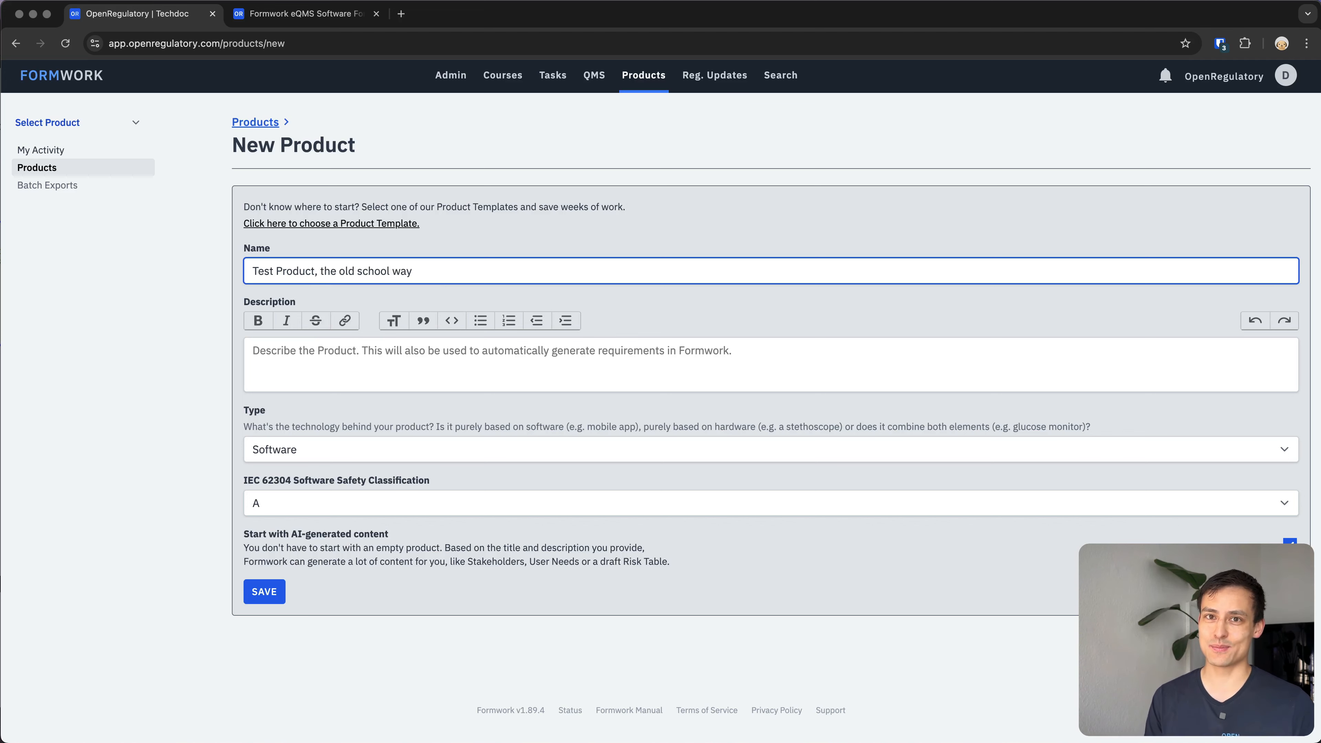
Set the IEC 62304 software safety classification to B and turn off starting with AI-generated content.
{"action": "left_click", "coordinate": [429, 369]}
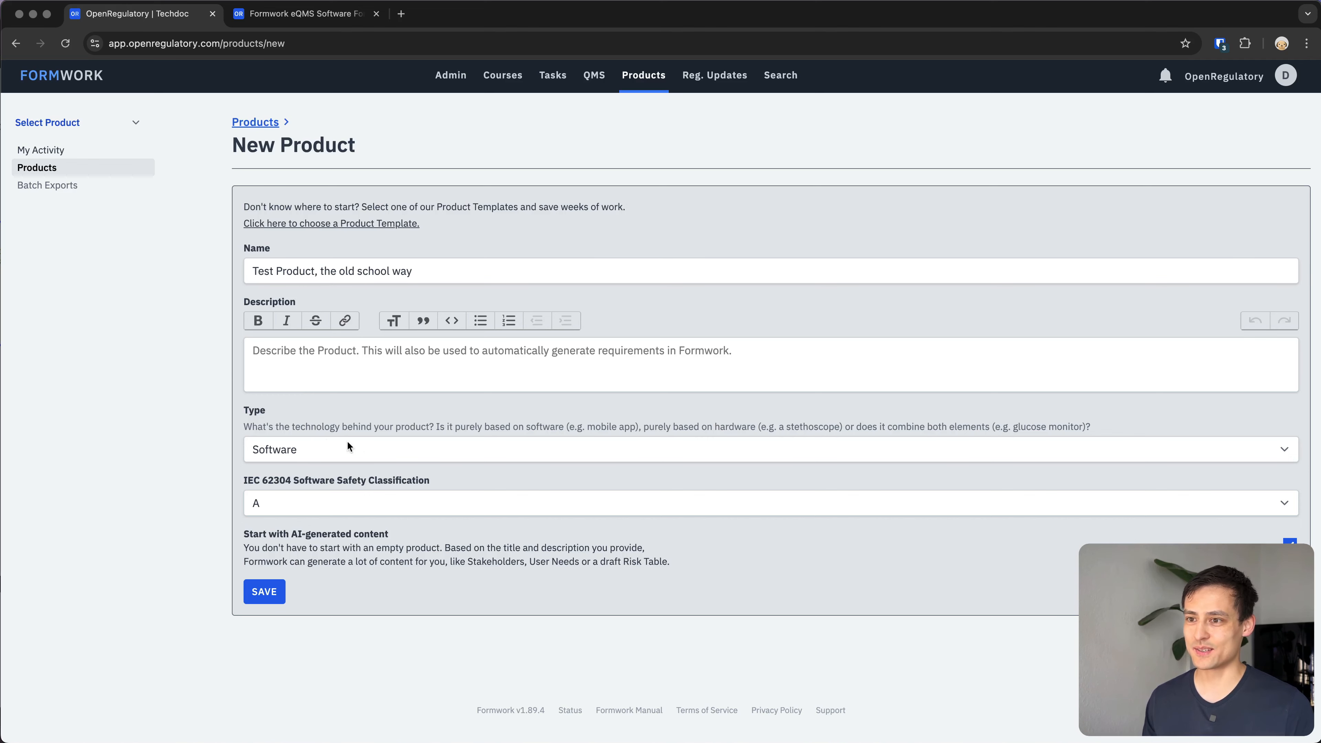
{"action": "left_click", "coordinate": [307, 508]}
{"action": "left_click", "coordinate": [312, 522]}
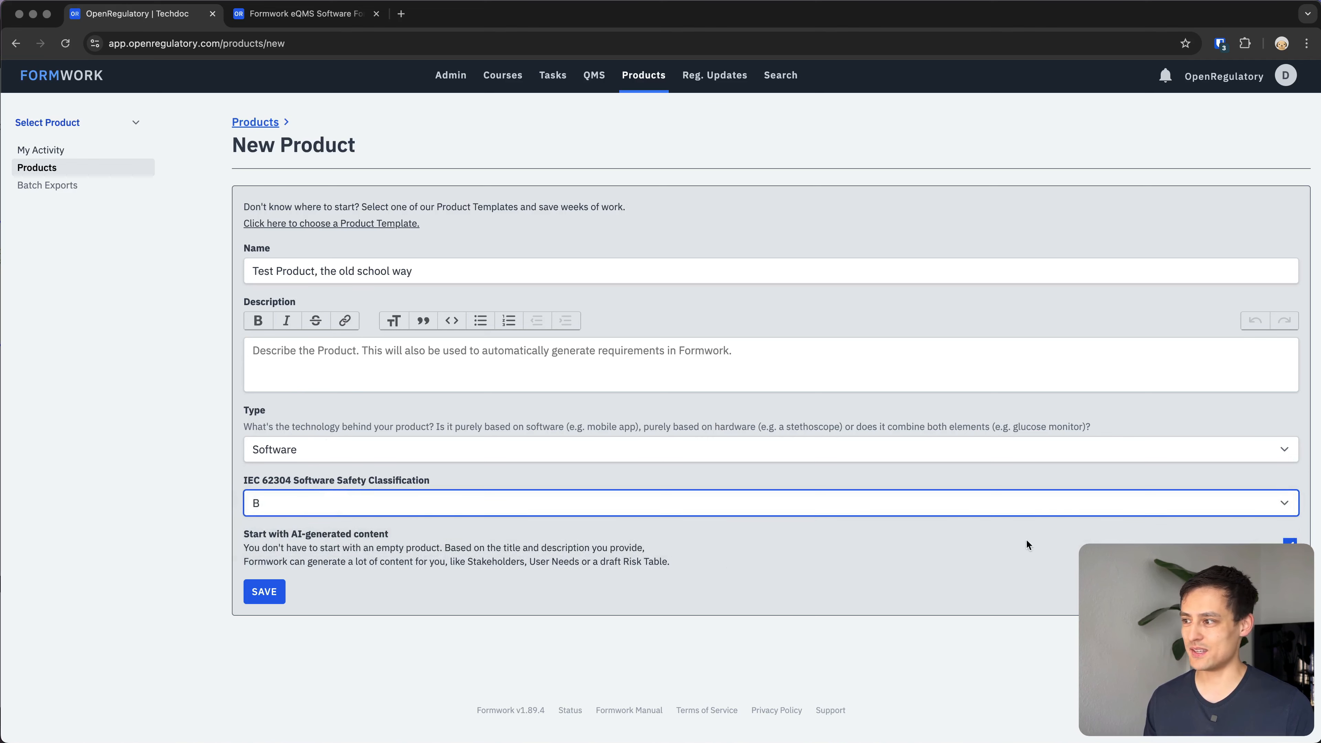
{"action": "left_click", "coordinate": [1290, 544]}
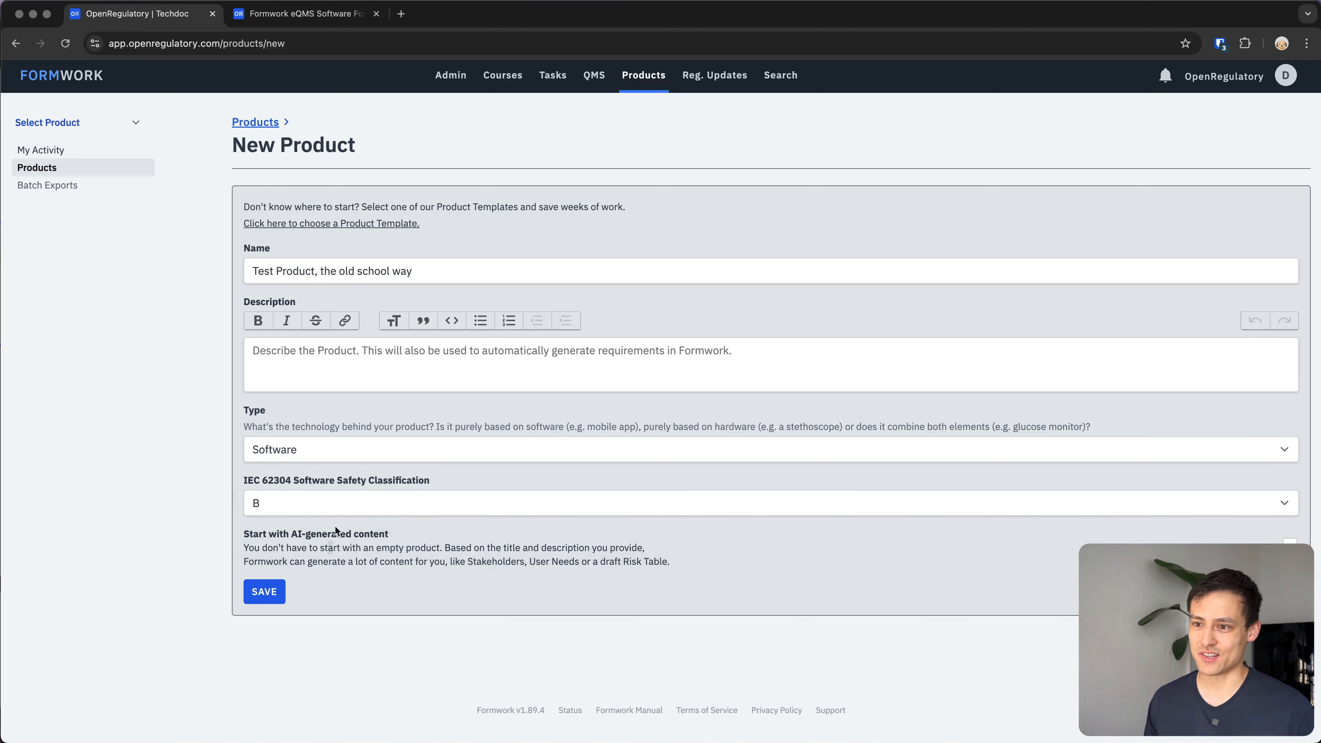
Attempt to save the product and fill in the required description with 'asdf'.
{"action": "left_click", "coordinate": [247, 592]}
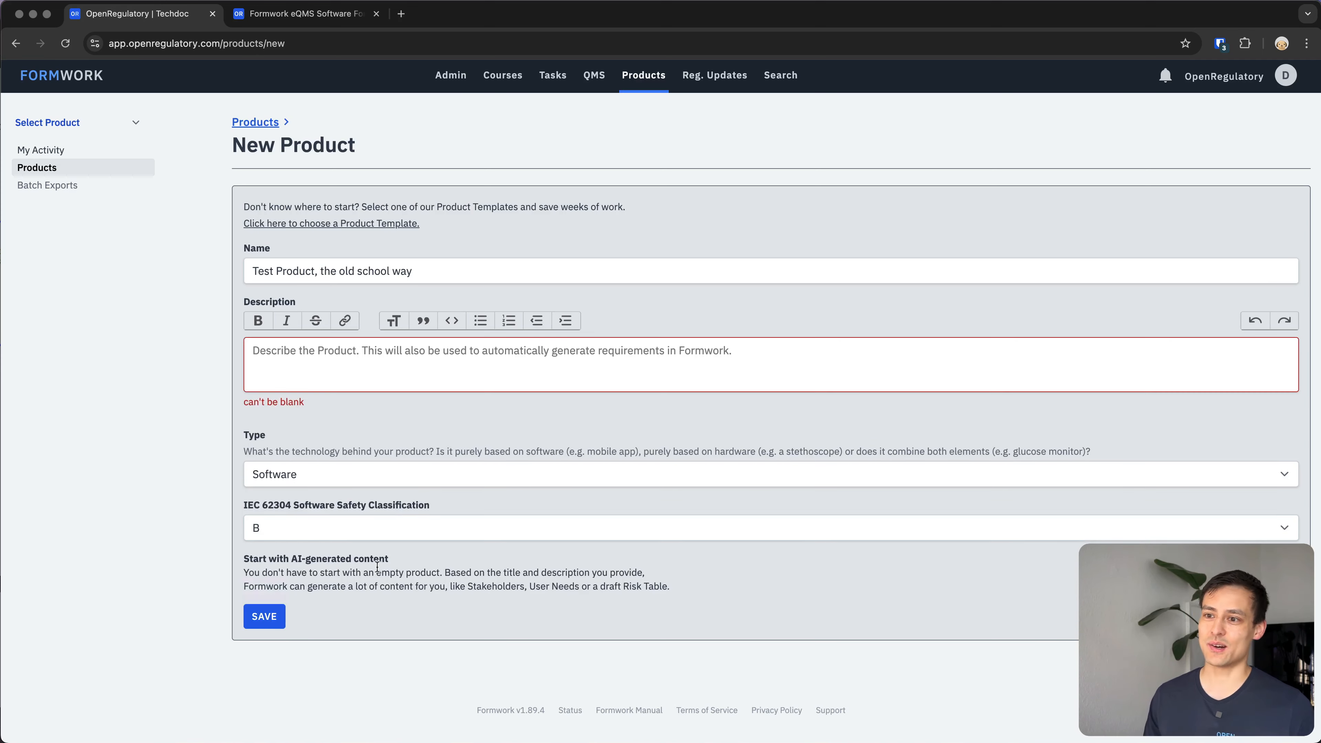
{"action": "left_click", "coordinate": [343, 371]}
{"action": "type", "text": "asdf"}
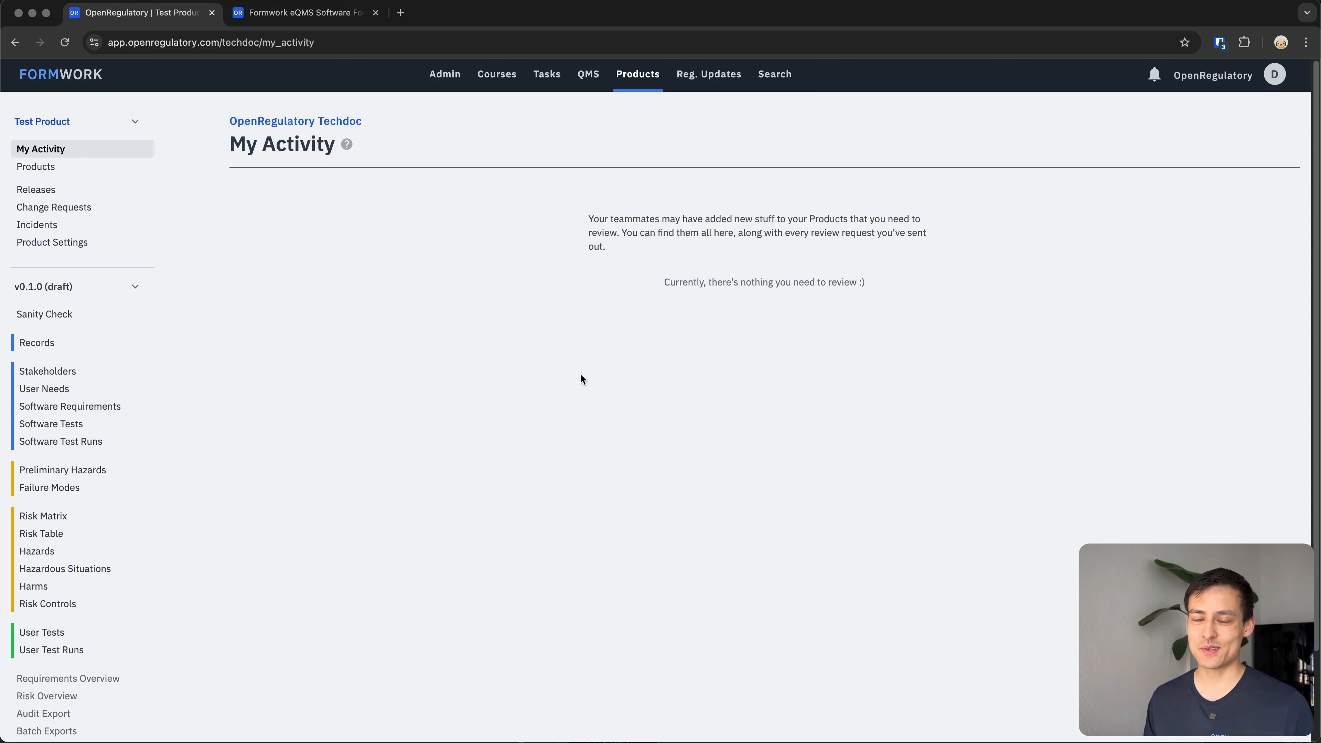
Open the Risk Matrix and examine its severity categories, probability categories and acceptability grid.
{"action": "scroll", "coordinate": [483, 524], "scroll_direction": "down", "scroll_amount": 1}
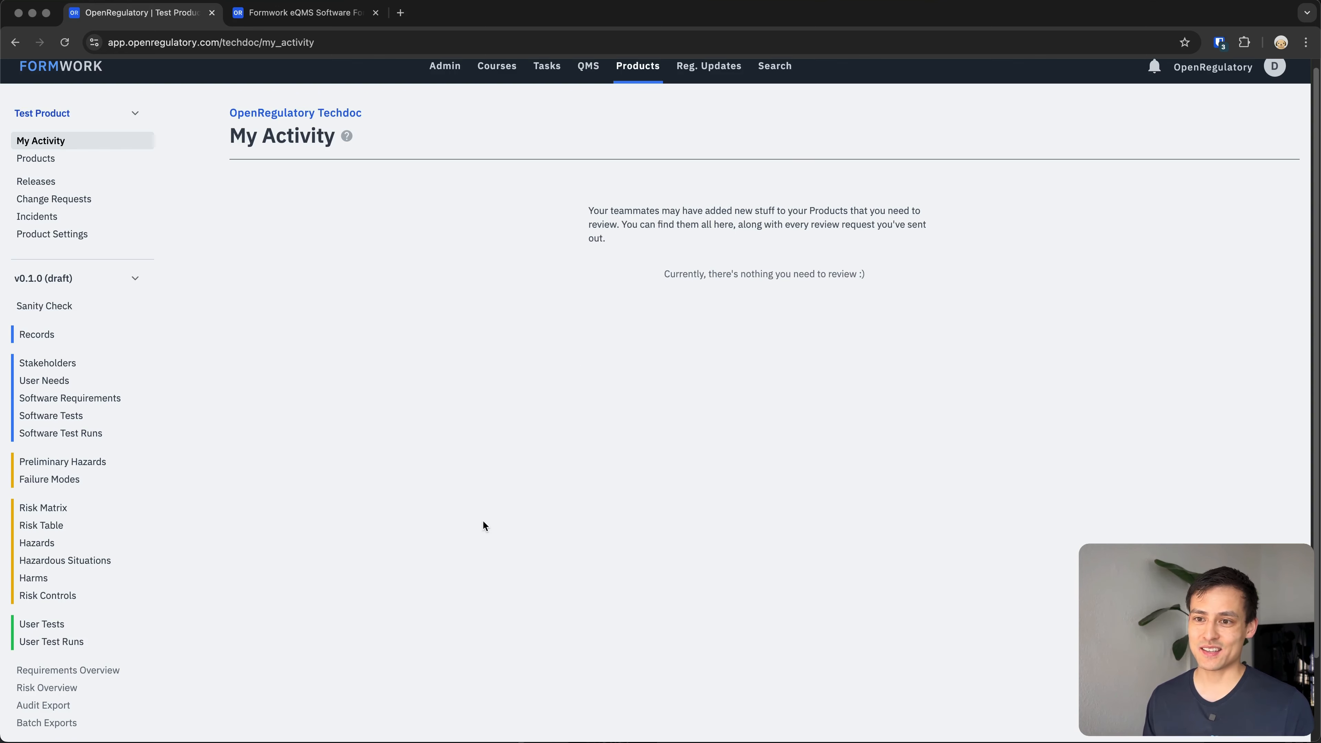
{"action": "left_click", "coordinate": [73, 507]}
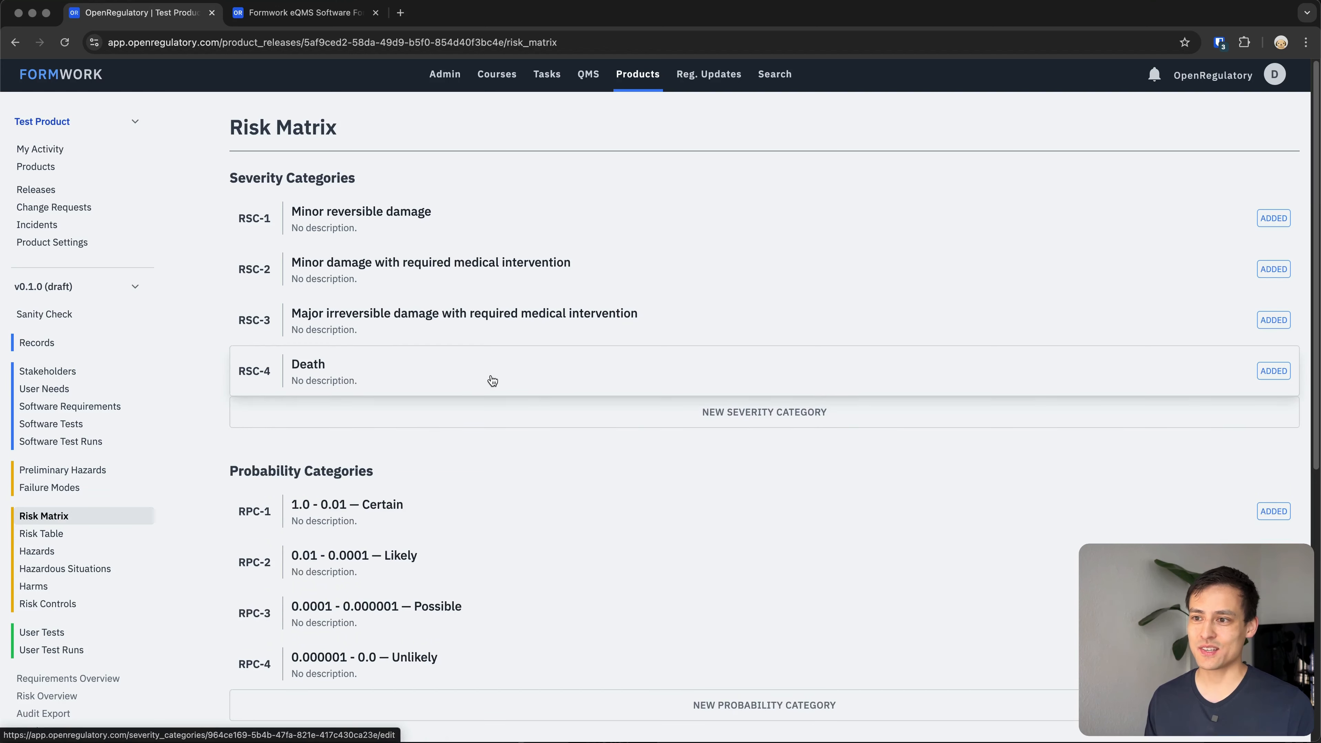
{"action": "scroll", "coordinate": [534, 374], "scroll_direction": "down", "scroll_amount": 9}
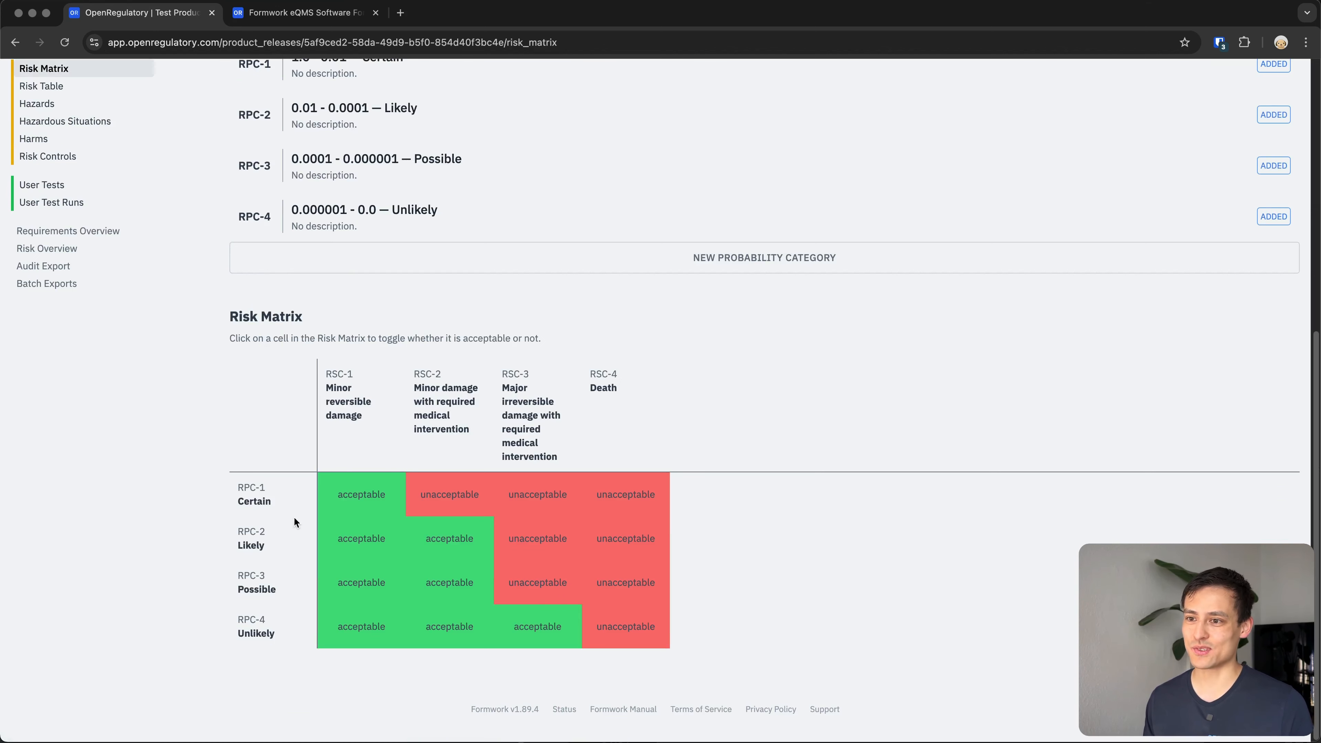
{"action": "scroll", "coordinate": [294, 520], "scroll_direction": "up", "scroll_amount": 6}
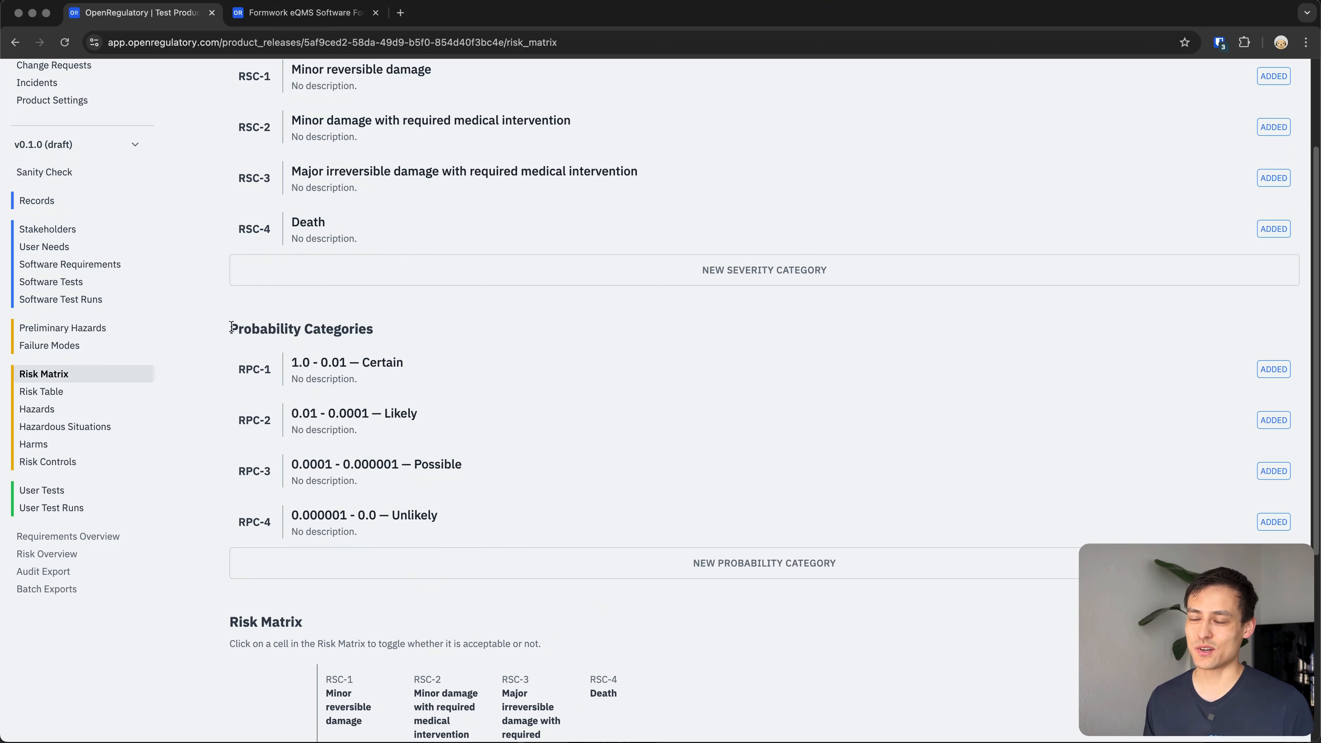
{"action": "left_click_drag", "start_coordinate": [231, 326], "coordinate": [375, 327]}
{"action": "scroll", "coordinate": [260, 257], "scroll_direction": "up", "scroll_amount": 3}
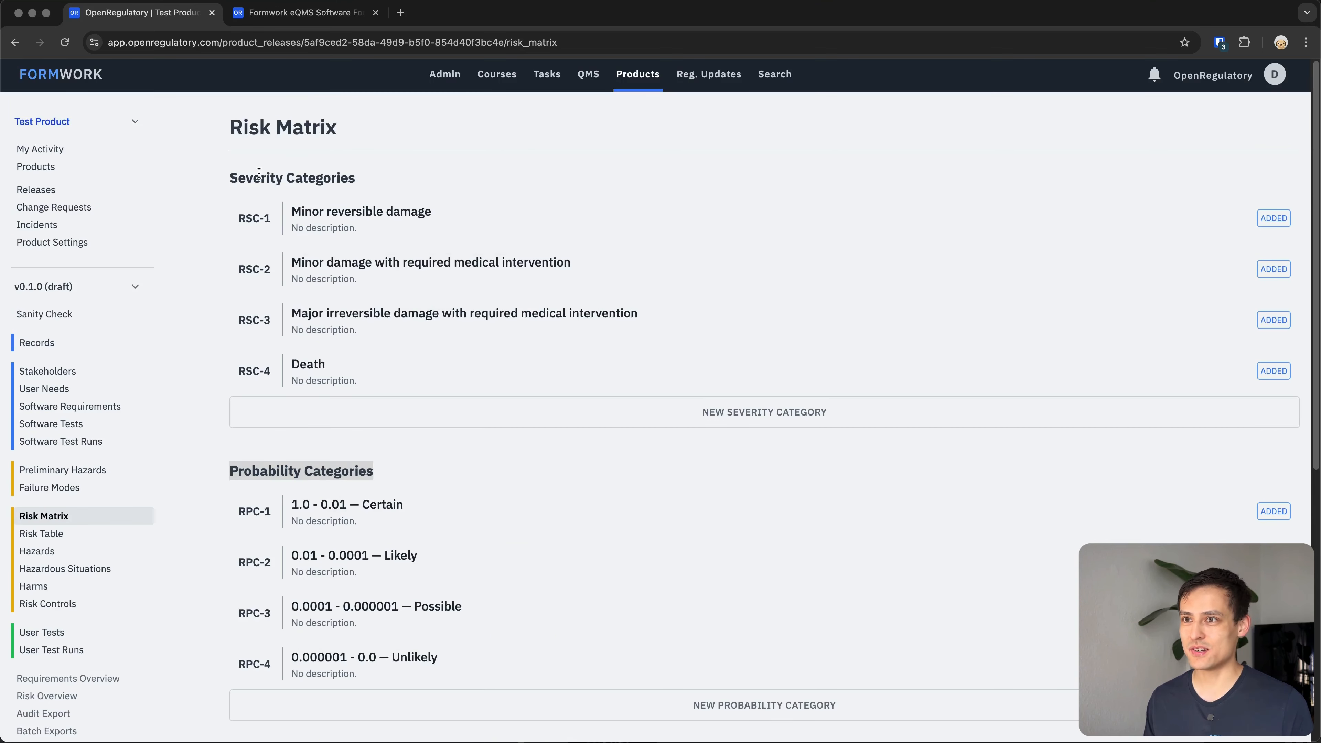
{"action": "left_click_drag", "start_coordinate": [259, 172], "coordinate": [348, 177]}
{"action": "double_click", "coordinate": [320, 180]}
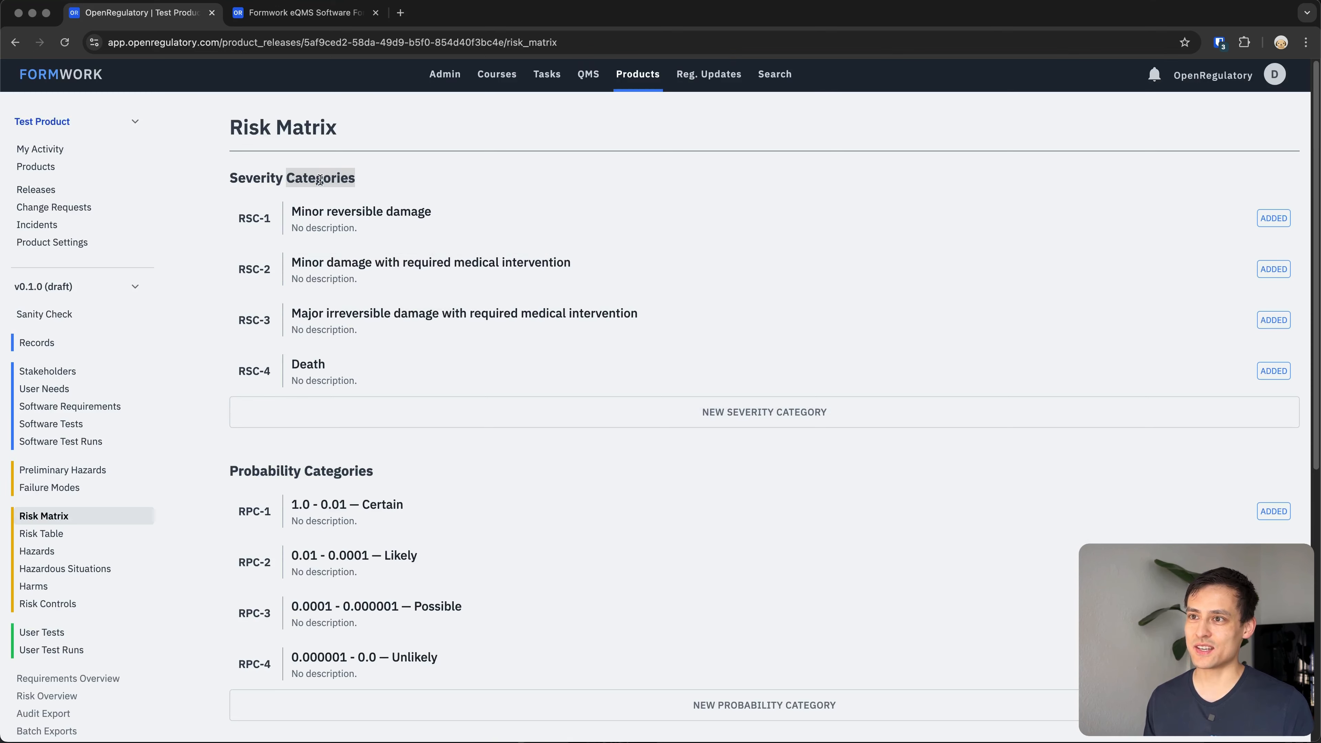
{"action": "triple_click", "coordinate": [319, 180]}
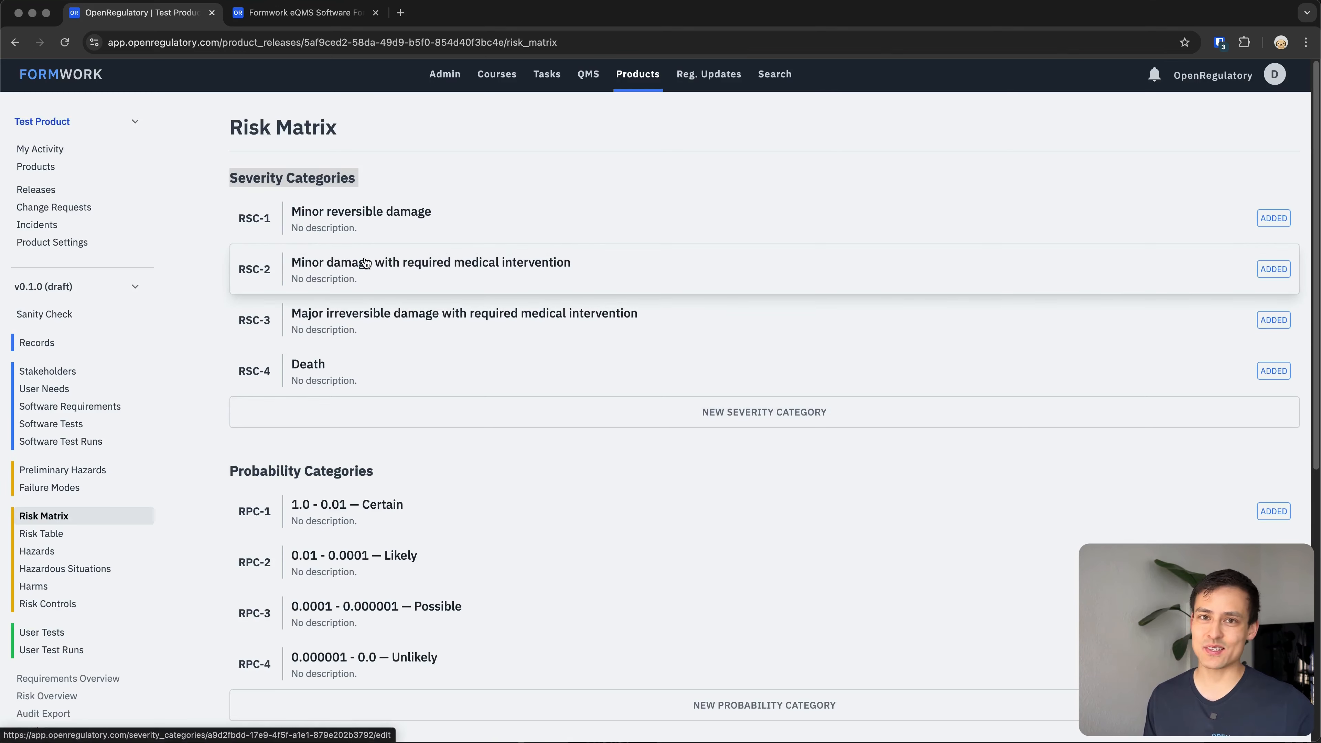
{"action": "scroll", "coordinate": [428, 315], "scroll_direction": "down", "scroll_amount": 3}
{"action": "scroll", "coordinate": [428, 333], "scroll_direction": "up", "scroll_amount": 3}
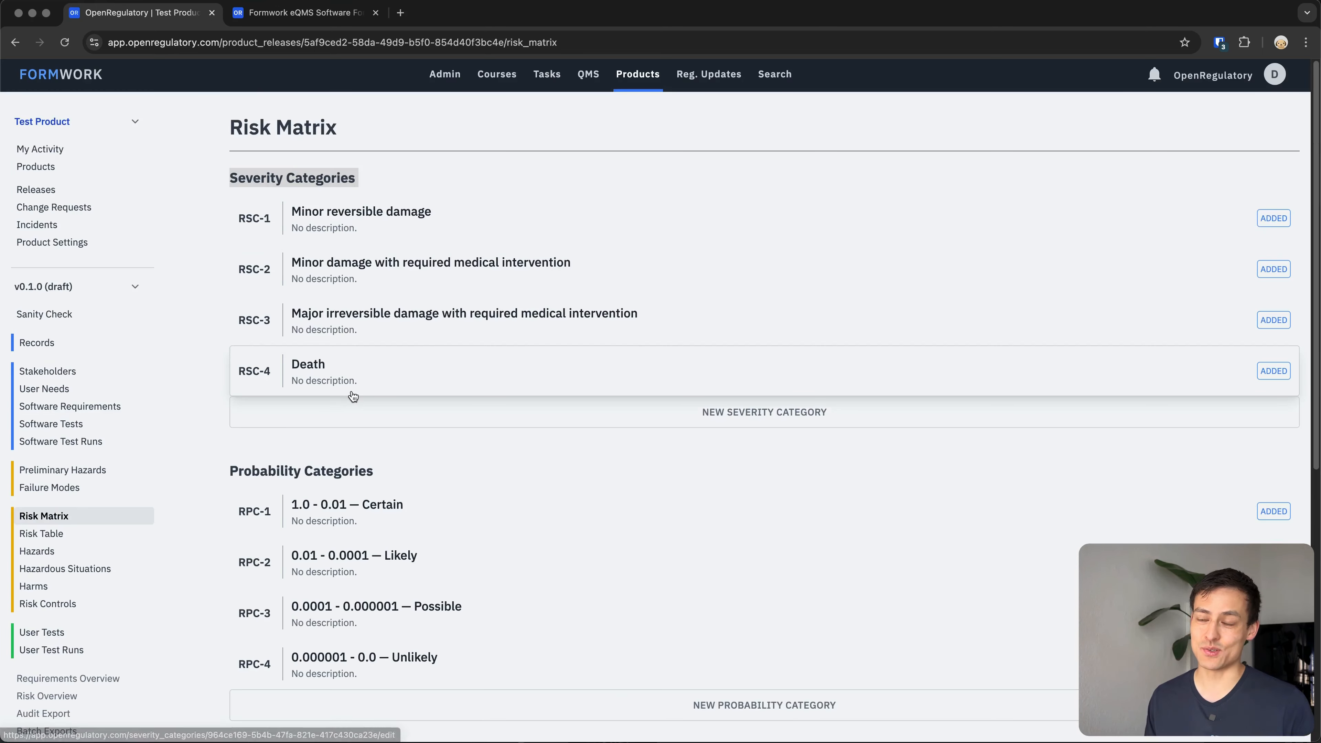
{"action": "scroll", "coordinate": [392, 372], "scroll_direction": "down", "scroll_amount": 3}
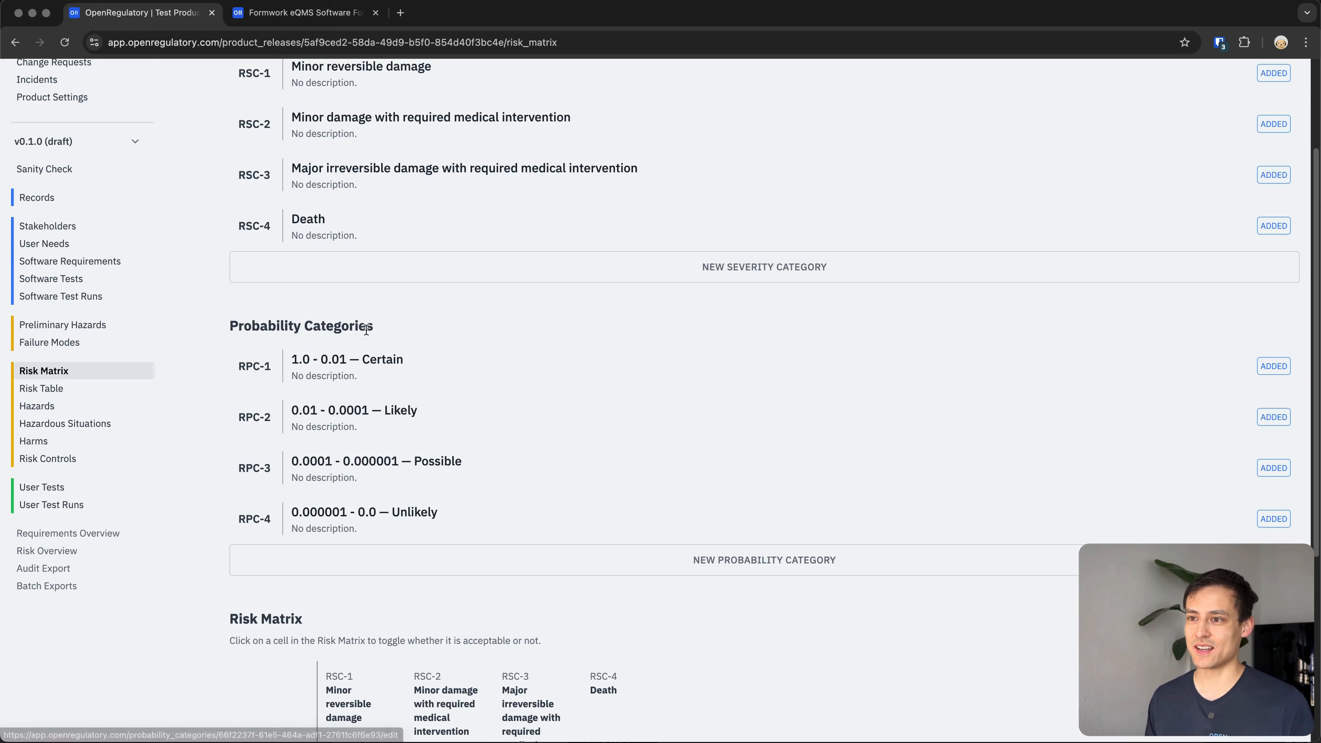
{"action": "scroll", "coordinate": [339, 331], "scroll_direction": "down", "scroll_amount": 1}
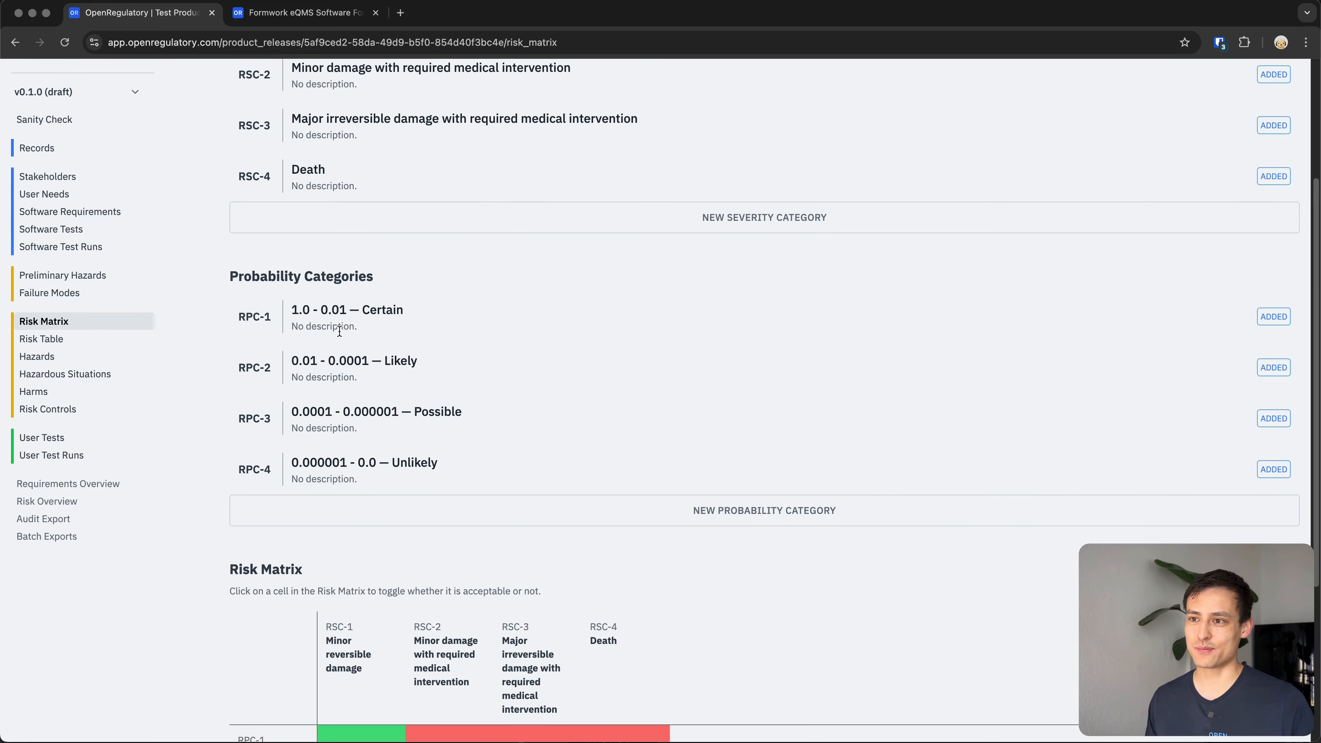
{"action": "scroll", "coordinate": [291, 458], "scroll_direction": "down", "scroll_amount": 1}
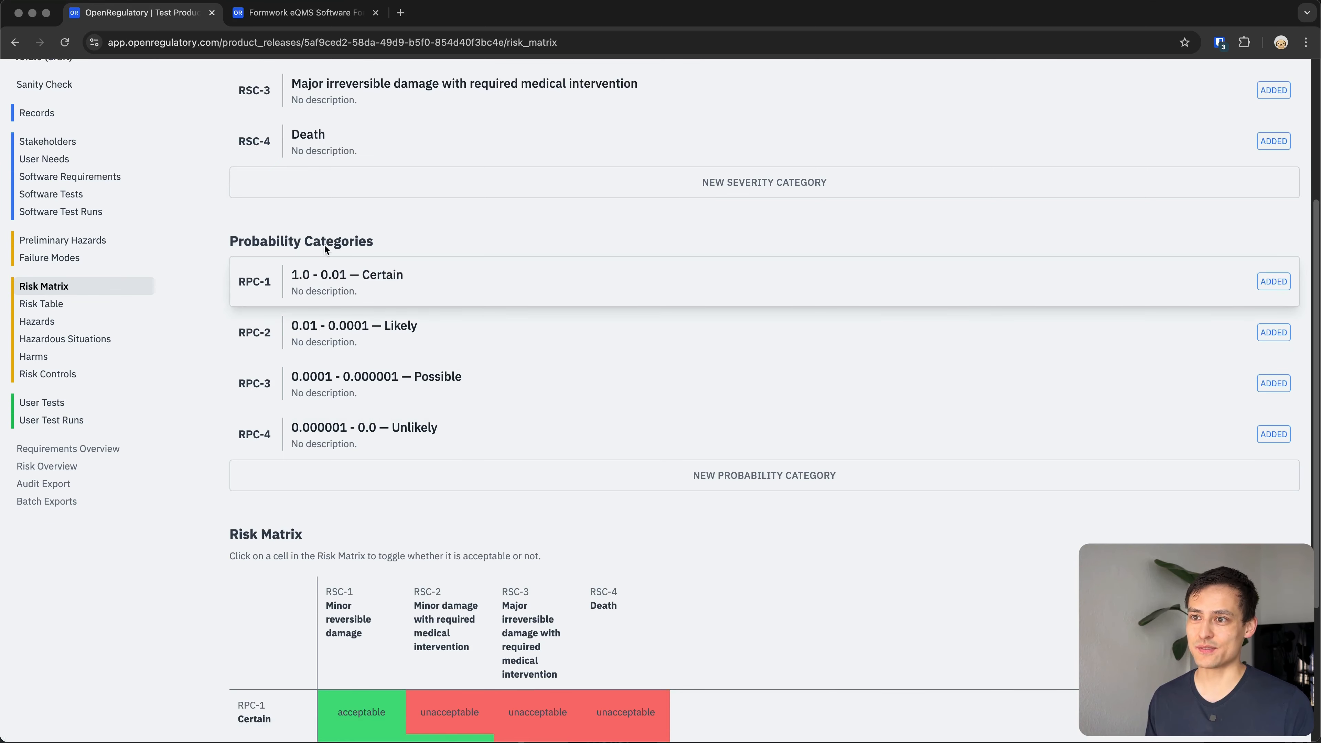
{"action": "scroll", "coordinate": [291, 276], "scroll_direction": "down", "scroll_amount": 5}
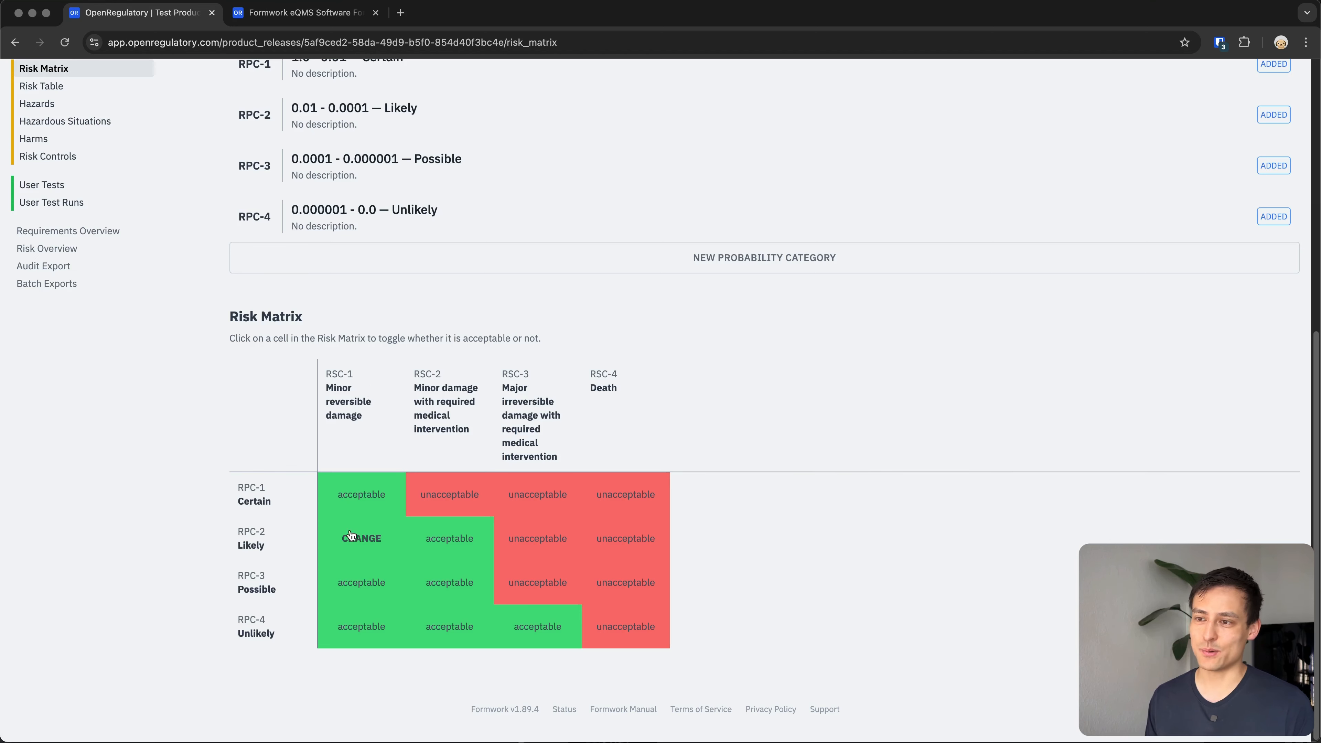
{"action": "left_click_drag", "start_coordinate": [370, 419], "coordinate": [339, 386]}
{"action": "left_click", "coordinate": [376, 388]}
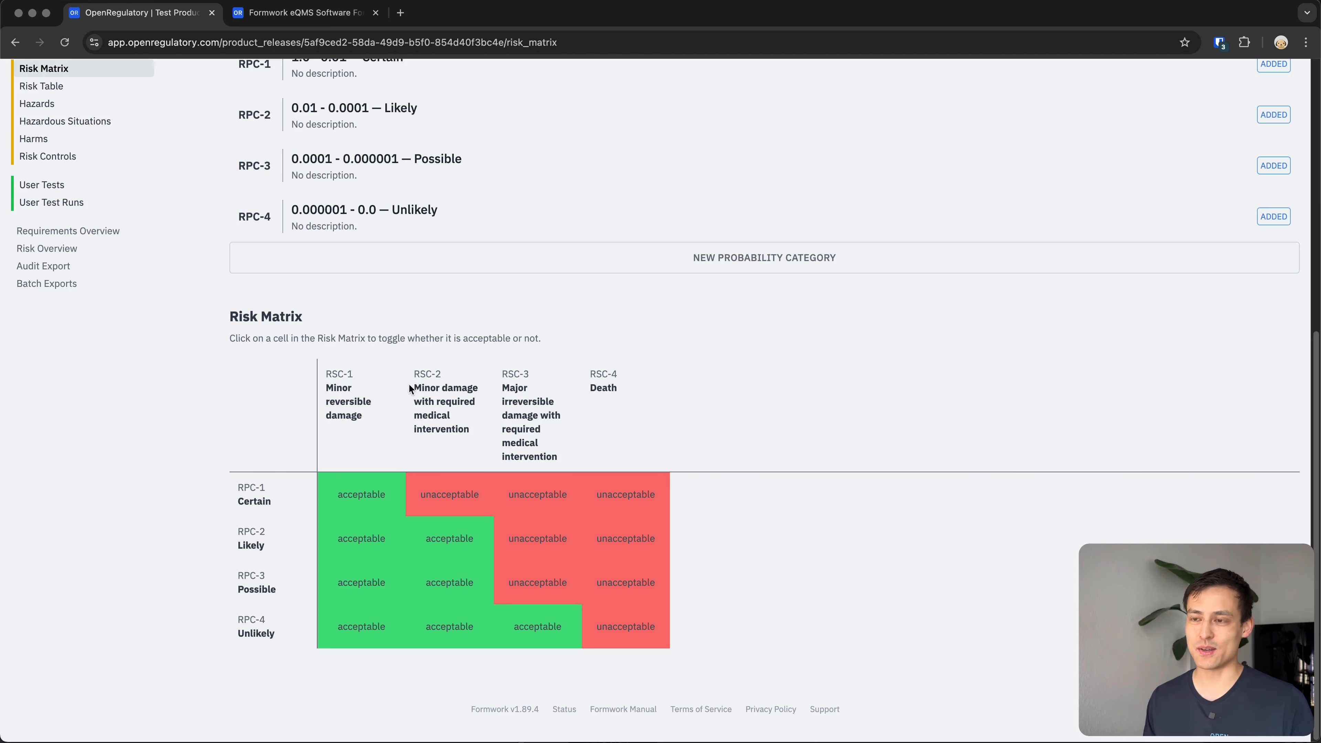
{"action": "scroll", "coordinate": [409, 385], "scroll_direction": "up", "scroll_amount": 4}
{"action": "scroll", "coordinate": [312, 486], "scroll_direction": "up", "scroll_amount": 4}
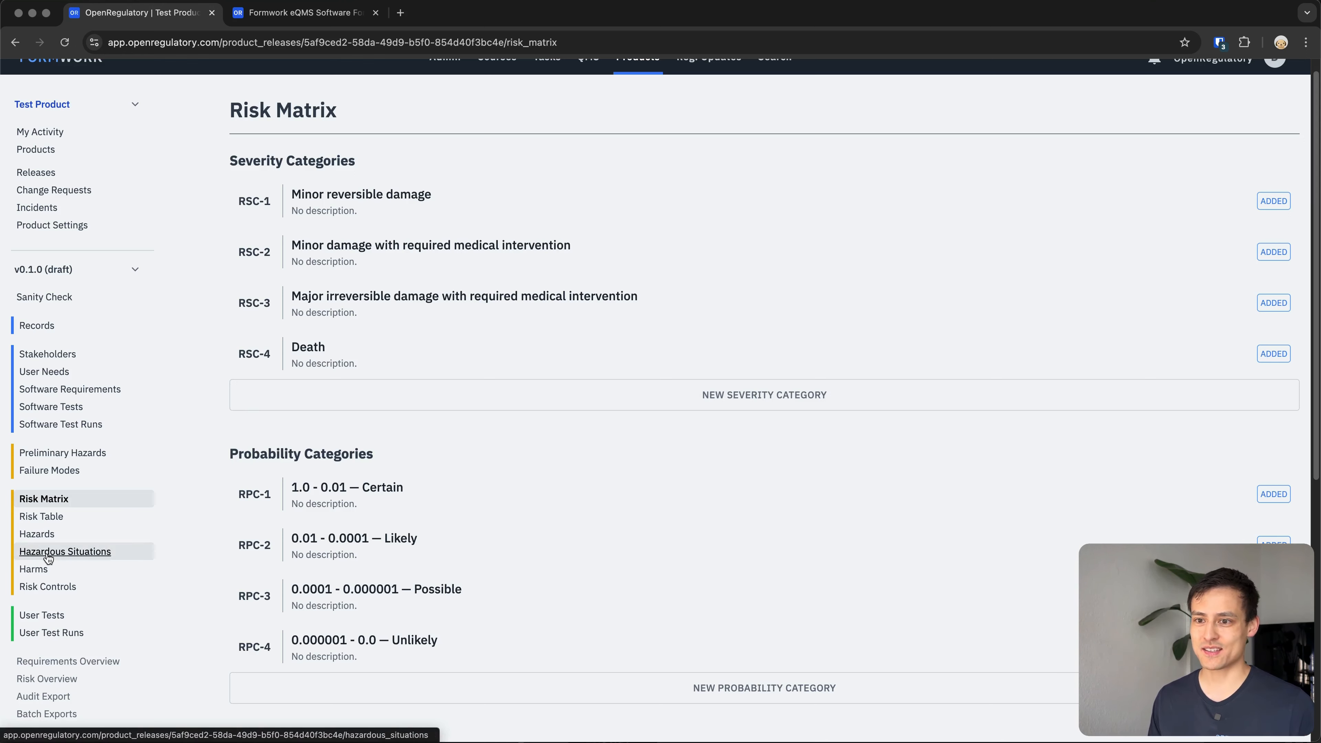
Create a new hazard titled 'A fracture is diagnosed by the software, but no fracture exists (false positive)' and save it.
{"action": "left_click", "coordinate": [38, 534]}
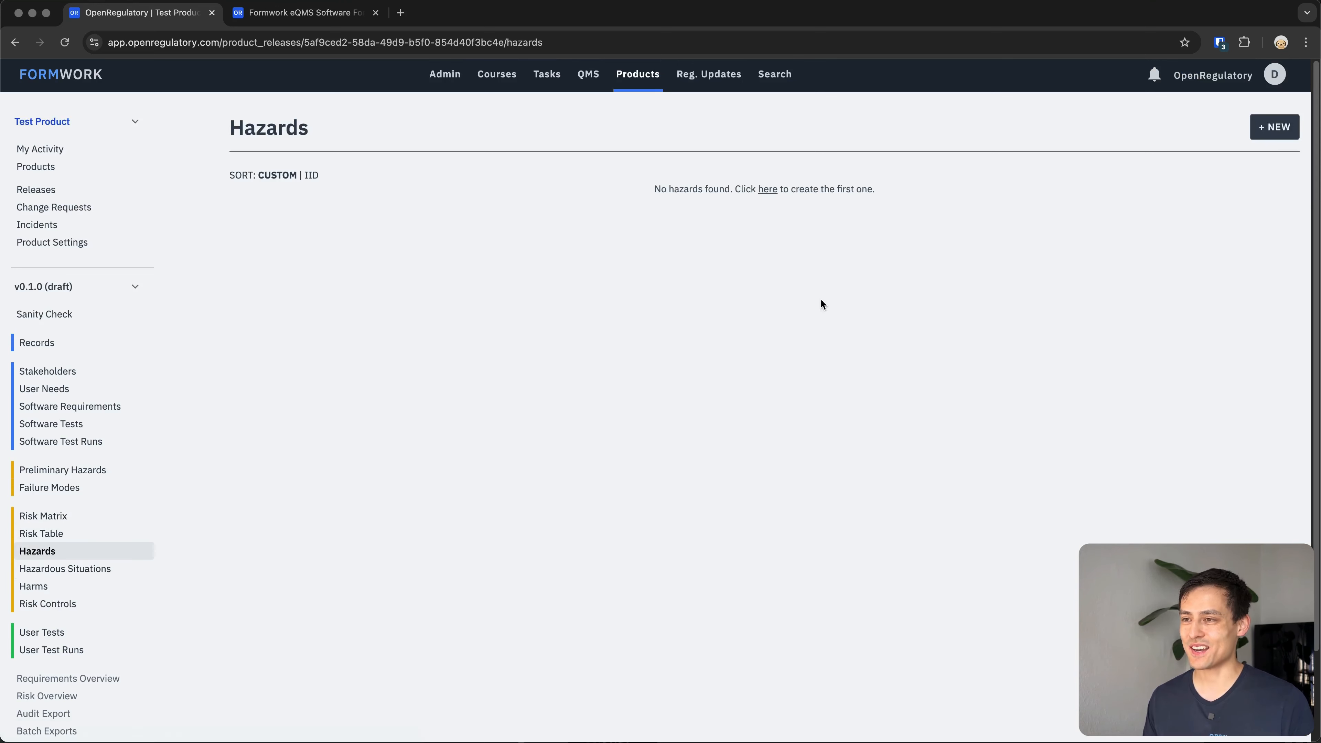
{"action": "left_click", "coordinate": [1274, 127]}
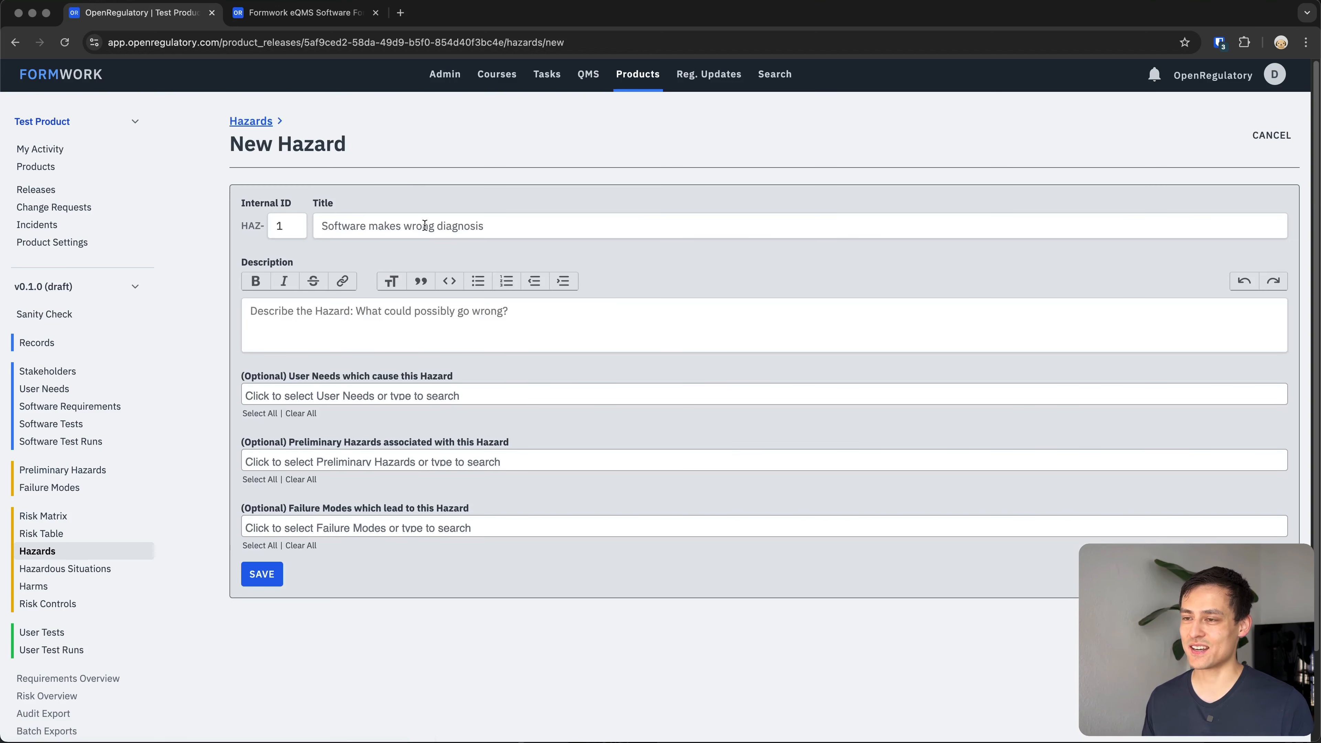
{"action": "left_click", "coordinate": [585, 220]}
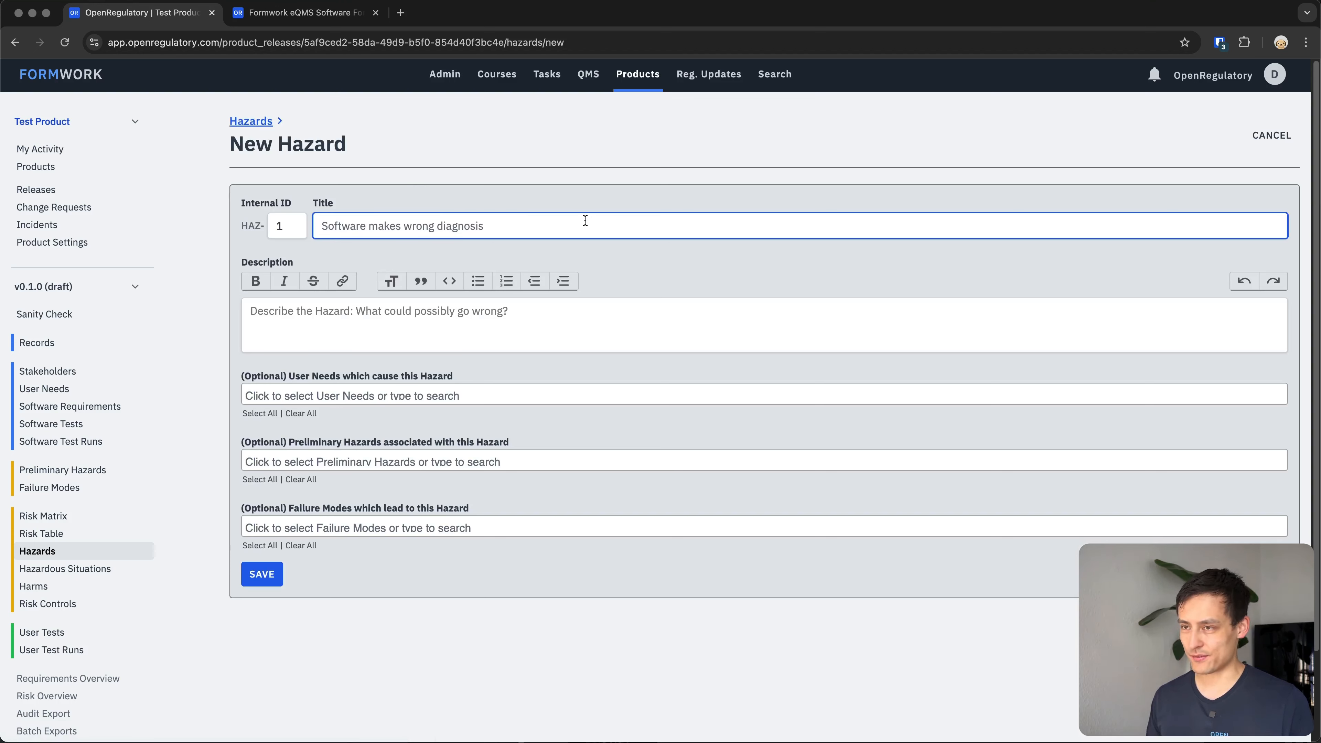
{"action": "type", "text": "A fracture "}
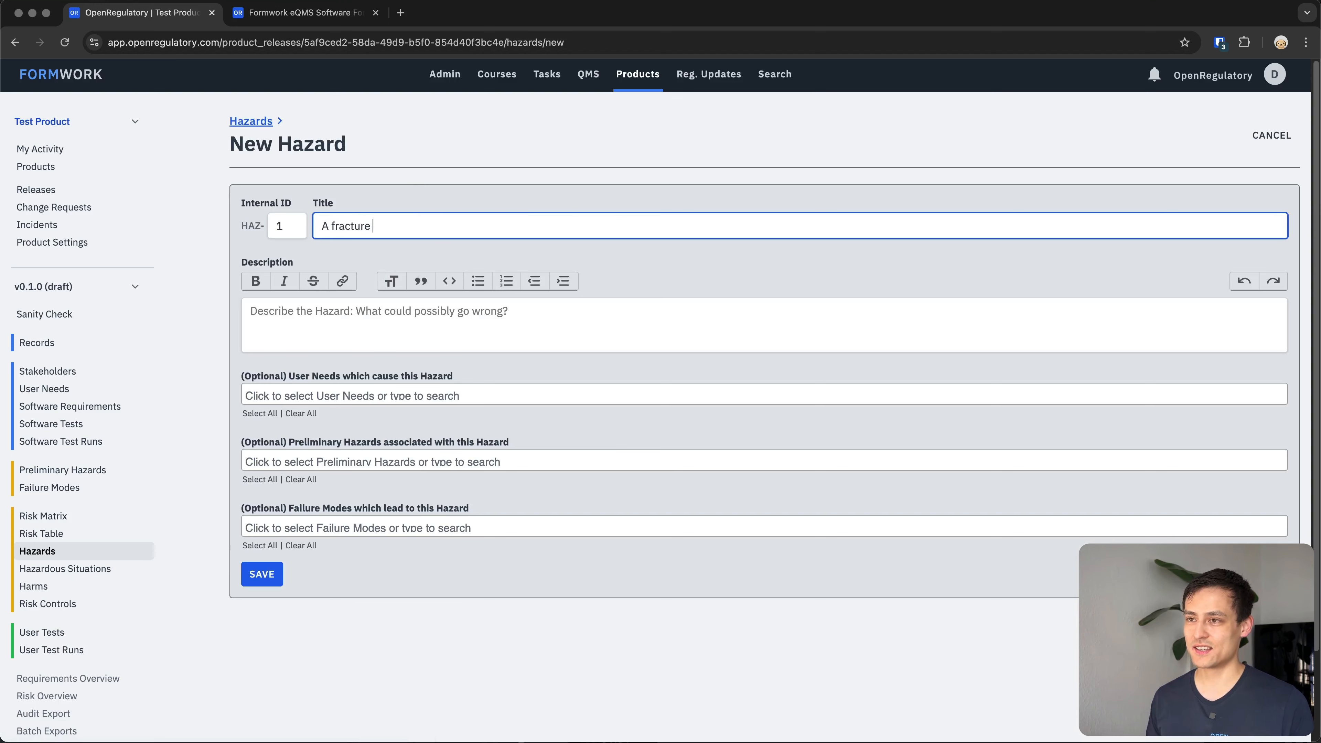
{"action": "type", "text": "is diagnosed b"}
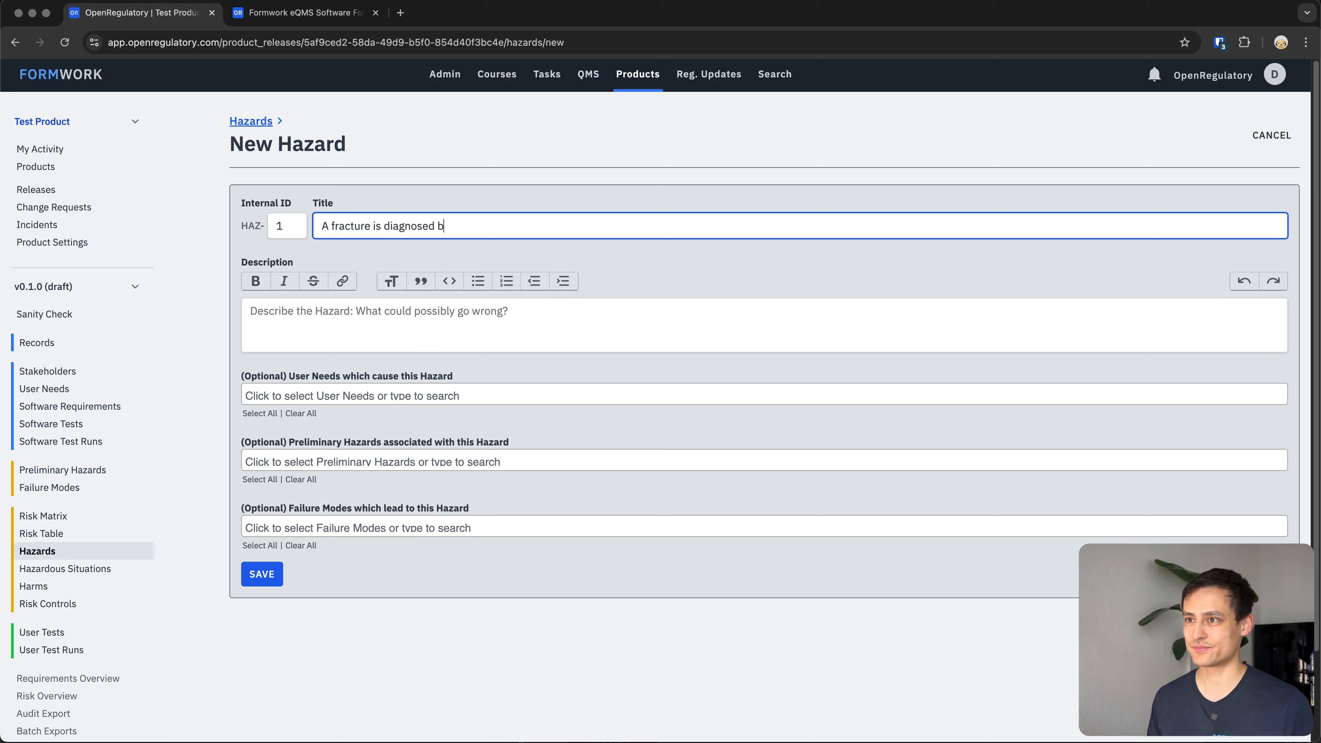
{"action": "type", "text": "y the software, but no "}
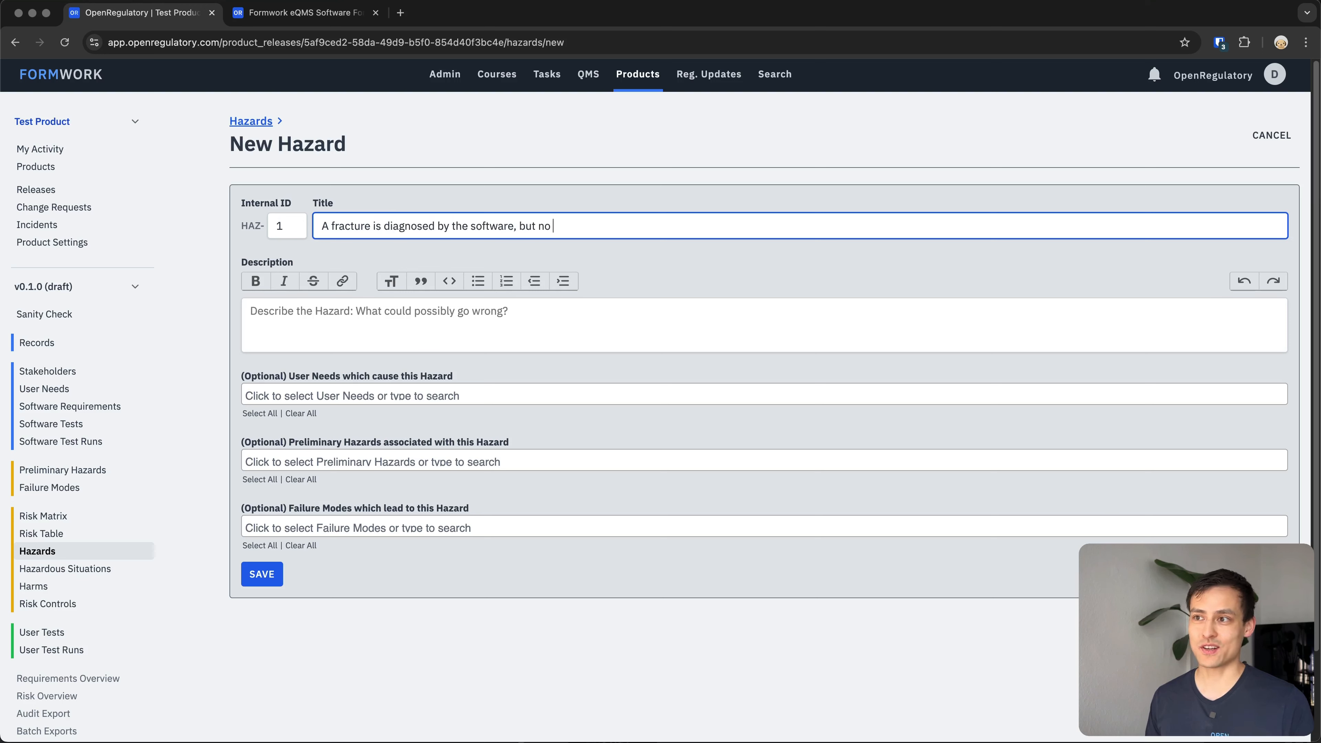
{"action": "type", "text": "fractured ("}
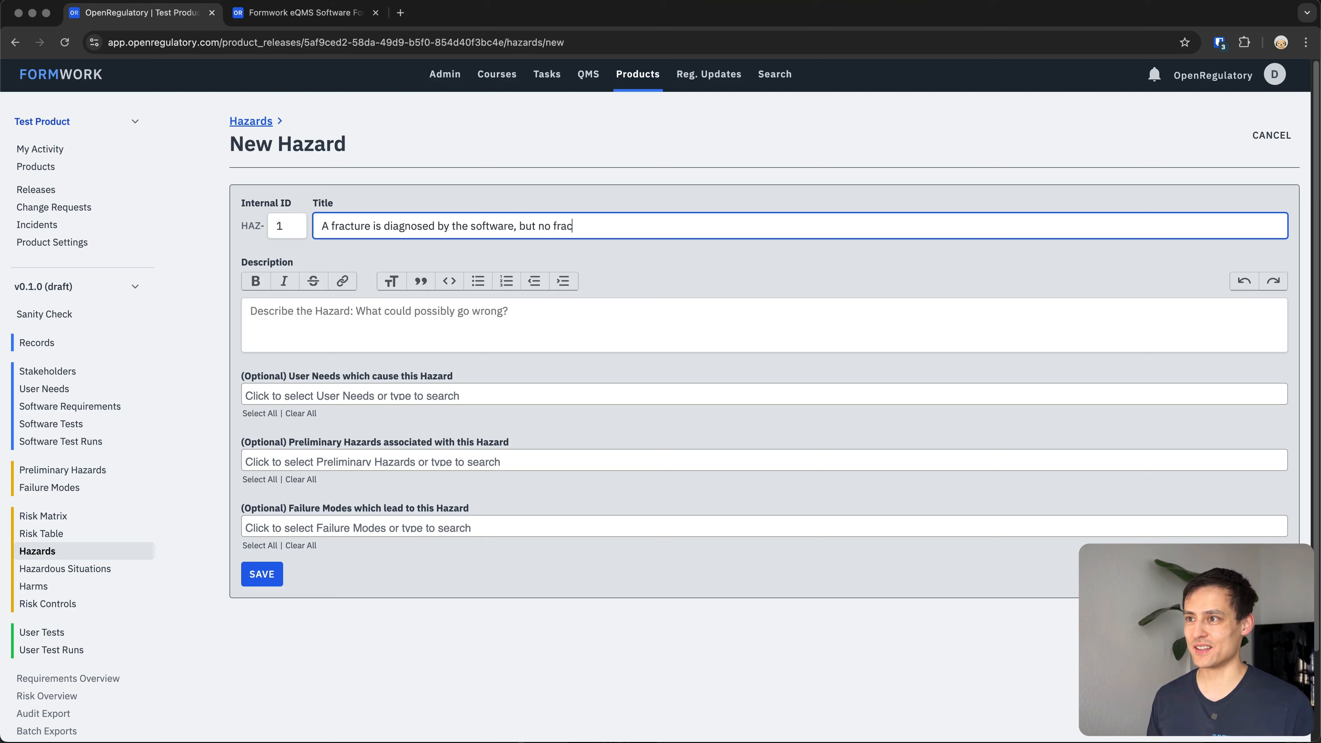
{"action": "key", "text": "BackSpace"}
{"action": "key", "text": "BackSpace"}
{"action": "key", "text": "BackSpace"}
{"action": "type", "text": "ex"}
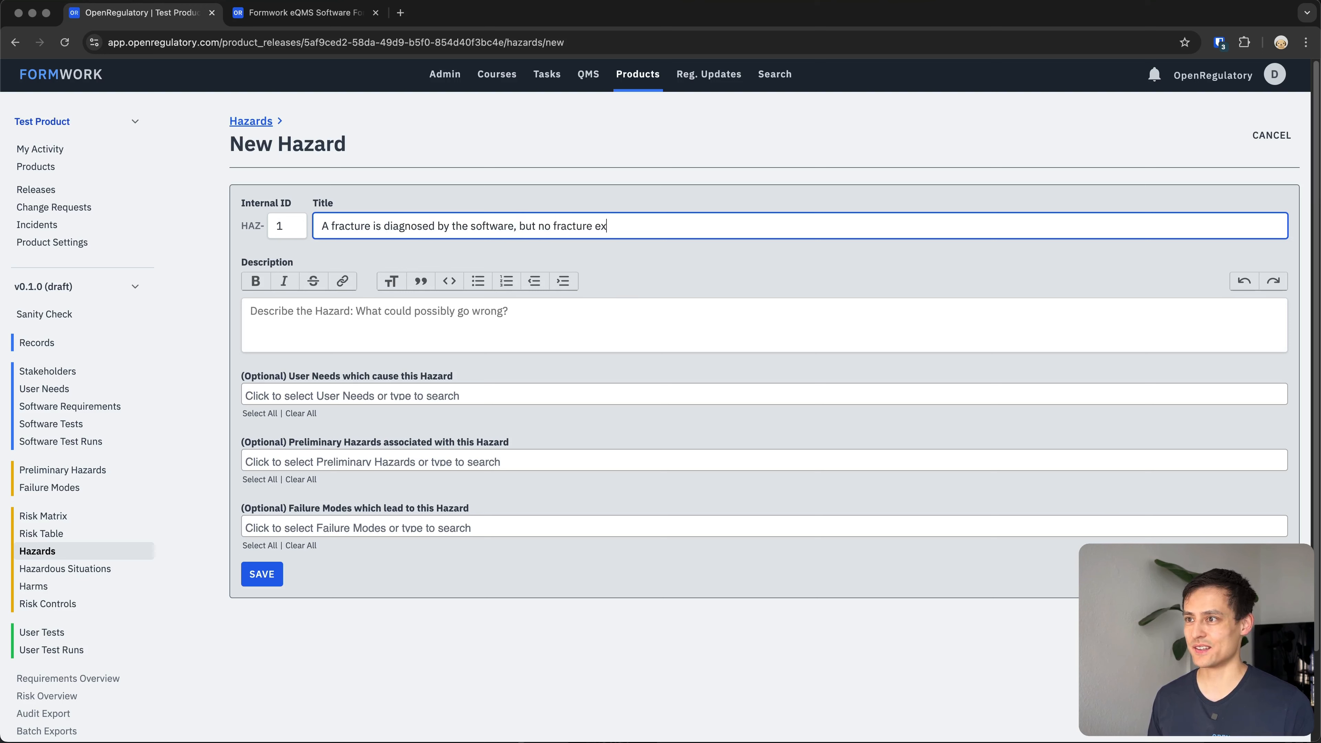
{"action": "type", "text": "ists (false positive)"}
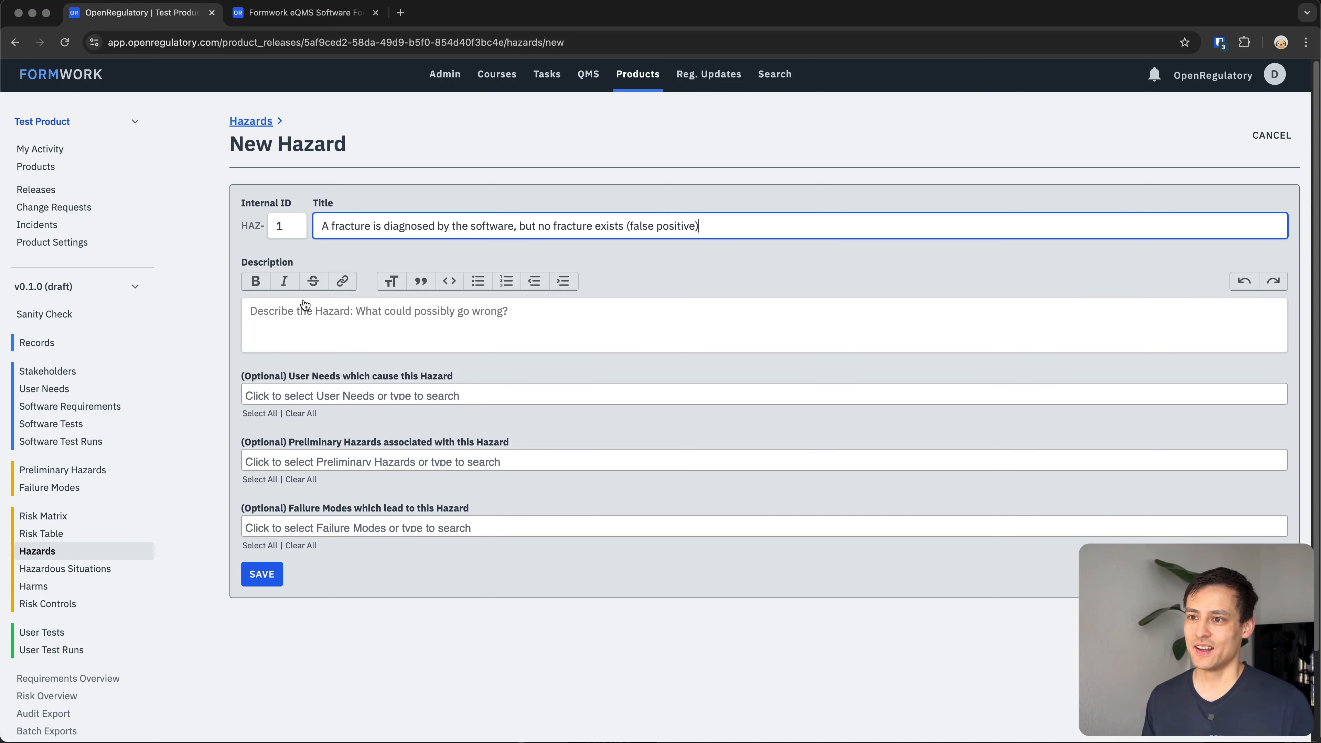
{"action": "scroll", "coordinate": [345, 345], "scroll_direction": "down", "scroll_amount": 1}
{"action": "scroll", "coordinate": [345, 346], "scroll_direction": "down", "scroll_amount": 1}
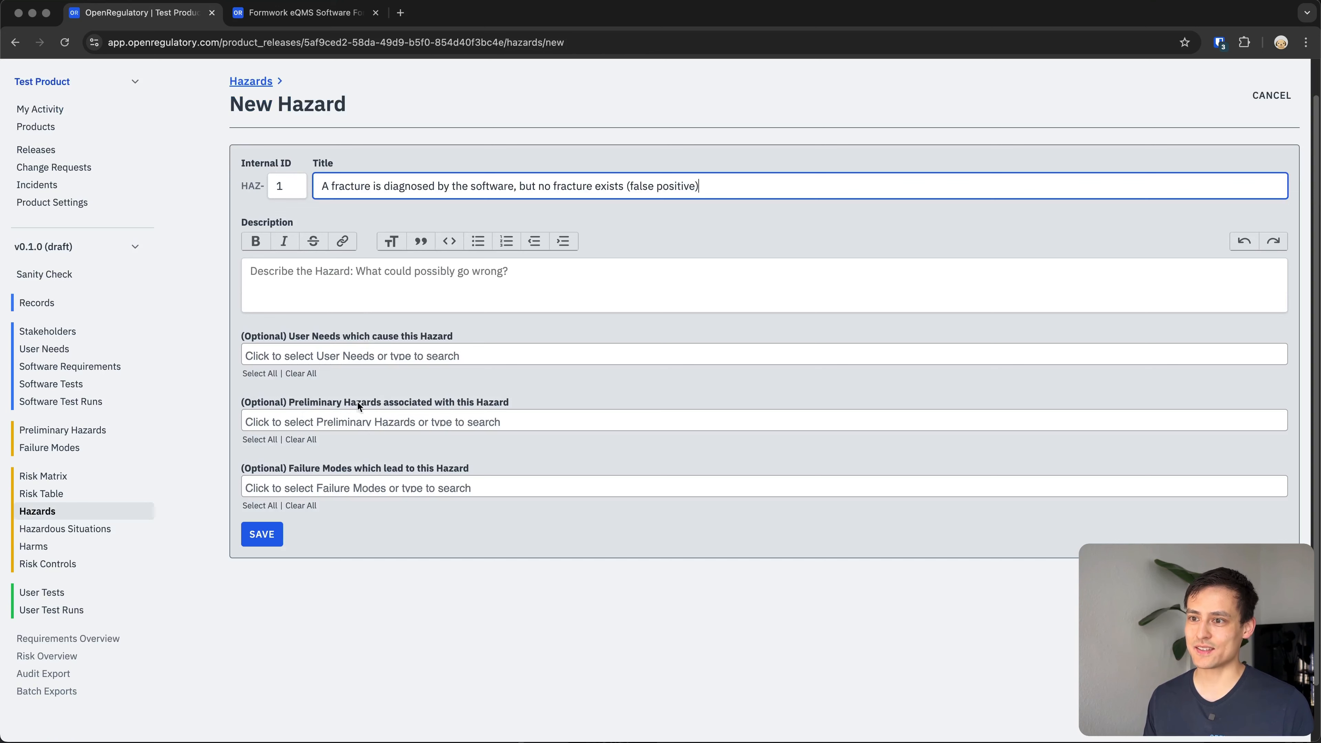
{"action": "left_click", "coordinate": [302, 321]}
{"action": "left_click", "coordinate": [264, 537]}
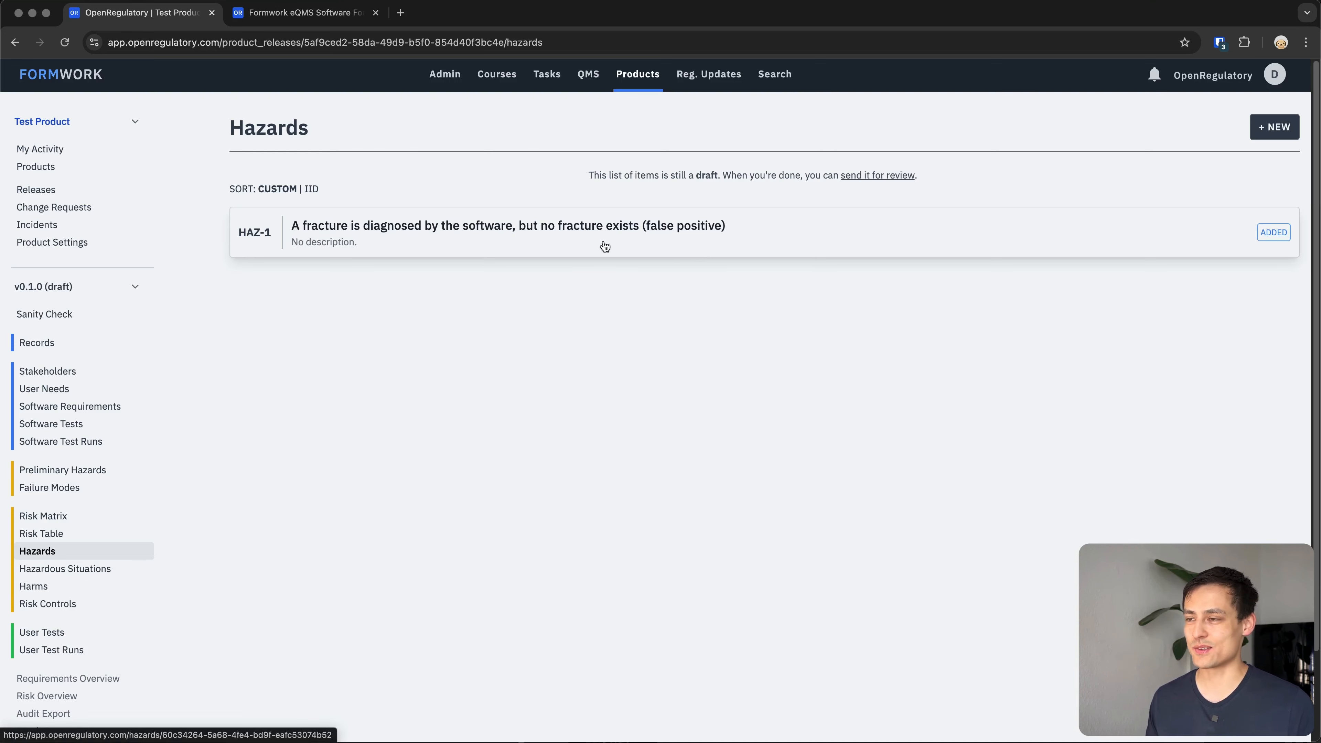
Create a new hazardous situation titled 'The physician believes a wrong diagnosis' and save it.
{"action": "left_click", "coordinate": [85, 571]}
{"action": "left_click", "coordinate": [1271, 127]}
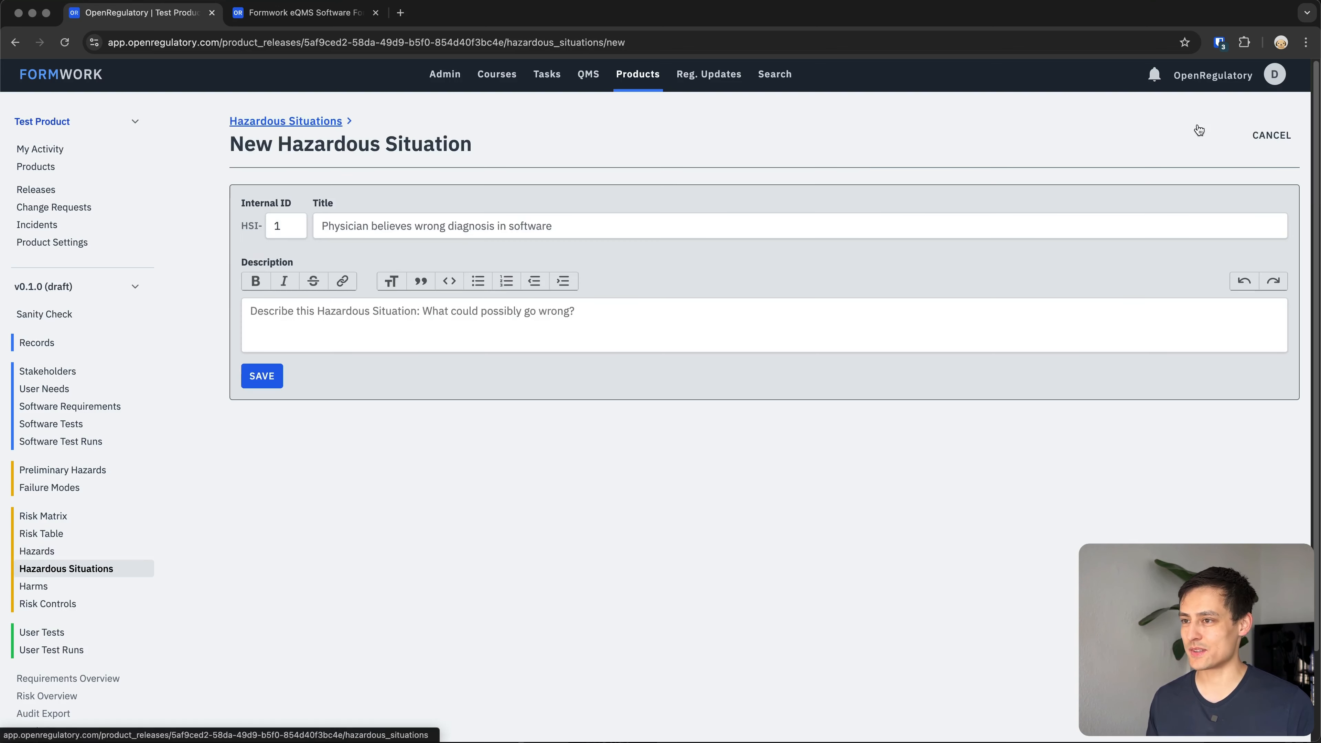
{"action": "left_click", "coordinate": [424, 229]}
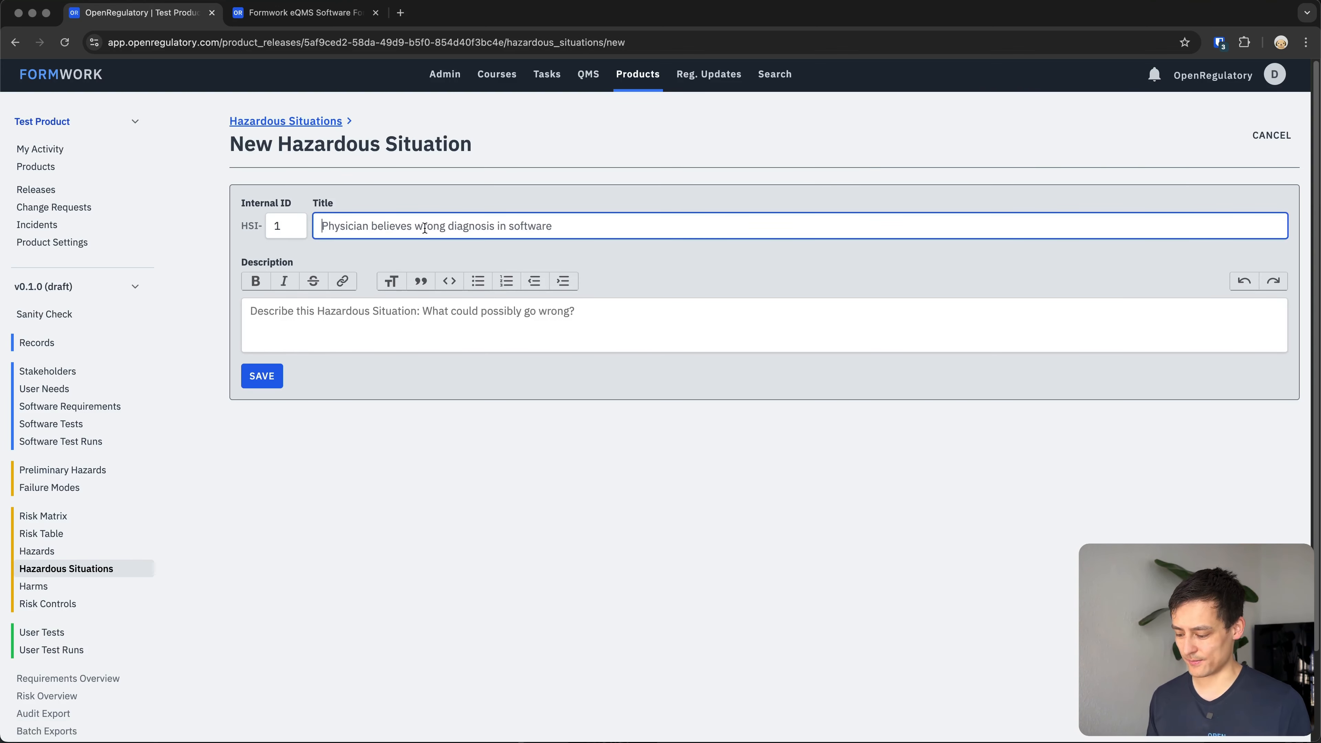
{"action": "type", "text": "The physician belie"}
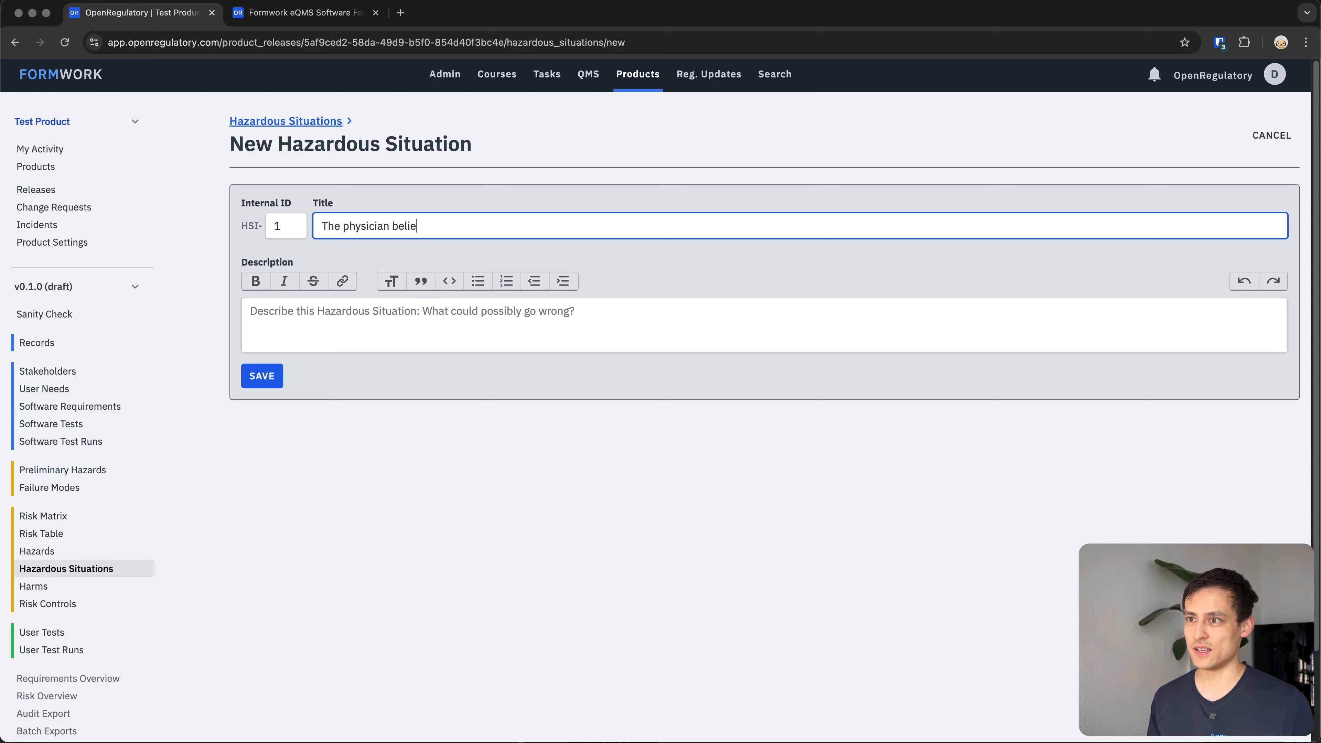
{"action": "type", "text": "ves a wrong diagnosis"}
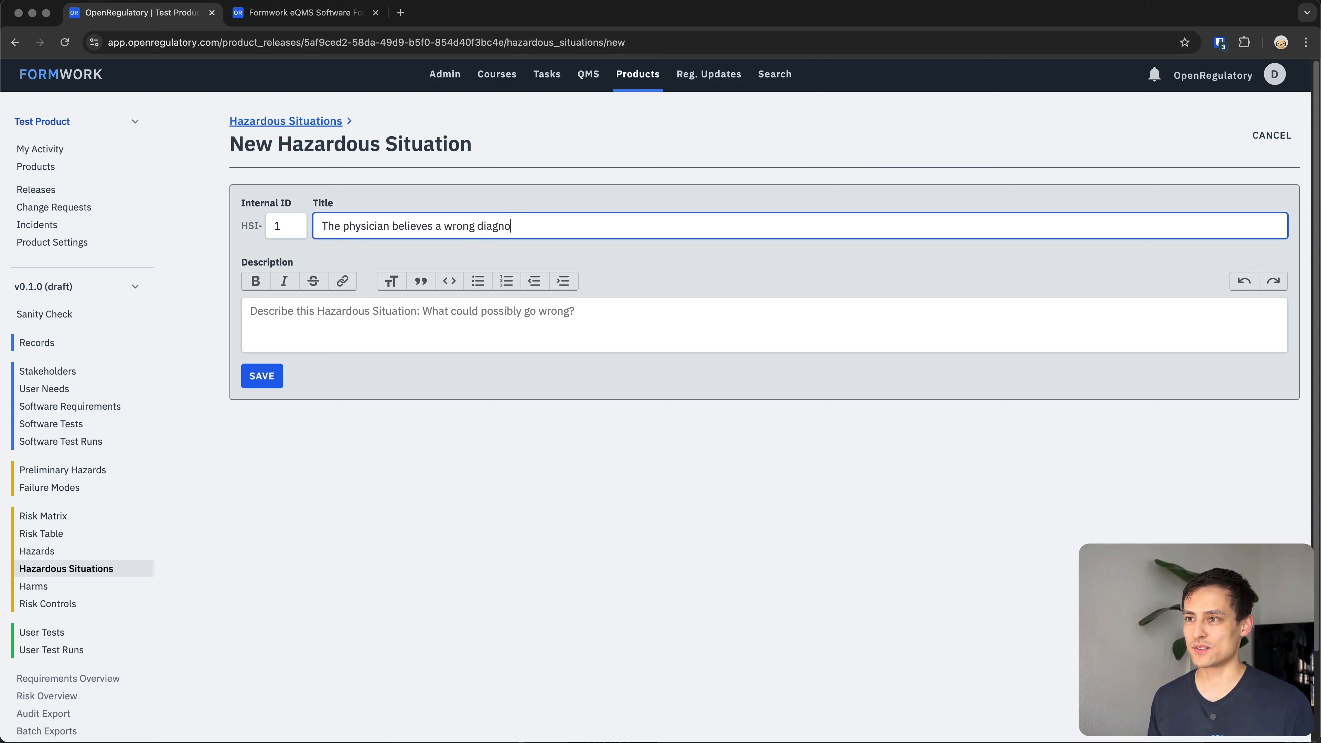
{"action": "left_click", "coordinate": [362, 380]}
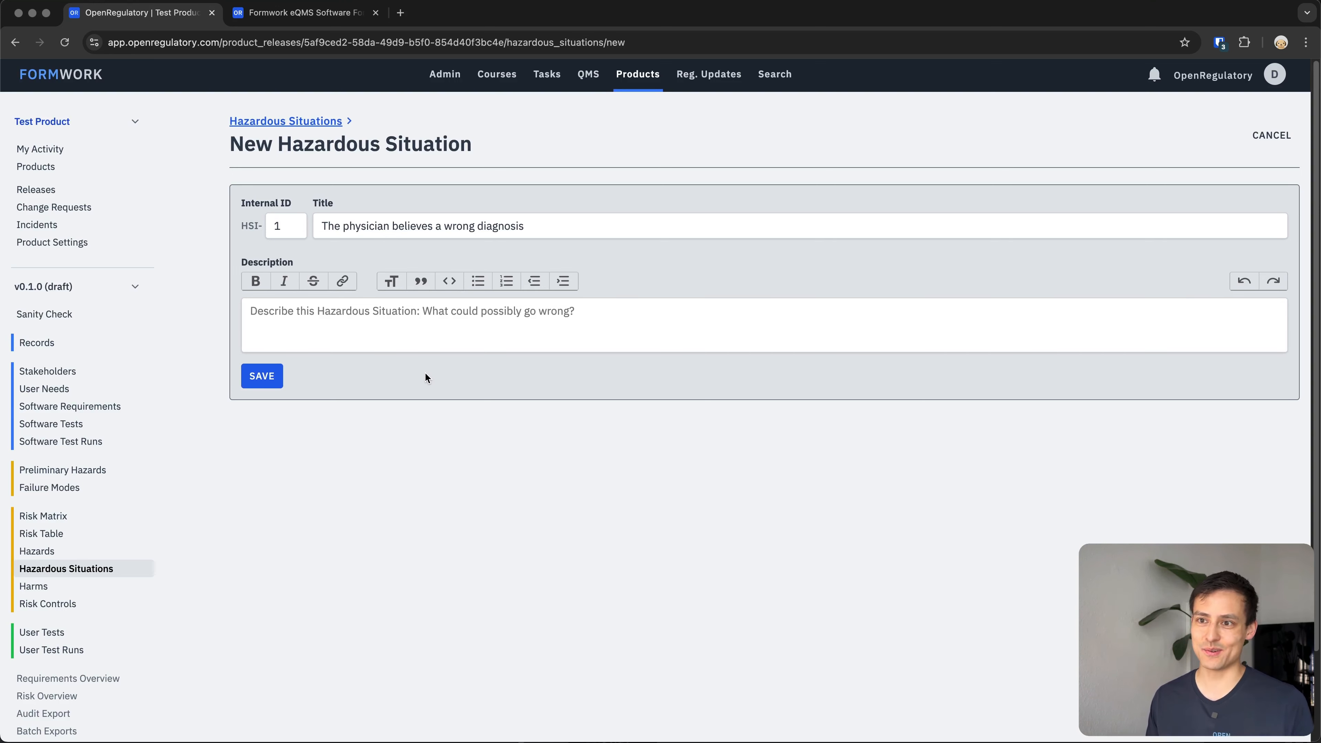
{"action": "left_click", "coordinate": [266, 379]}
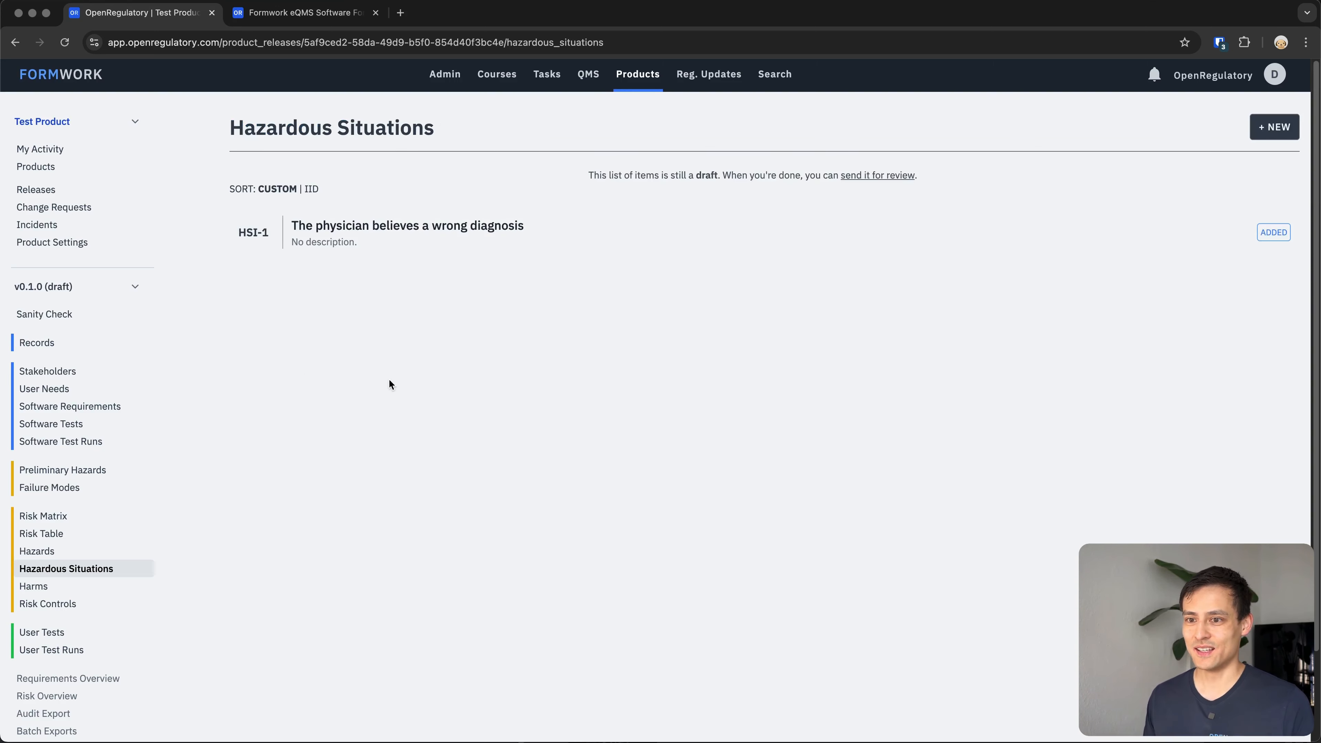
Start a new harm titled 'Unnecessary medical intervention (operation even though patient was healthy, no fracture)'.
{"action": "left_click", "coordinate": [34, 587]}
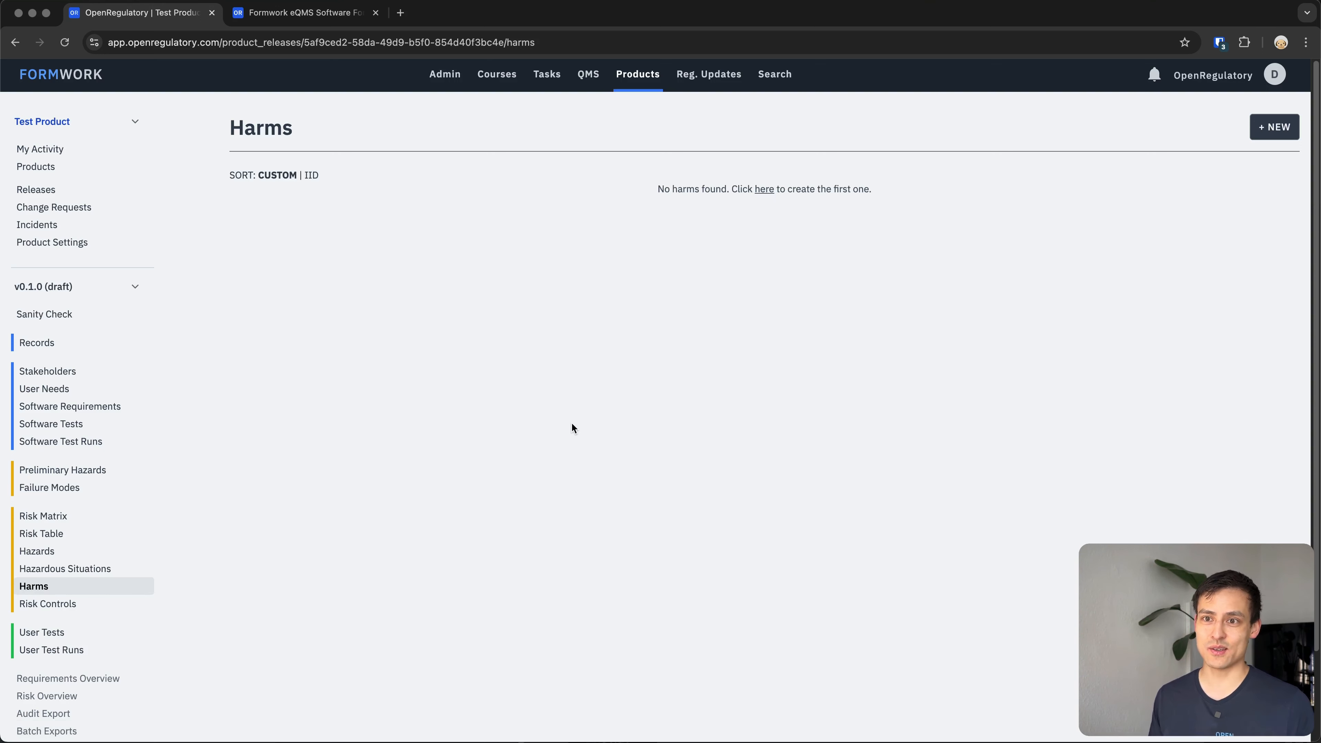
{"action": "left_click", "coordinate": [1274, 127]}
{"action": "left_click", "coordinate": [446, 229]}
{"action": "type", "text": "Un"}
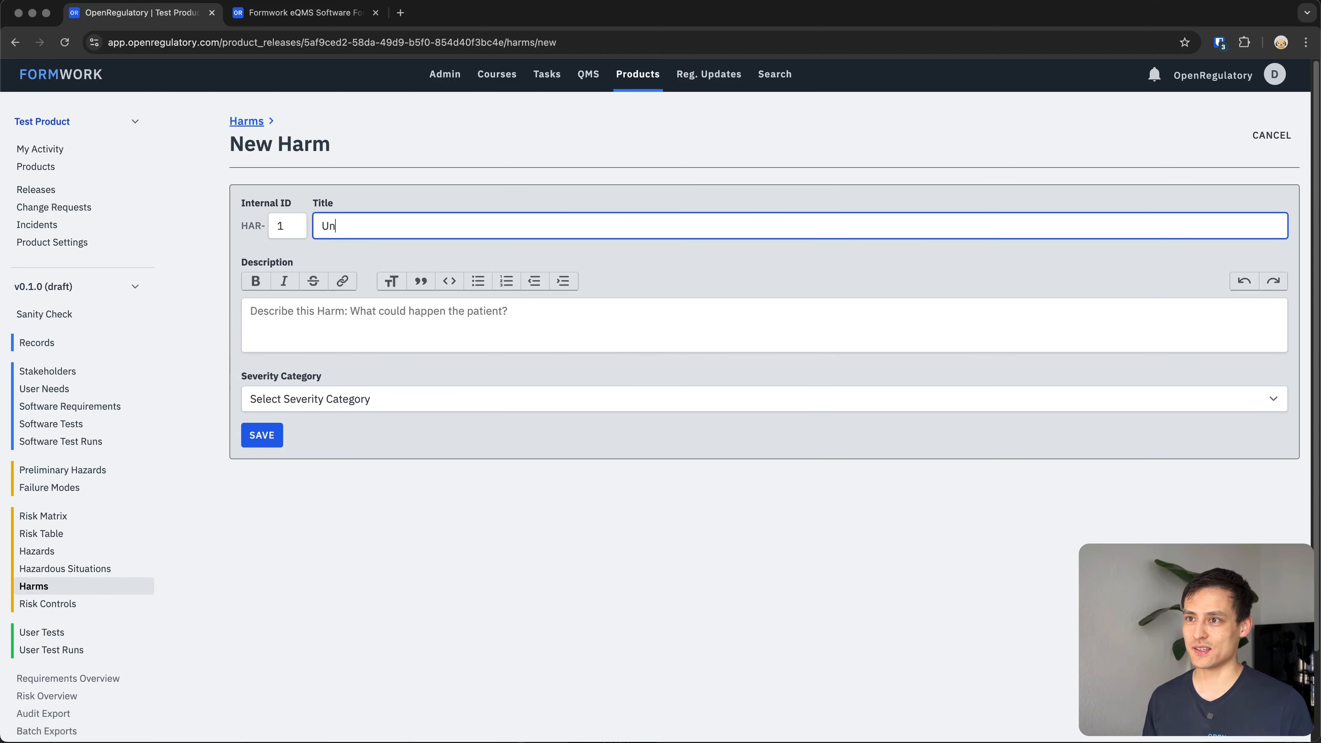
{"action": "type", "text": "necssary tre"}
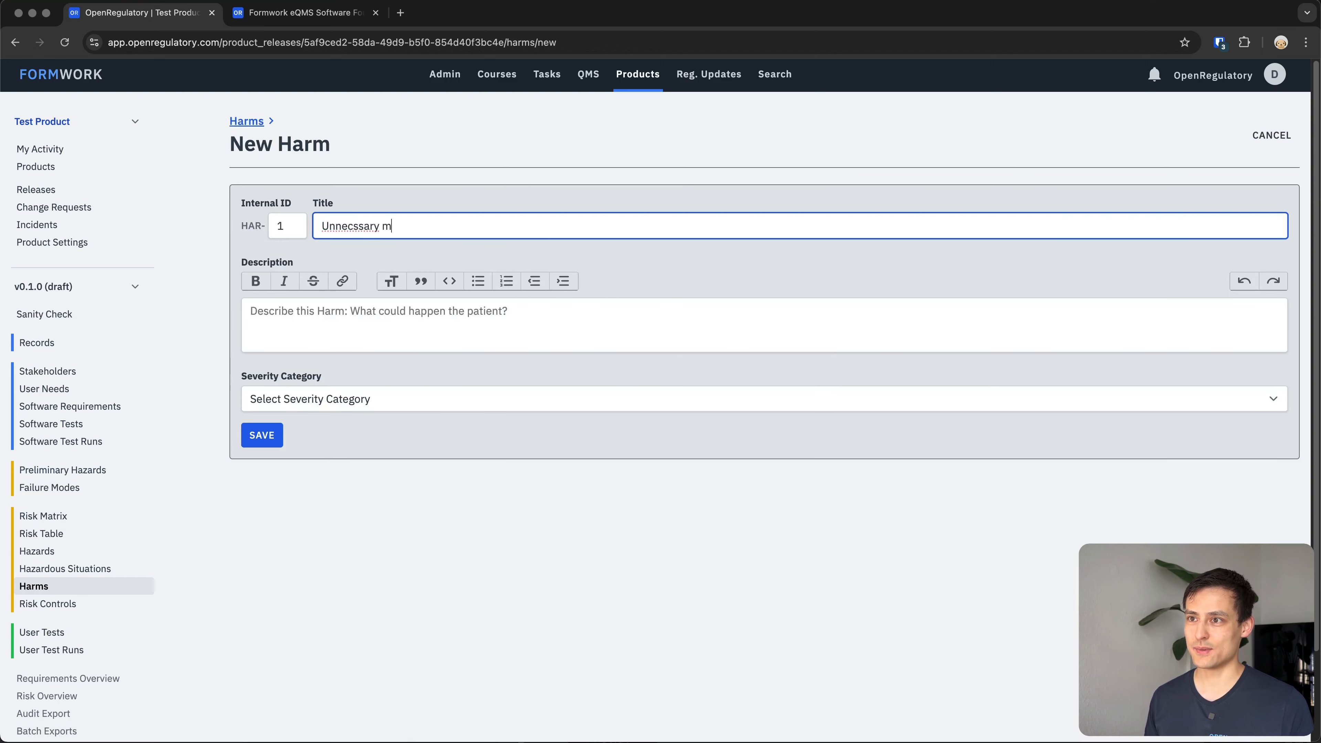
{"action": "key", "text": "super+BackSpace"}
{"action": "type", "text": "Unnecessary medical intervention ("}
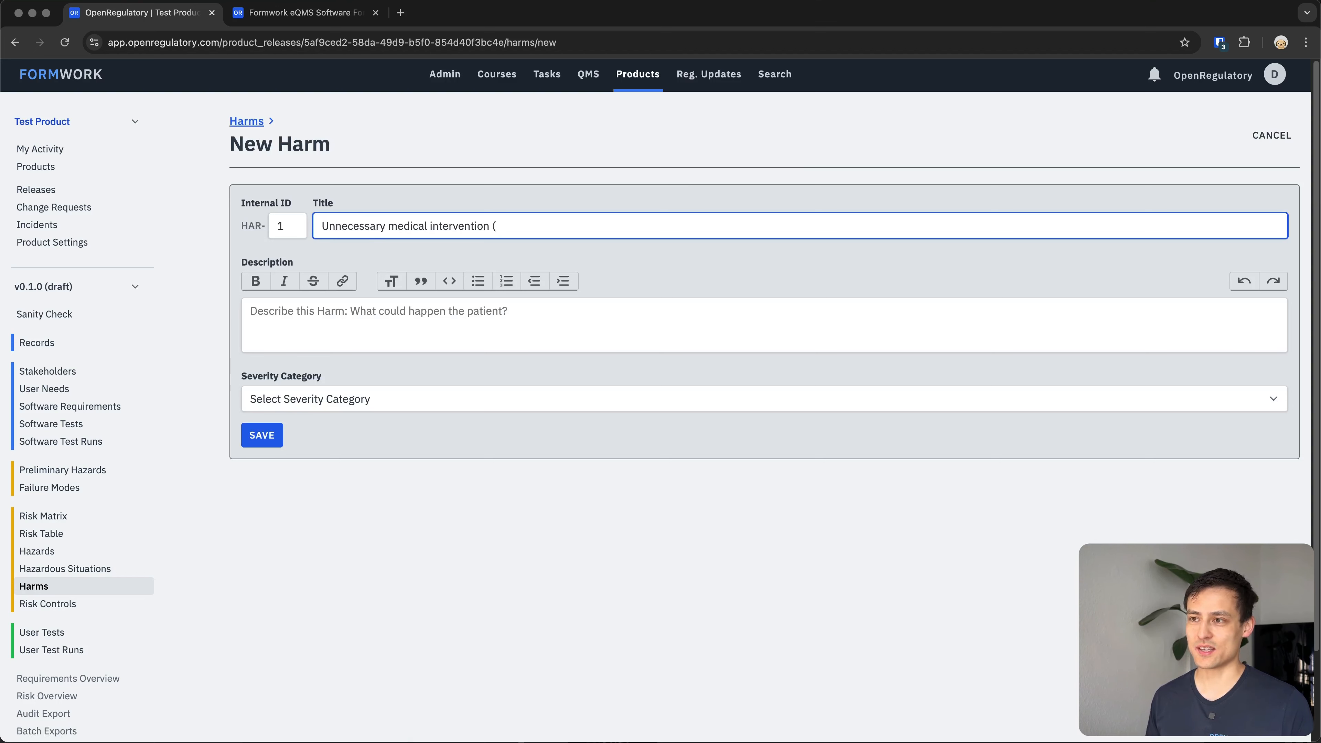
{"action": "type", "text": "operation "}
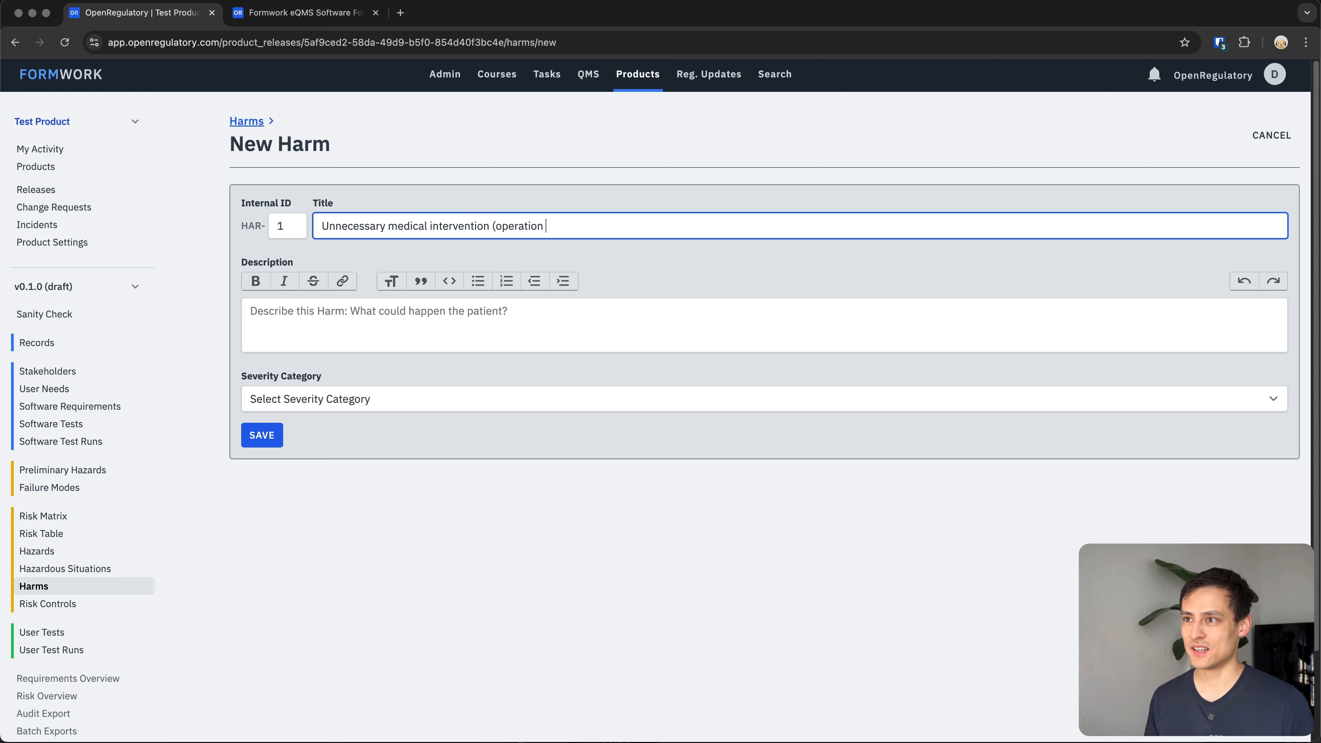
{"action": "type", "text": "even though patient was healthy"}
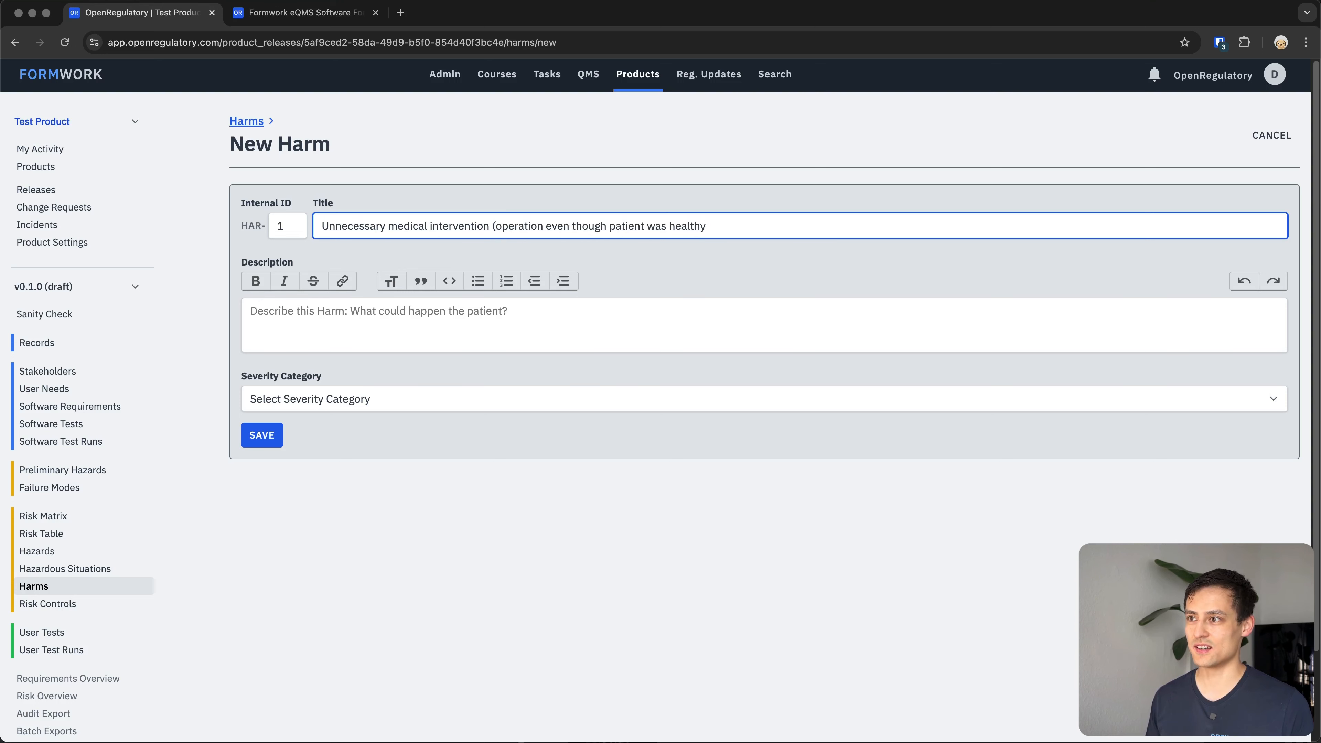
{"action": "type", "text": "), "}
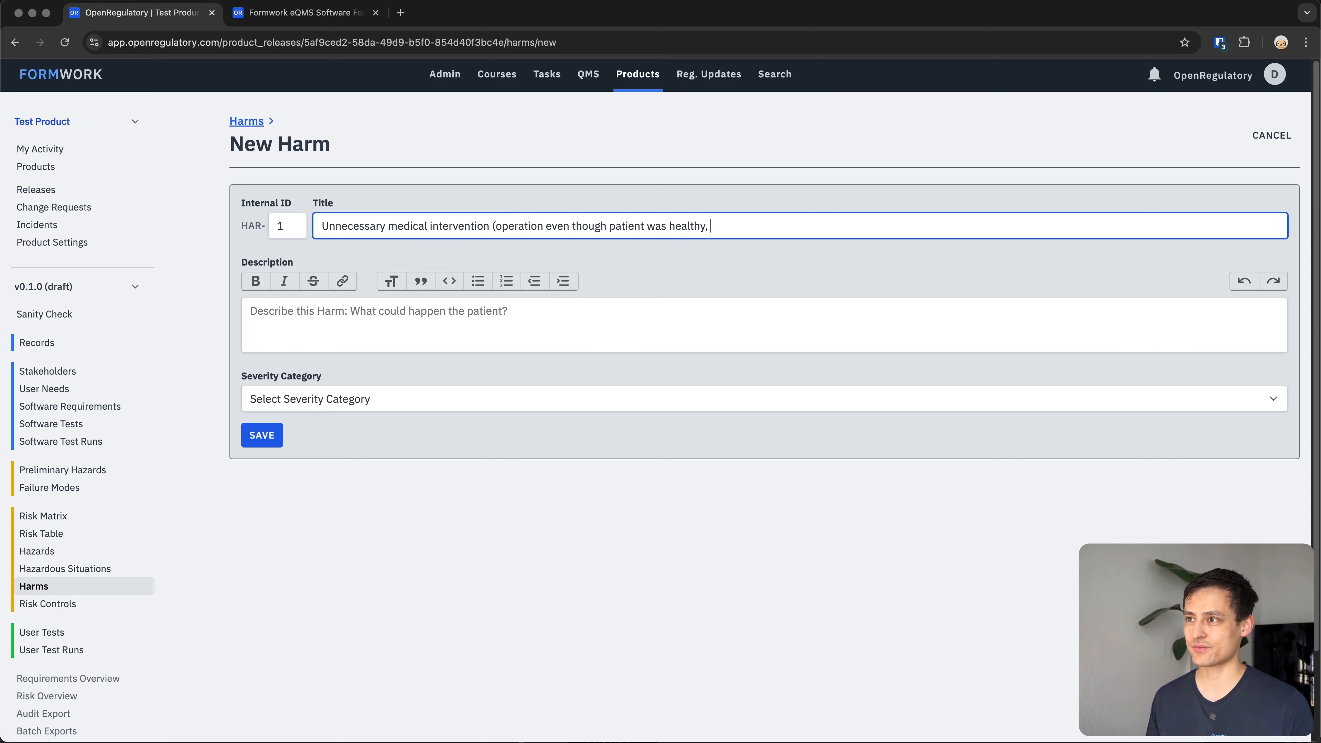
{"action": "type", "text": "no facture"}
{"action": "key", "text": "alt+BackSpace"}
{"action": "type", "text": "frac"}
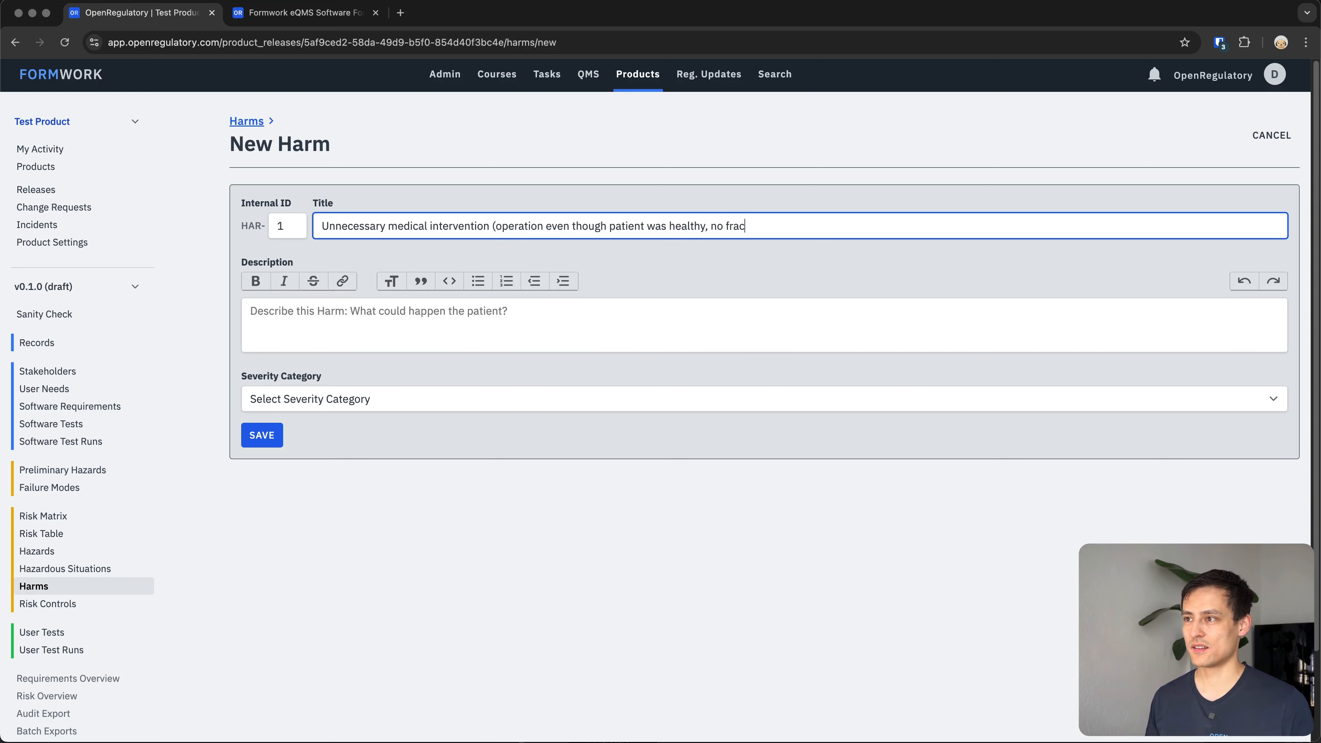
{"action": "type", "text": "ture)"}
Set the harm's severity category to RSC-2: Minor damage with required medical intervention and save it.
{"action": "left_click", "coordinate": [323, 389]}
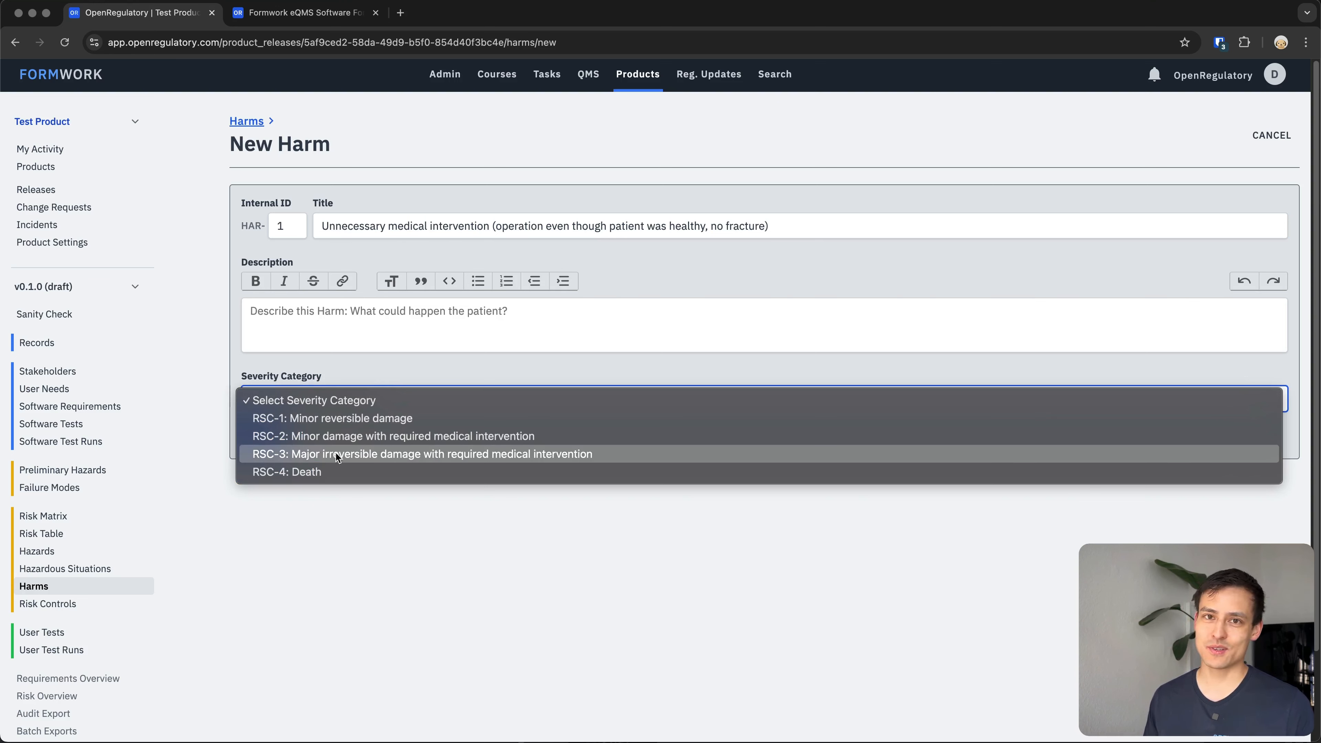
{"action": "left_click", "coordinate": [364, 437]}
{"action": "left_click", "coordinate": [382, 434]}
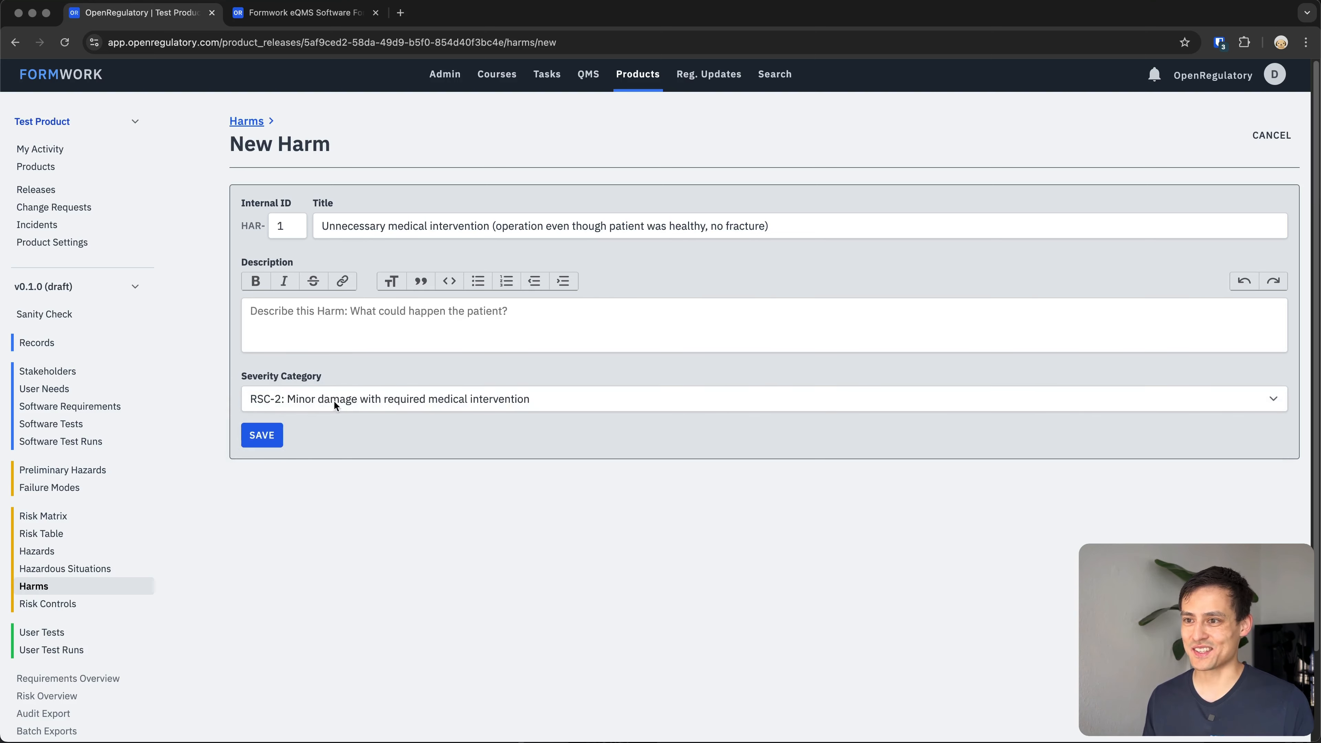
{"action": "left_click", "coordinate": [262, 435]}
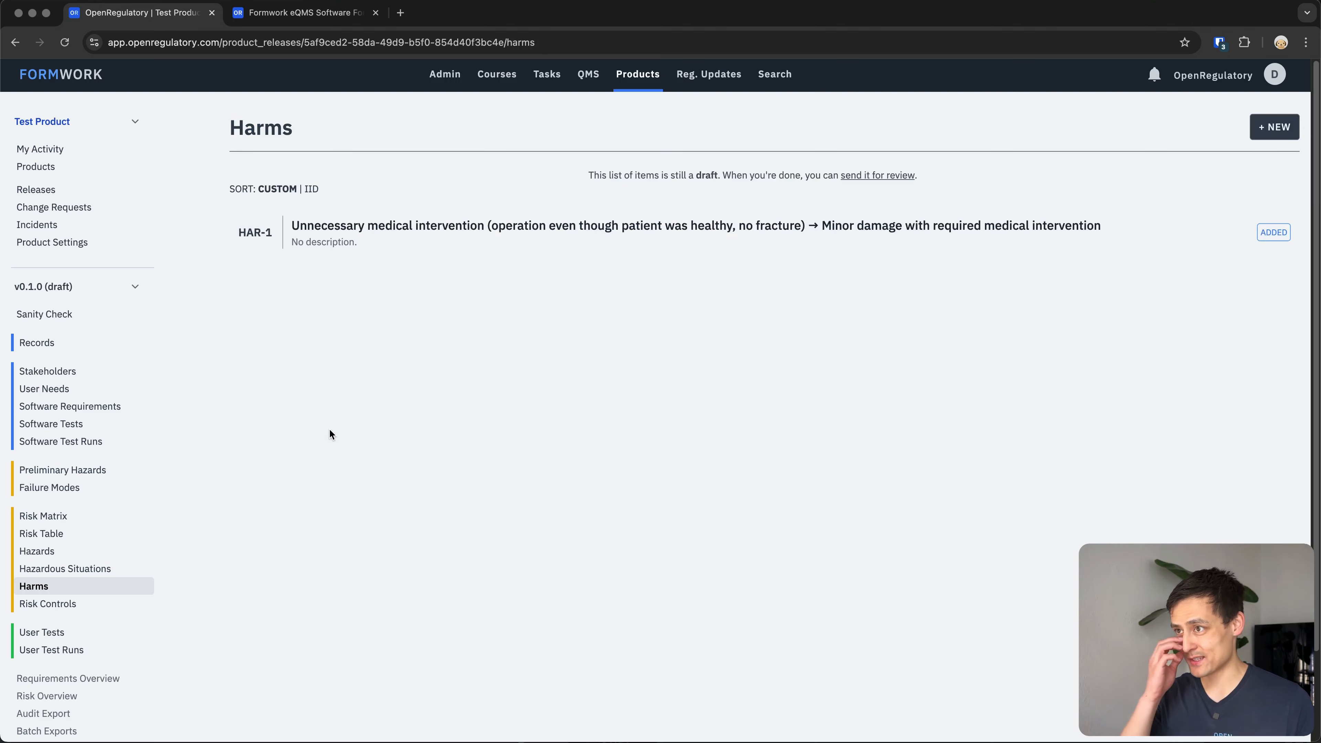
Start a new risk table entry and select hazard HAZ-1 for it.
{"action": "left_click", "coordinate": [47, 536]}
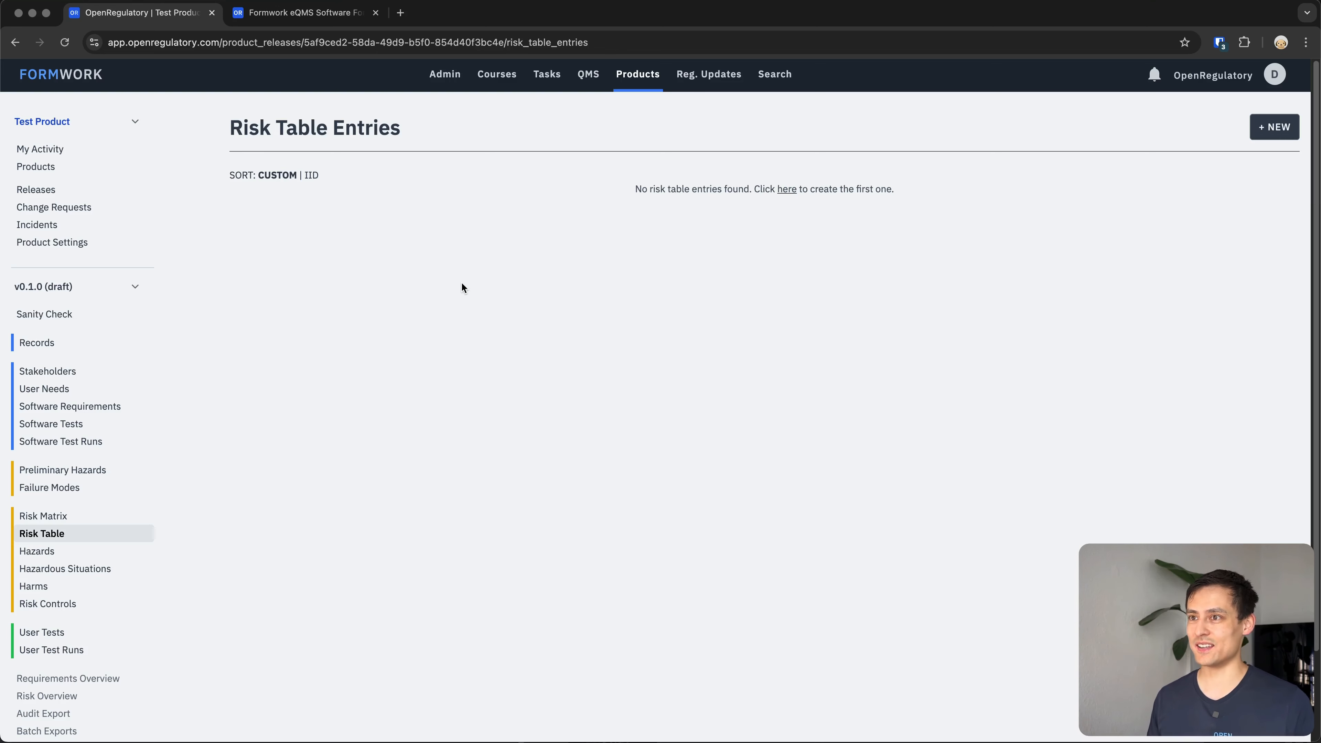
{"action": "left_click", "coordinate": [1276, 128]}
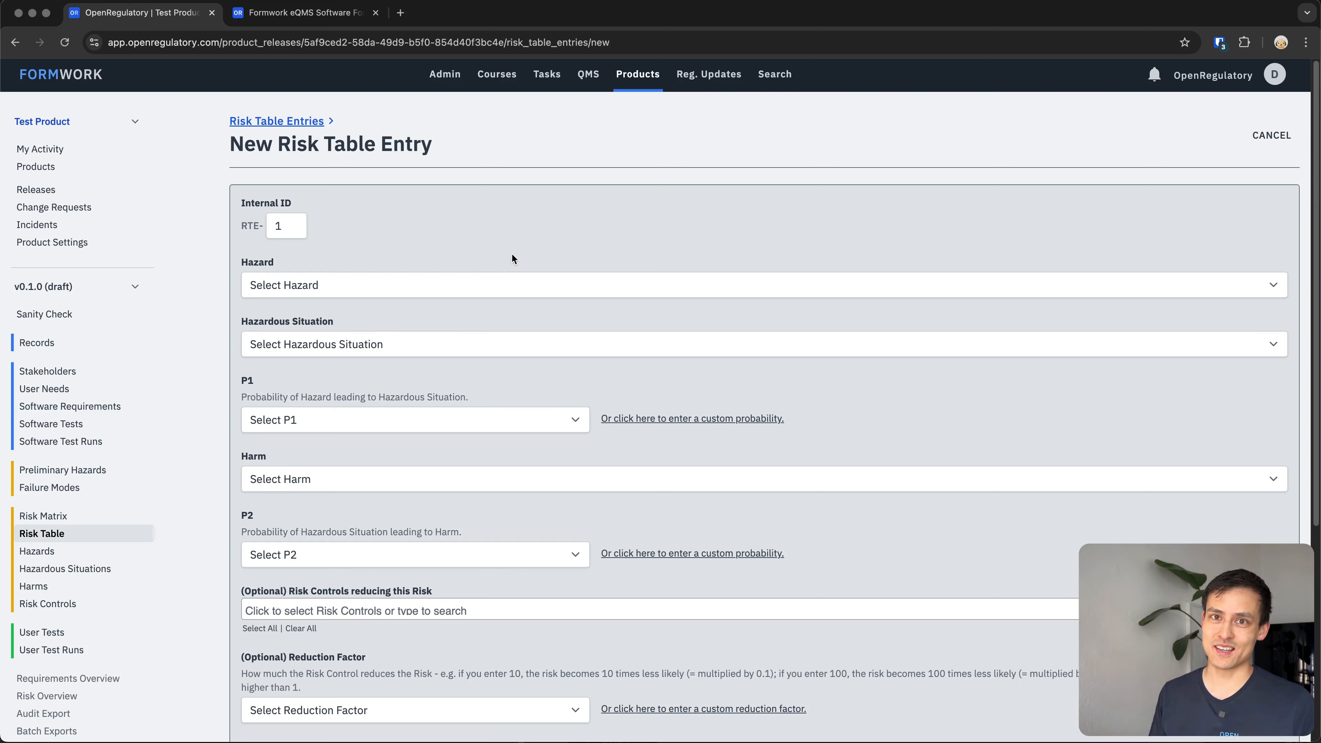
{"action": "left_click", "coordinate": [400, 274]}
{"action": "left_click", "coordinate": [433, 249]}
{"action": "left_click", "coordinate": [407, 241]}
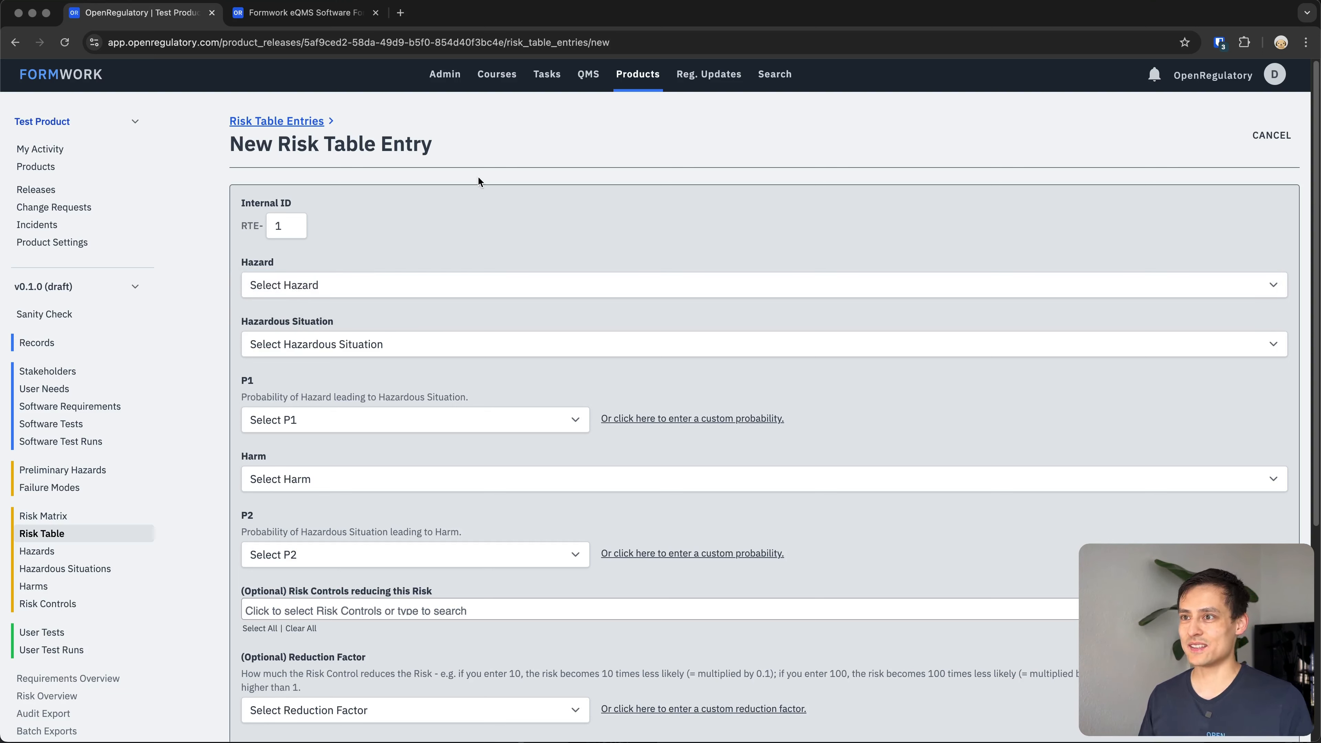
{"action": "left_click", "coordinate": [359, 278]}
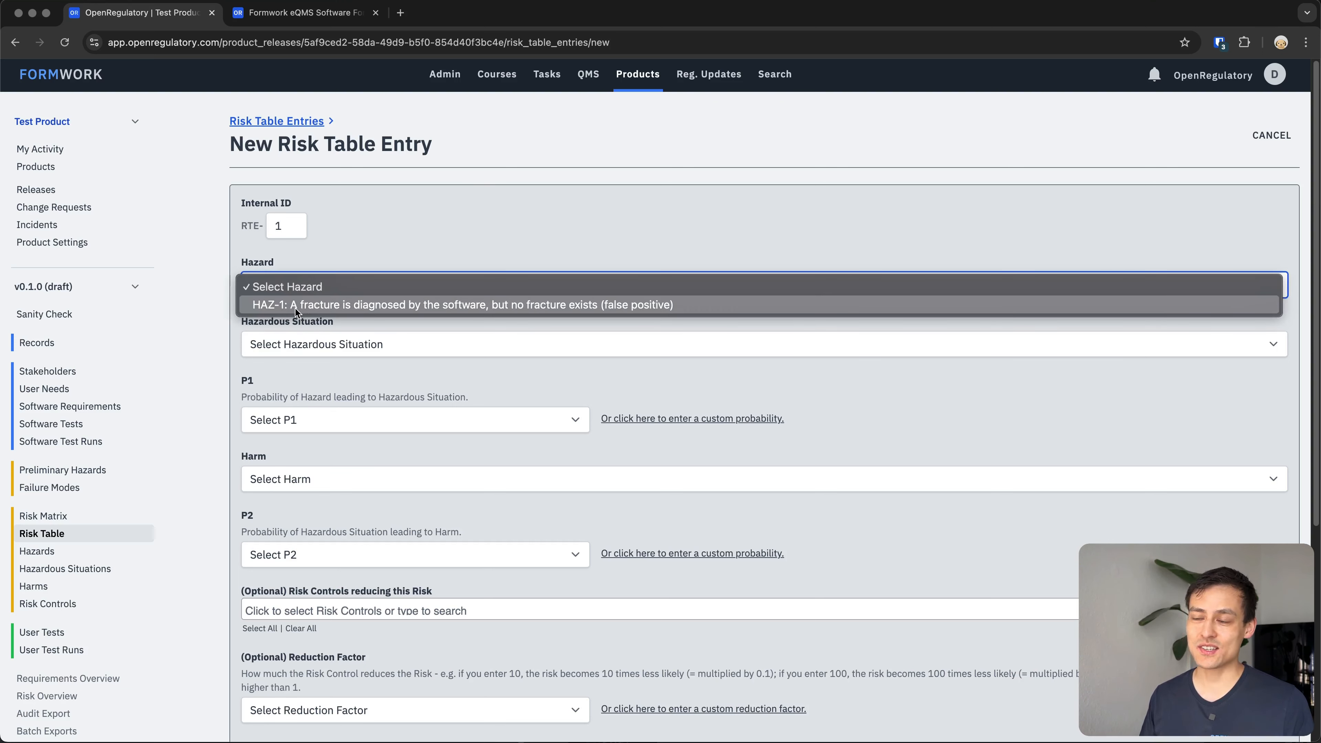
{"action": "left_click", "coordinate": [399, 238]}
{"action": "left_click", "coordinate": [398, 237]}
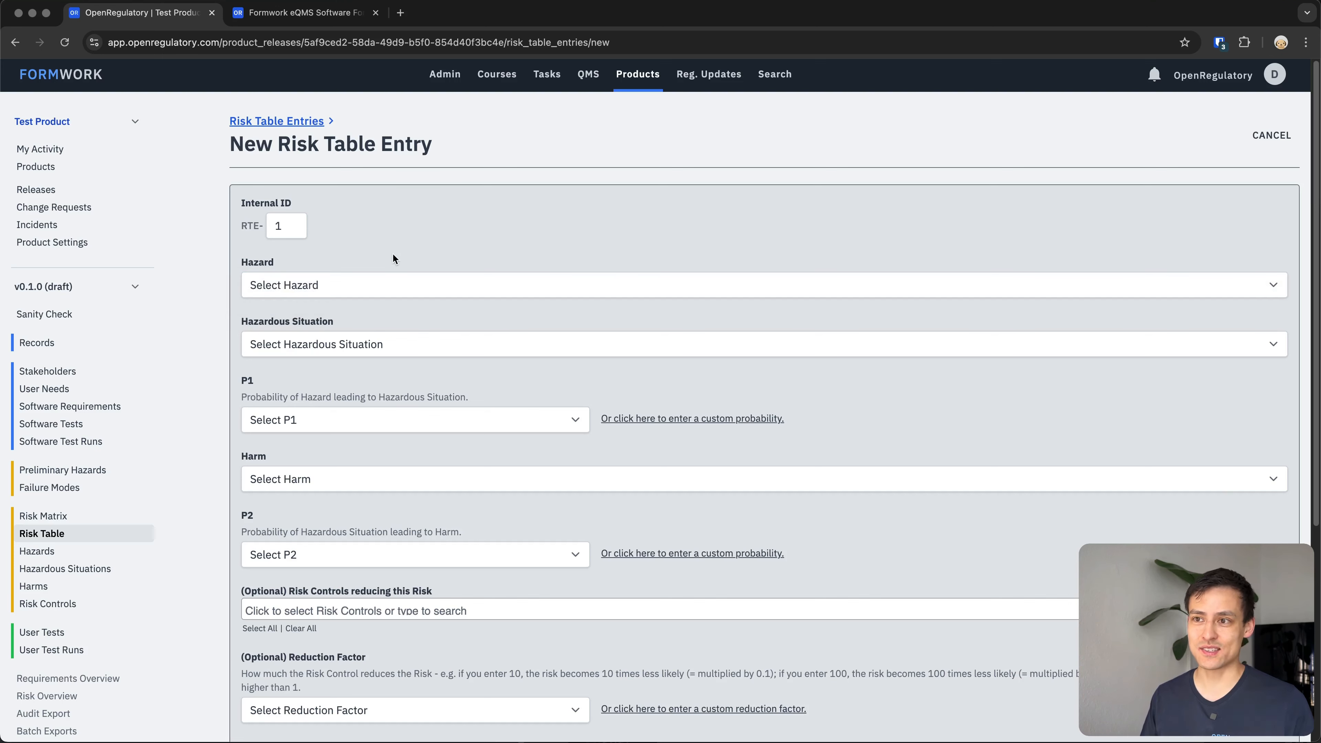
{"action": "left_click", "coordinate": [362, 292]}
{"action": "left_click", "coordinate": [347, 300]}
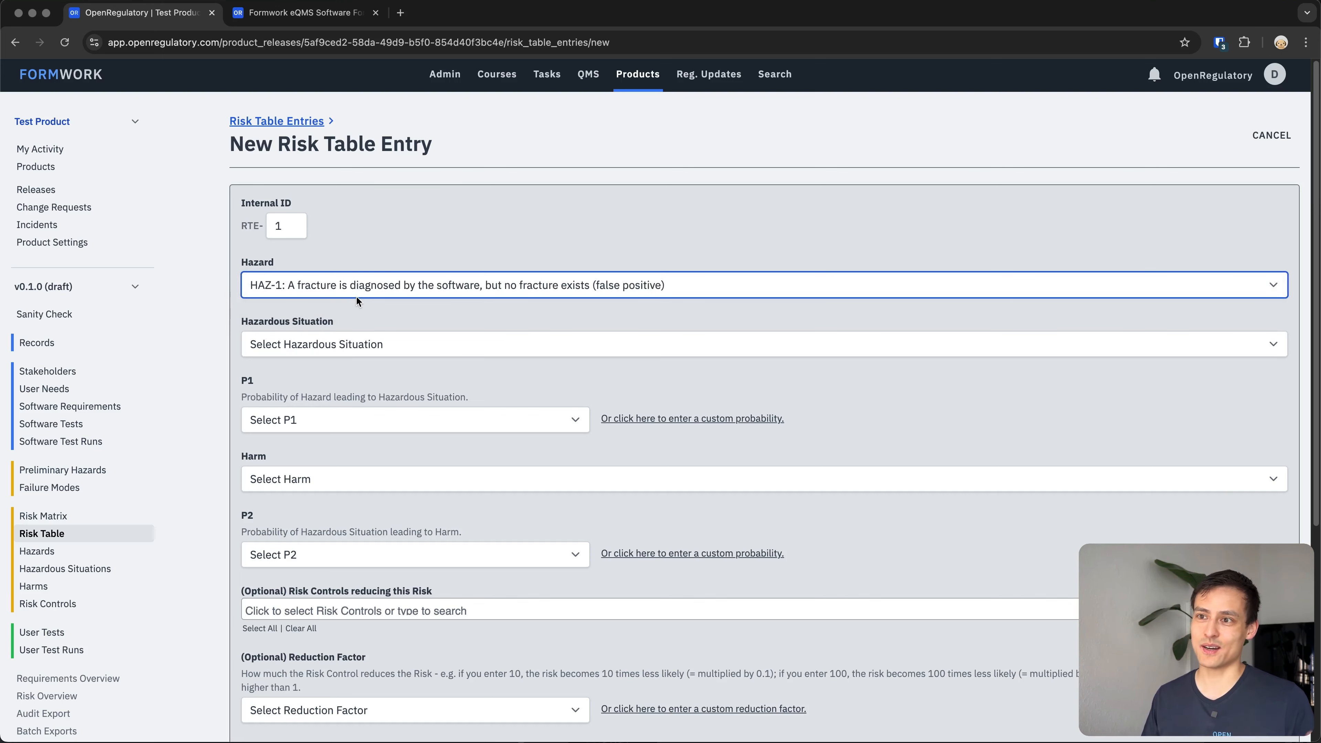
Select hazardous situation HSI-1 and harm HAR-1 for the risk table entry.
{"action": "left_click", "coordinate": [354, 345]}
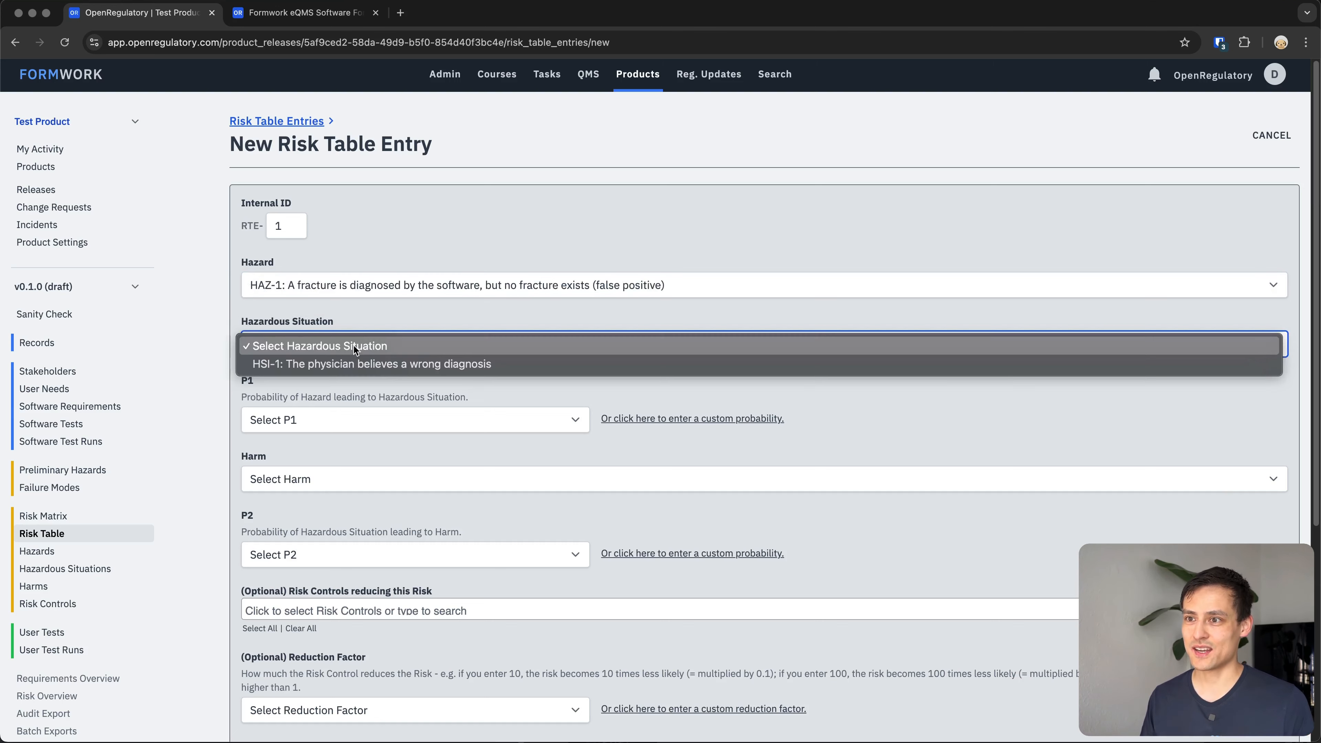
{"action": "left_click", "coordinate": [341, 361]}
{"action": "left_click", "coordinate": [299, 481]}
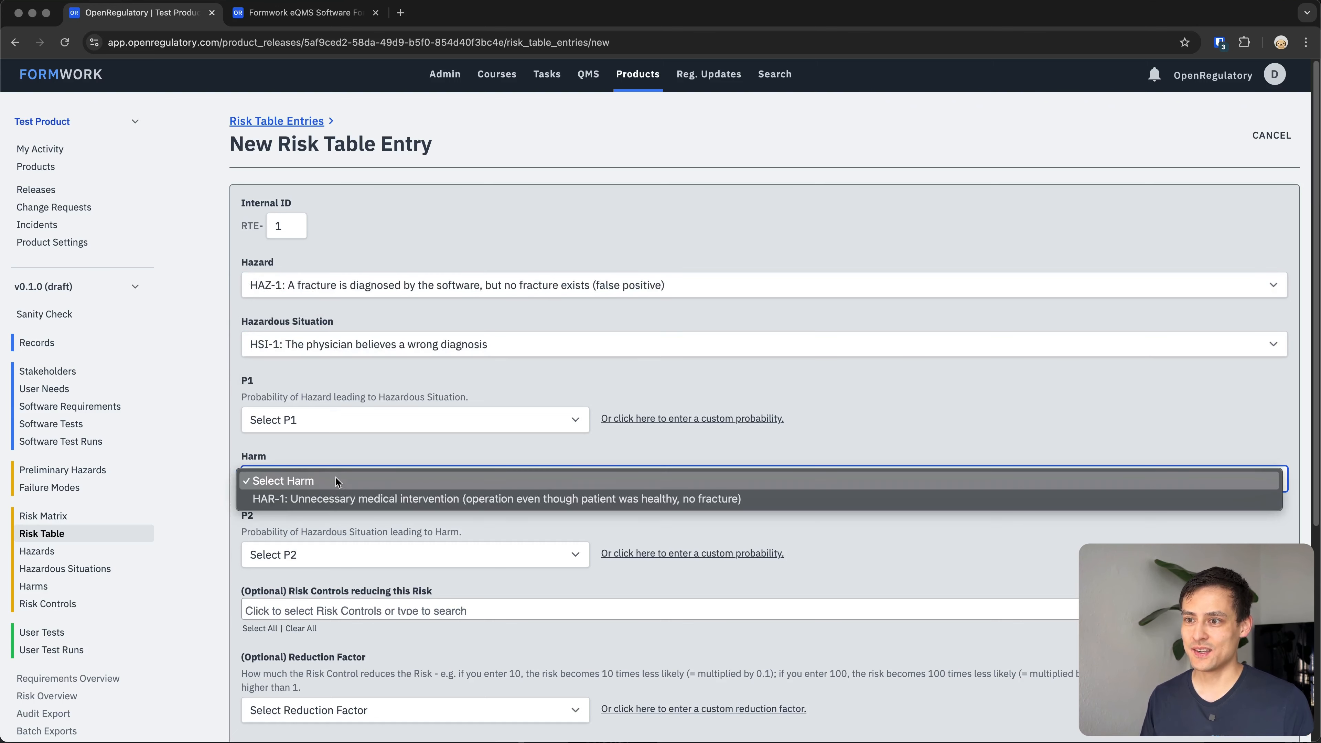
{"action": "left_click", "coordinate": [320, 498]}
Set the P1 probability to 10⁻¹ (0.1).
{"action": "scroll", "coordinate": [530, 387], "scroll_direction": "down", "scroll_amount": 3}
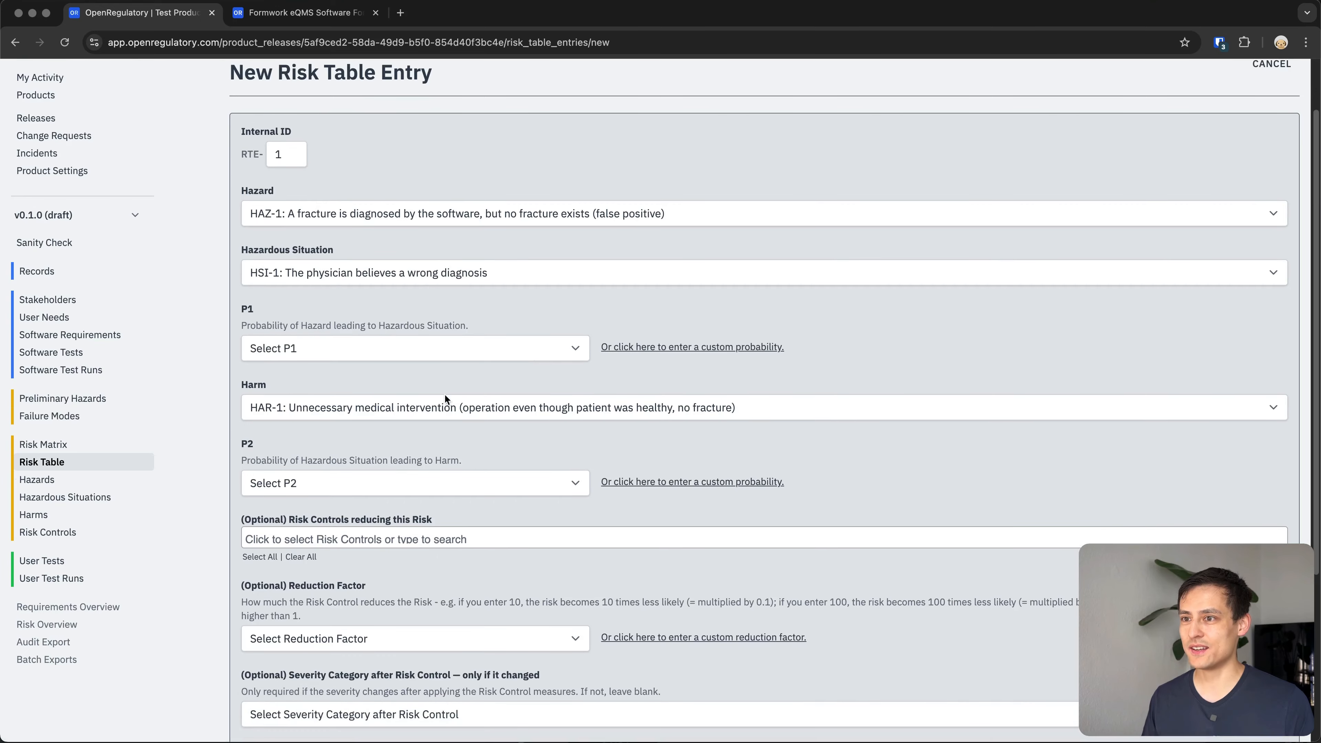
{"action": "left_click", "coordinate": [378, 340]}
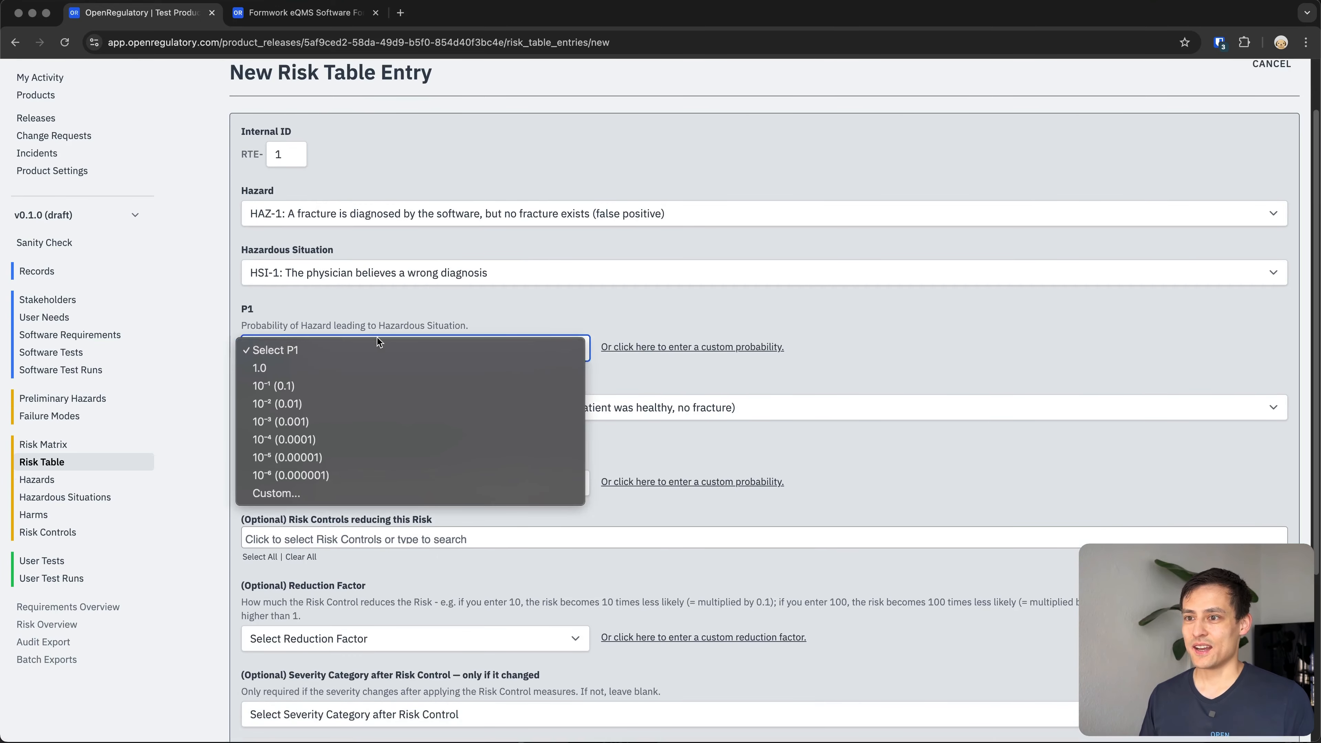
{"action": "left_click", "coordinate": [380, 316]}
{"action": "scroll", "coordinate": [364, 319], "scroll_direction": "down", "scroll_amount": 1}
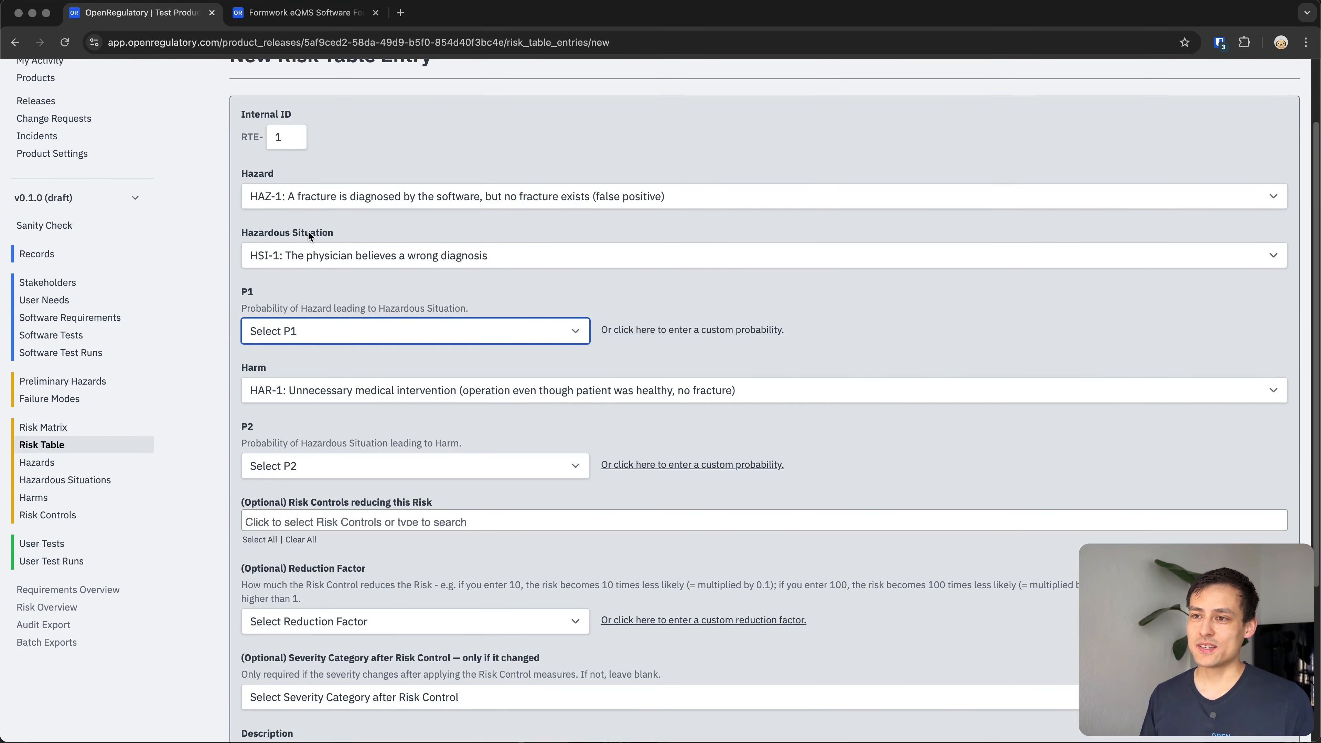
{"action": "scroll", "coordinate": [306, 231], "scroll_direction": "down", "scroll_amount": 1}
{"action": "scroll", "coordinate": [304, 230], "scroll_direction": "down", "scroll_amount": 2}
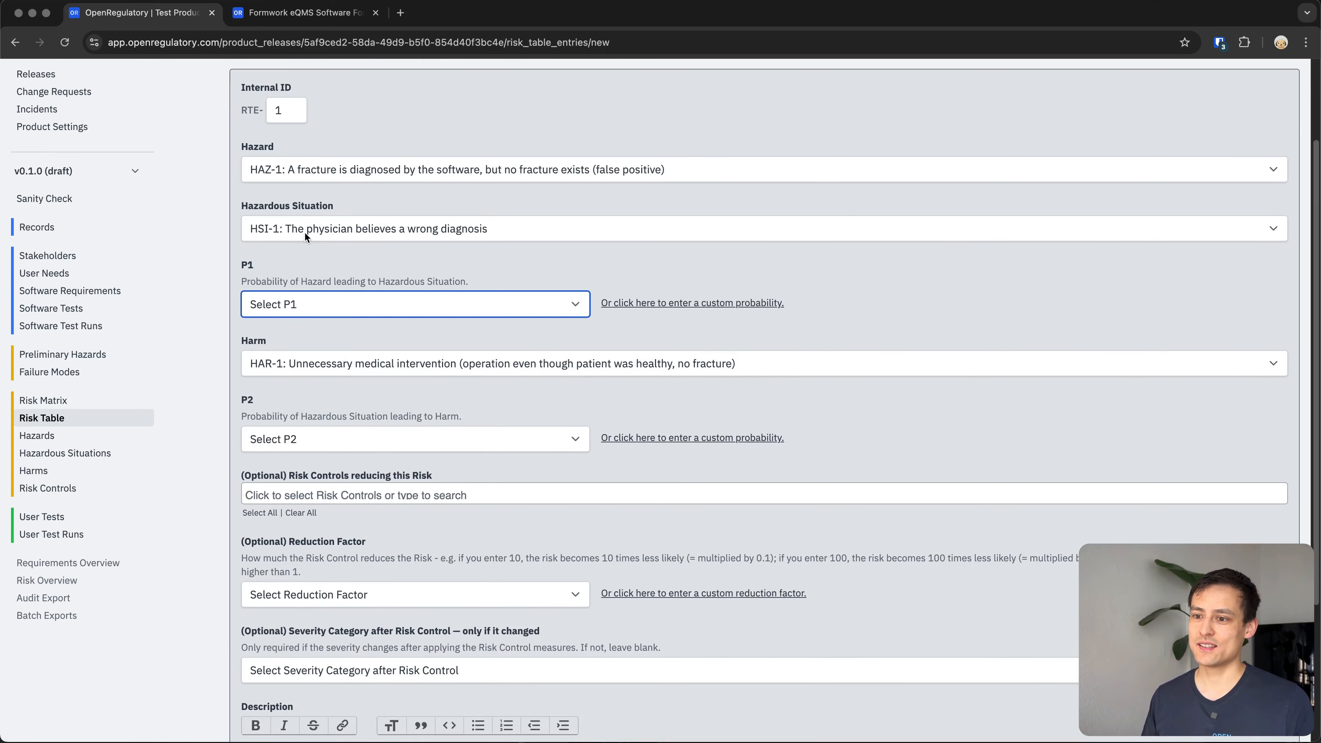
{"action": "left_click", "coordinate": [303, 294]}
{"action": "left_click", "coordinate": [302, 295]}
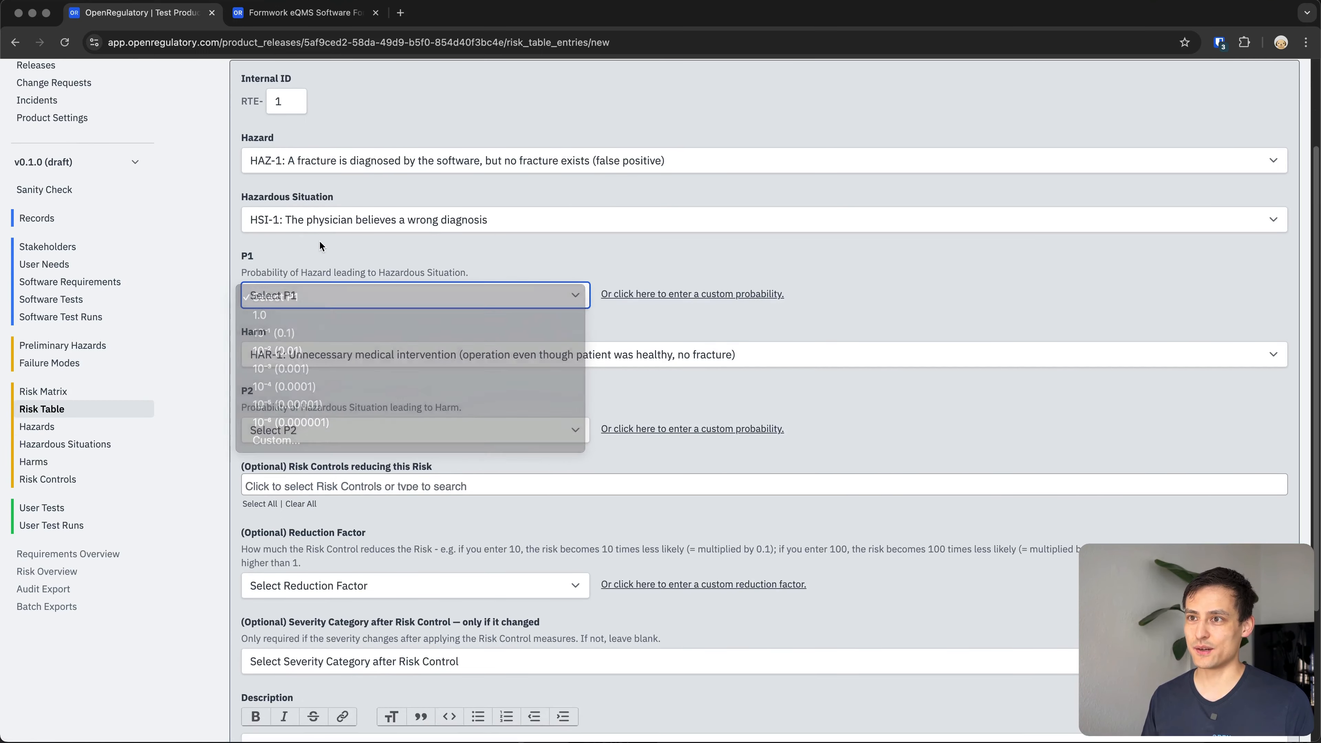
{"action": "left_click", "coordinate": [309, 300]}
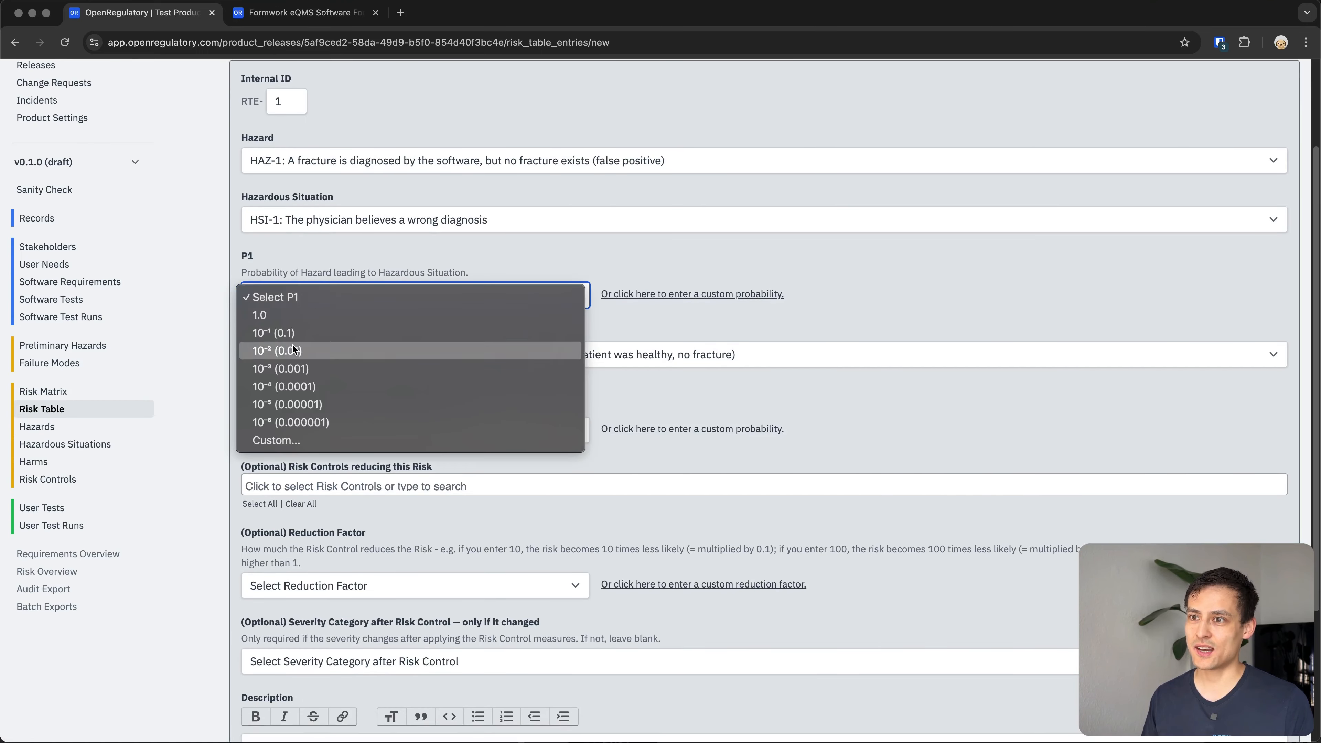
{"action": "left_click", "coordinate": [331, 247]}
{"action": "scroll", "coordinate": [327, 240], "scroll_direction": "down", "scroll_amount": 1}
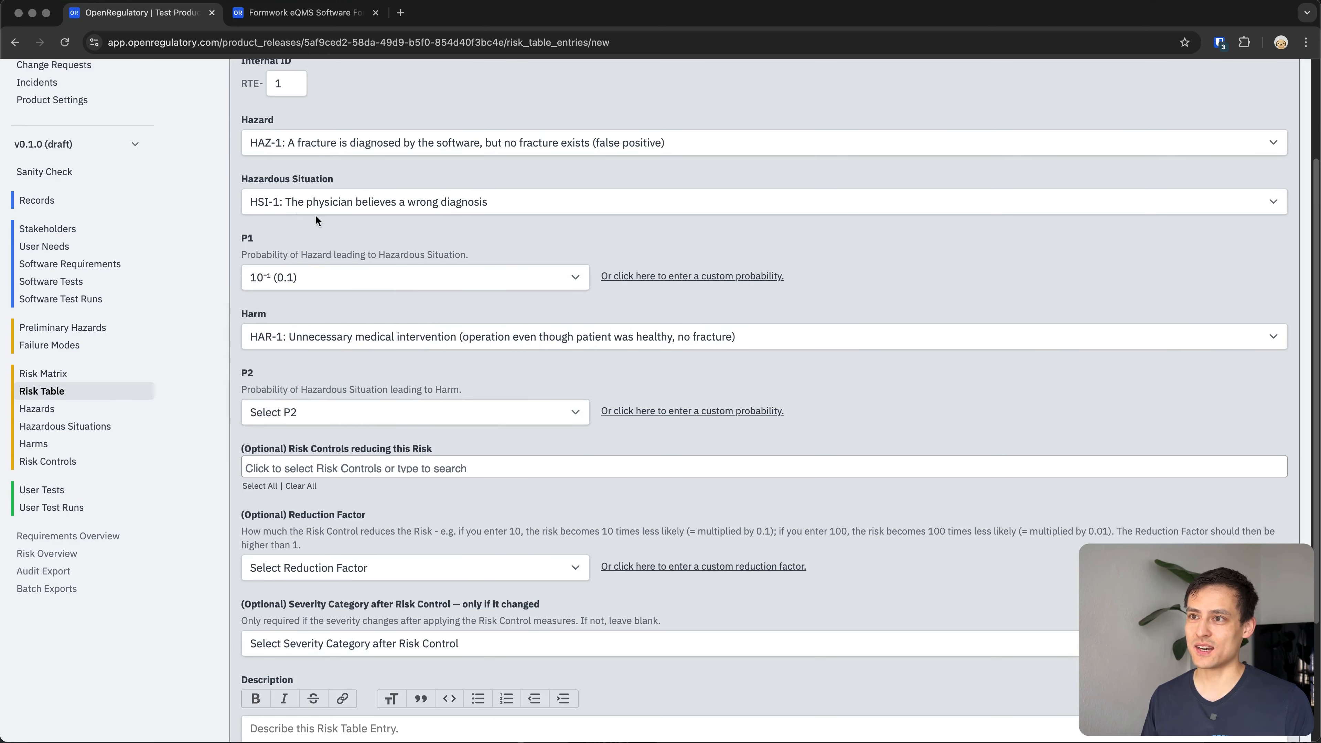
Set the P1 probability to 10⁻² (0.01).
{"action": "left_click", "coordinate": [327, 205]}
{"action": "left_click", "coordinate": [398, 205]}
{"action": "scroll", "coordinate": [297, 306], "scroll_direction": "down", "scroll_amount": 1}
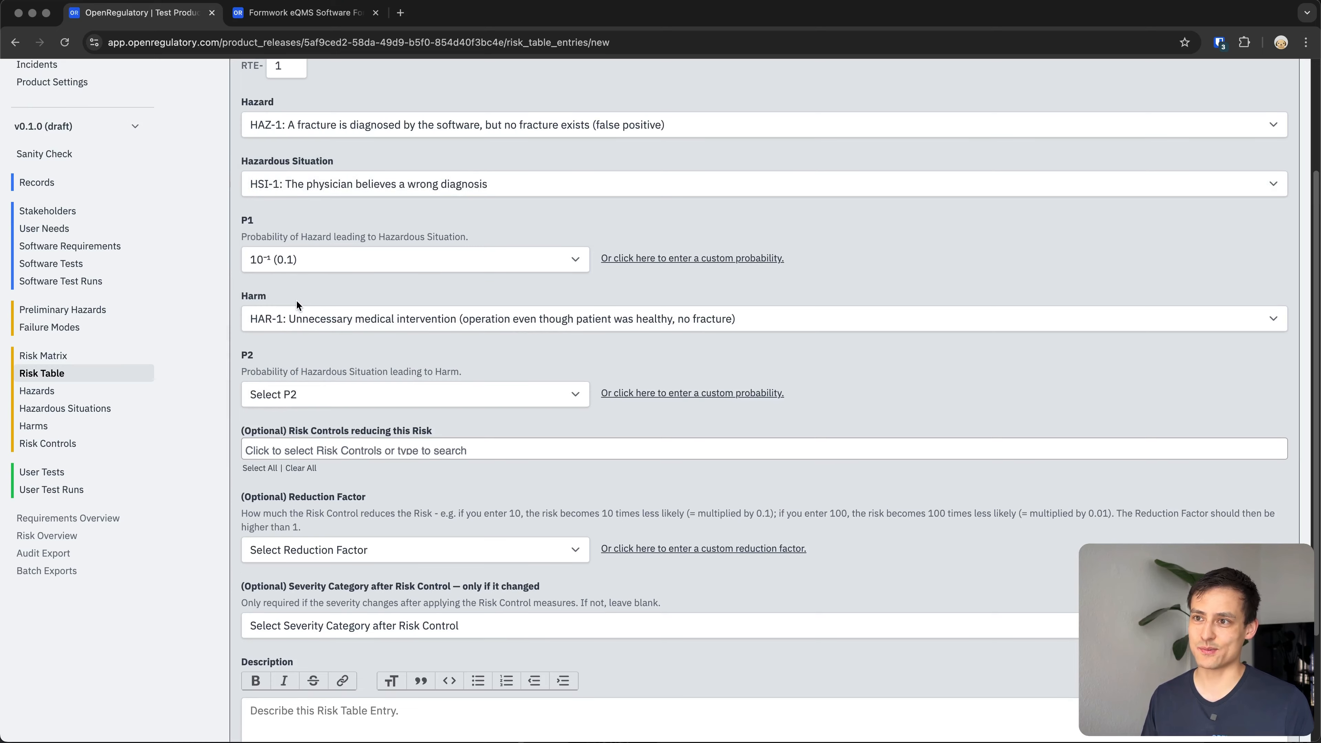
{"action": "left_click", "coordinate": [306, 255]}
{"action": "left_click", "coordinate": [298, 269]}
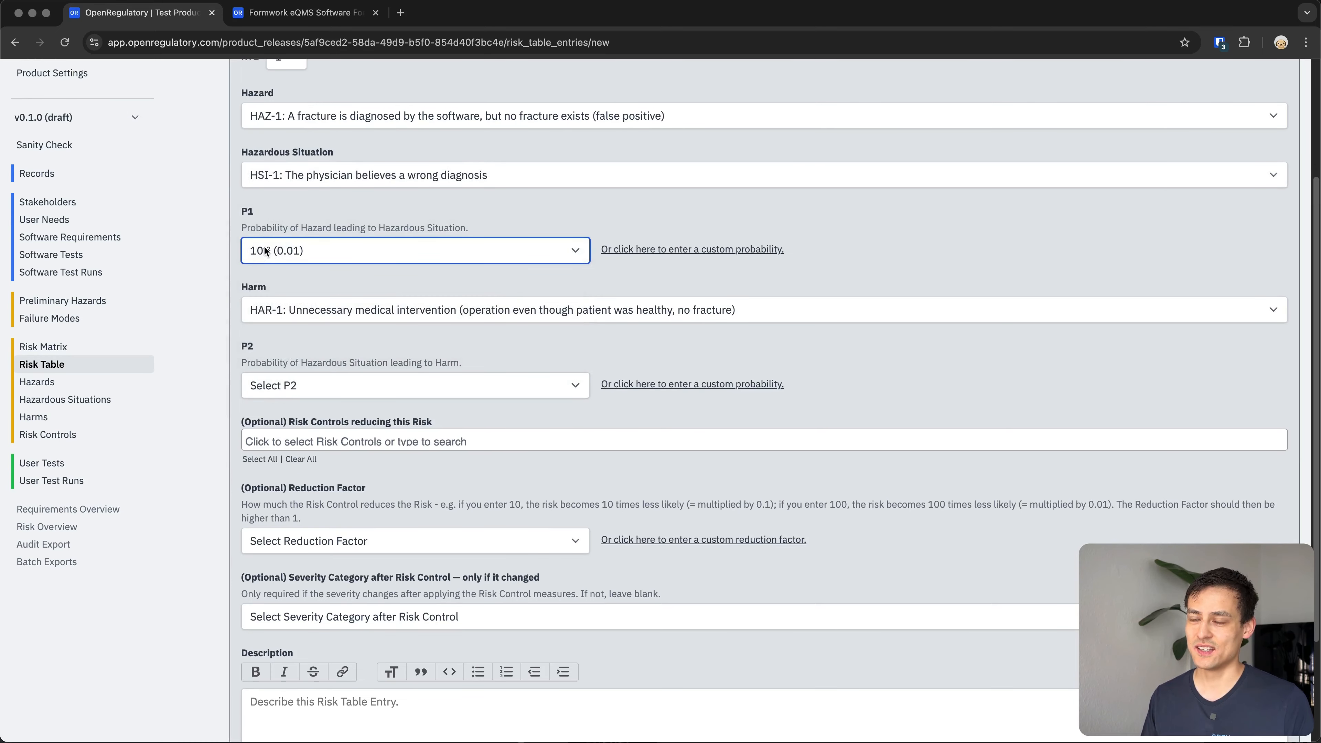
{"action": "scroll", "coordinate": [291, 274], "scroll_direction": "down", "scroll_amount": 1}
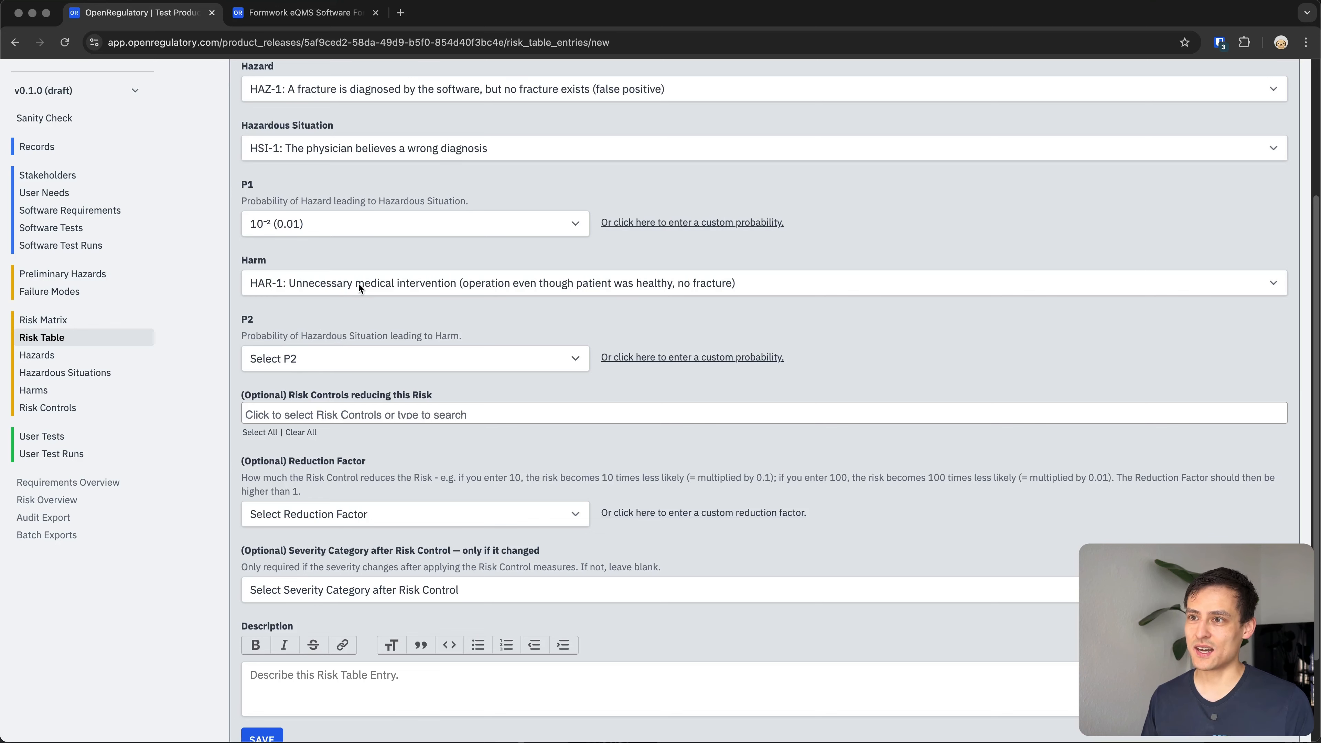
Set the P2 probability to 1.0 and save the risk table entry.
{"action": "left_click", "coordinate": [364, 368]}
{"action": "left_click", "coordinate": [352, 380]}
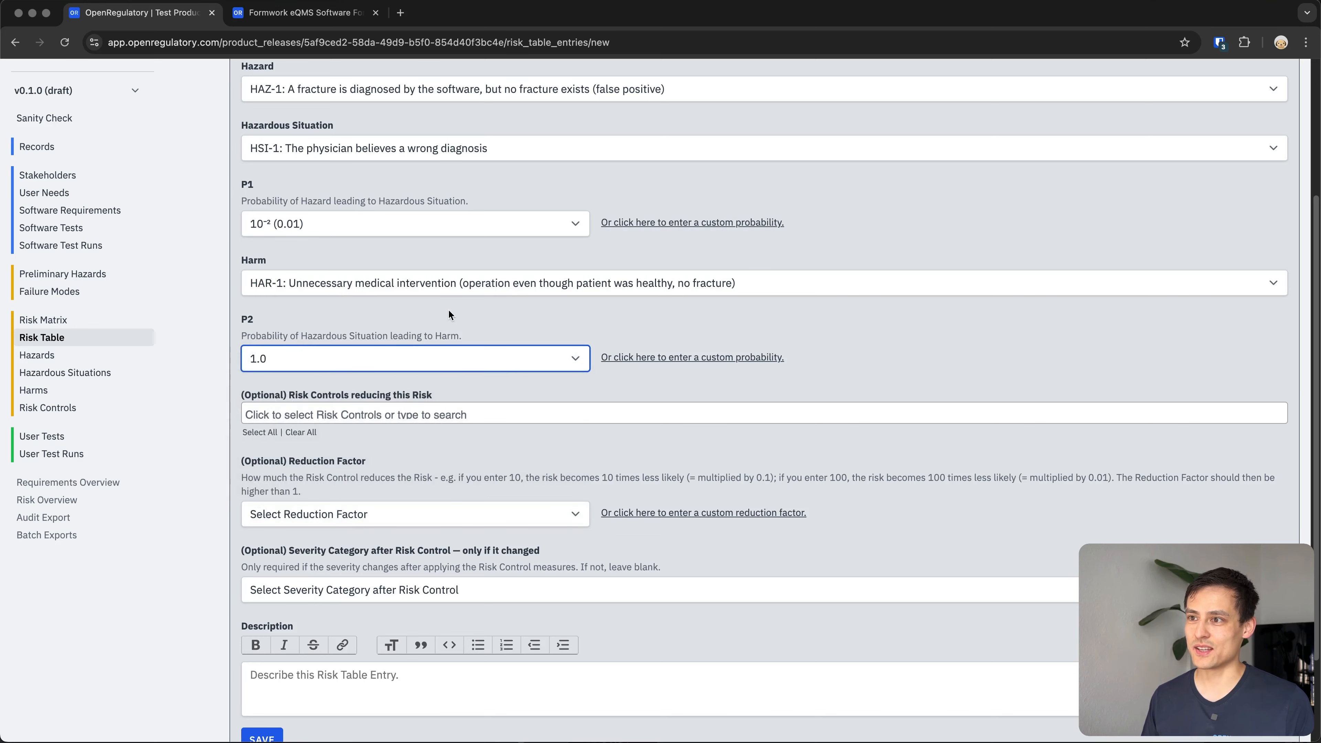
{"action": "scroll", "coordinate": [391, 299], "scroll_direction": "down", "scroll_amount": 1}
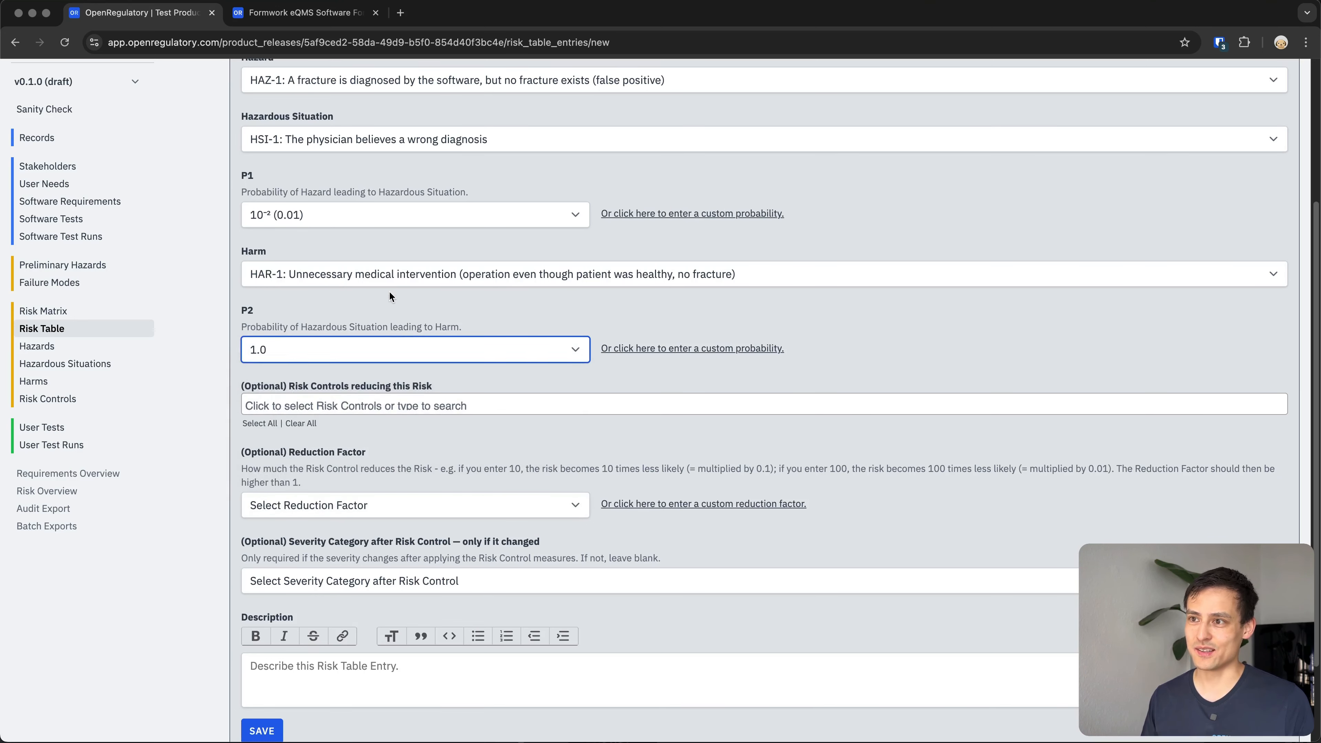
{"action": "left_click", "coordinate": [297, 302]}
{"action": "scroll", "coordinate": [268, 346], "scroll_direction": "down", "scroll_amount": 3}
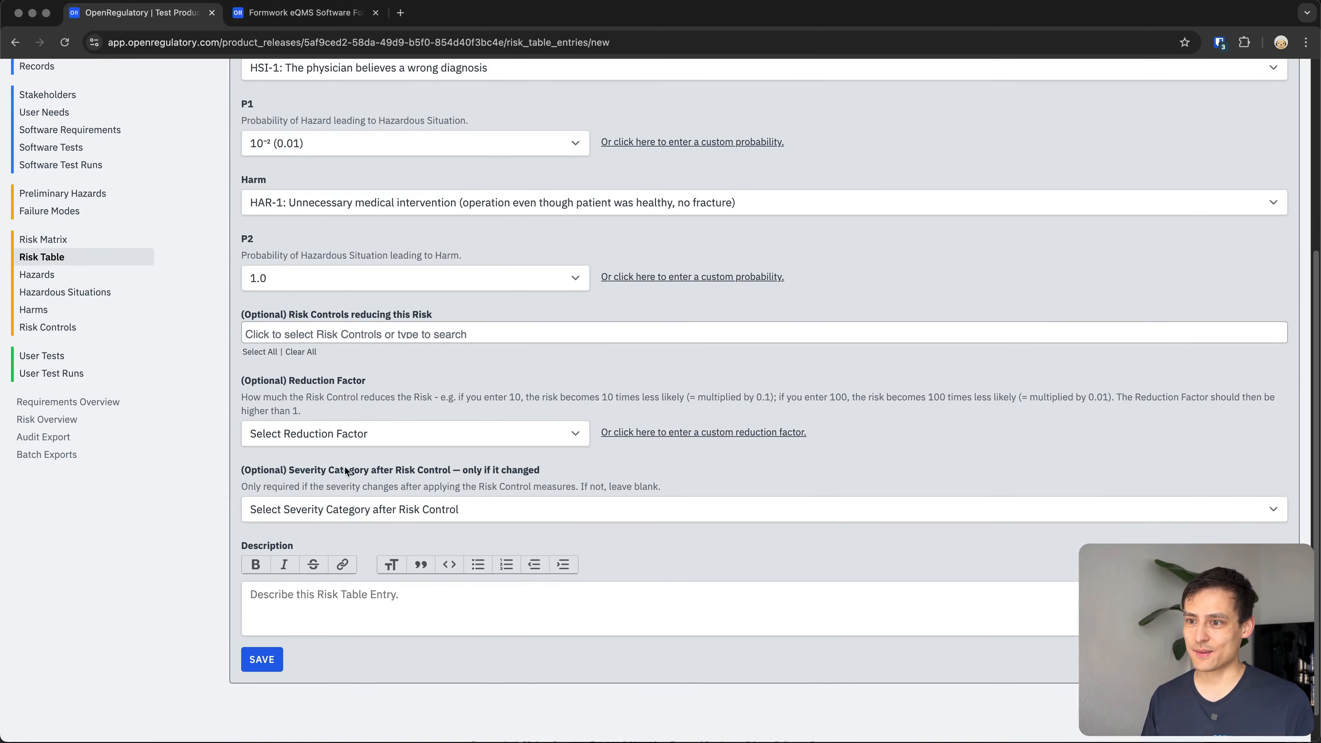
{"action": "left_click", "coordinate": [257, 659]}
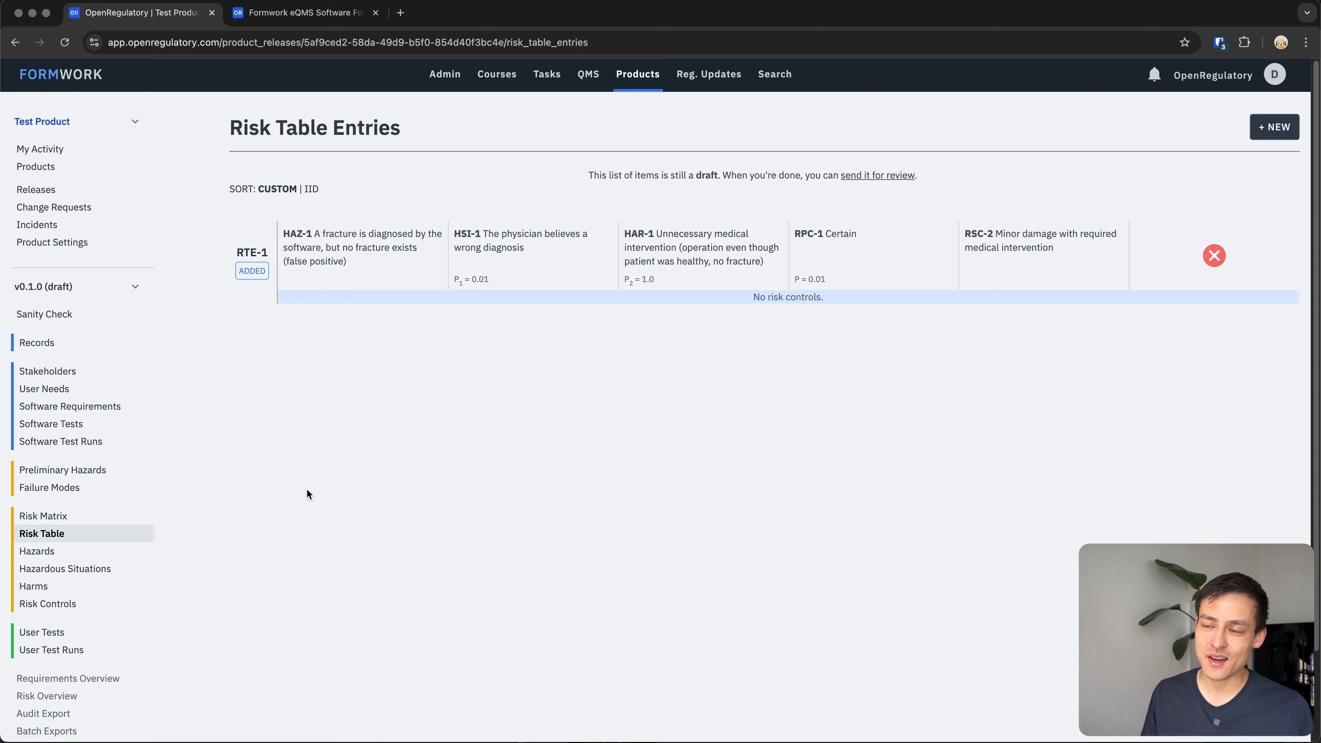
Review the hazards, hazardous situations and harms lists, the HAZ-1 hazard details, the risk matrix and the risk table.
{"action": "left_click", "coordinate": [84, 551]}
{"action": "left_click", "coordinate": [65, 569]}
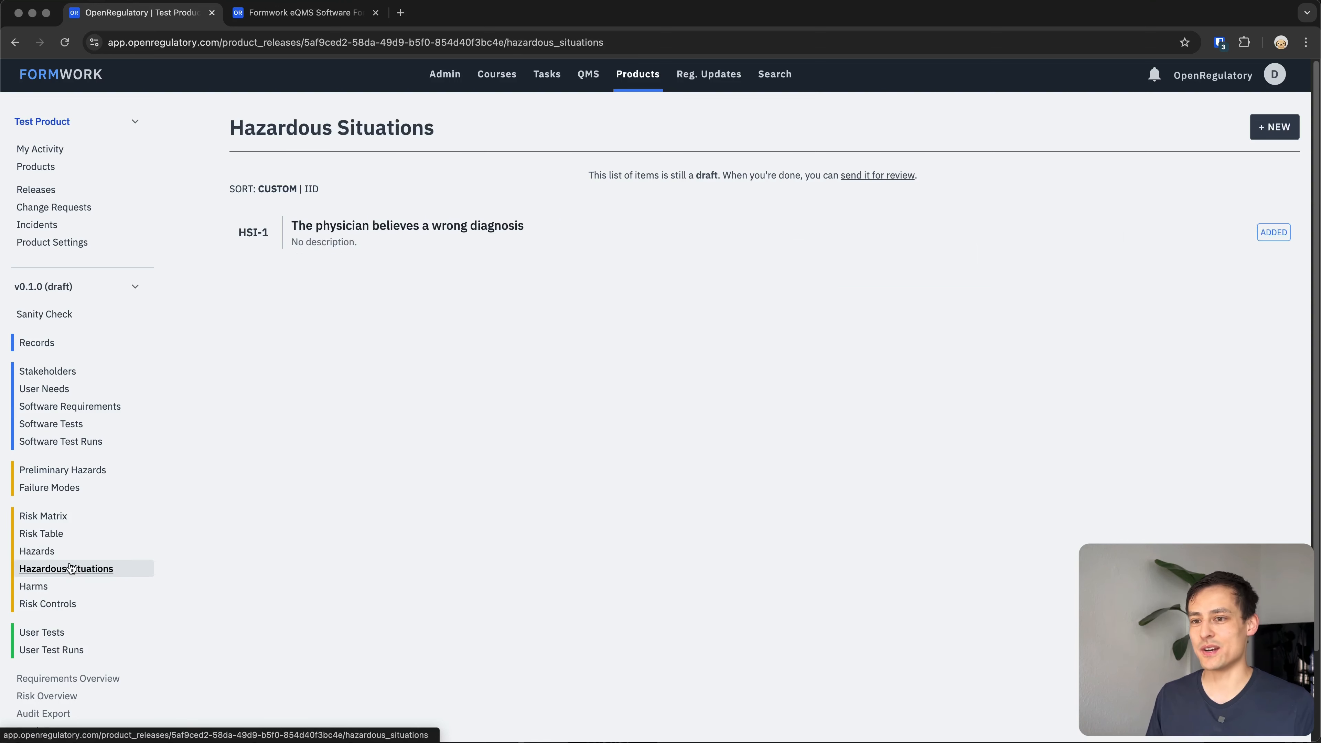
{"action": "left_click", "coordinate": [50, 588]}
{"action": "left_click", "coordinate": [78, 553]}
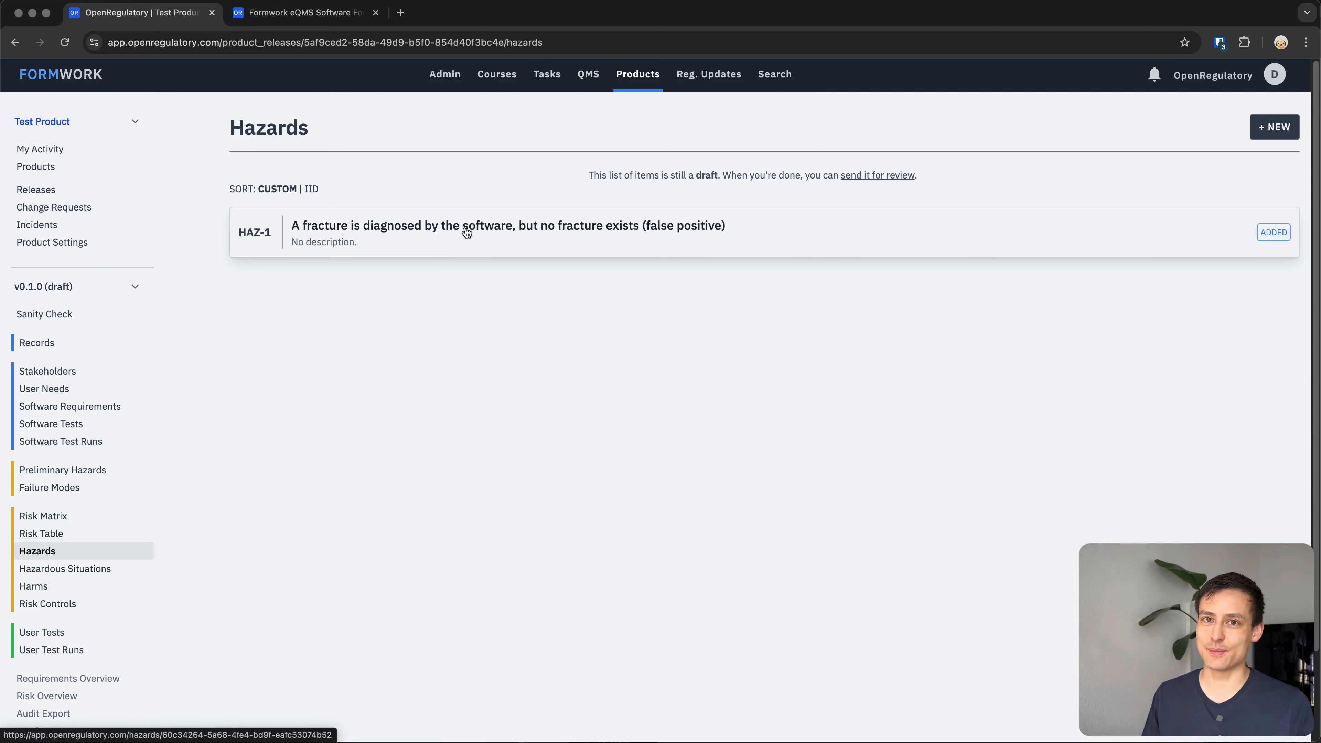
{"action": "left_click", "coordinate": [452, 237]}
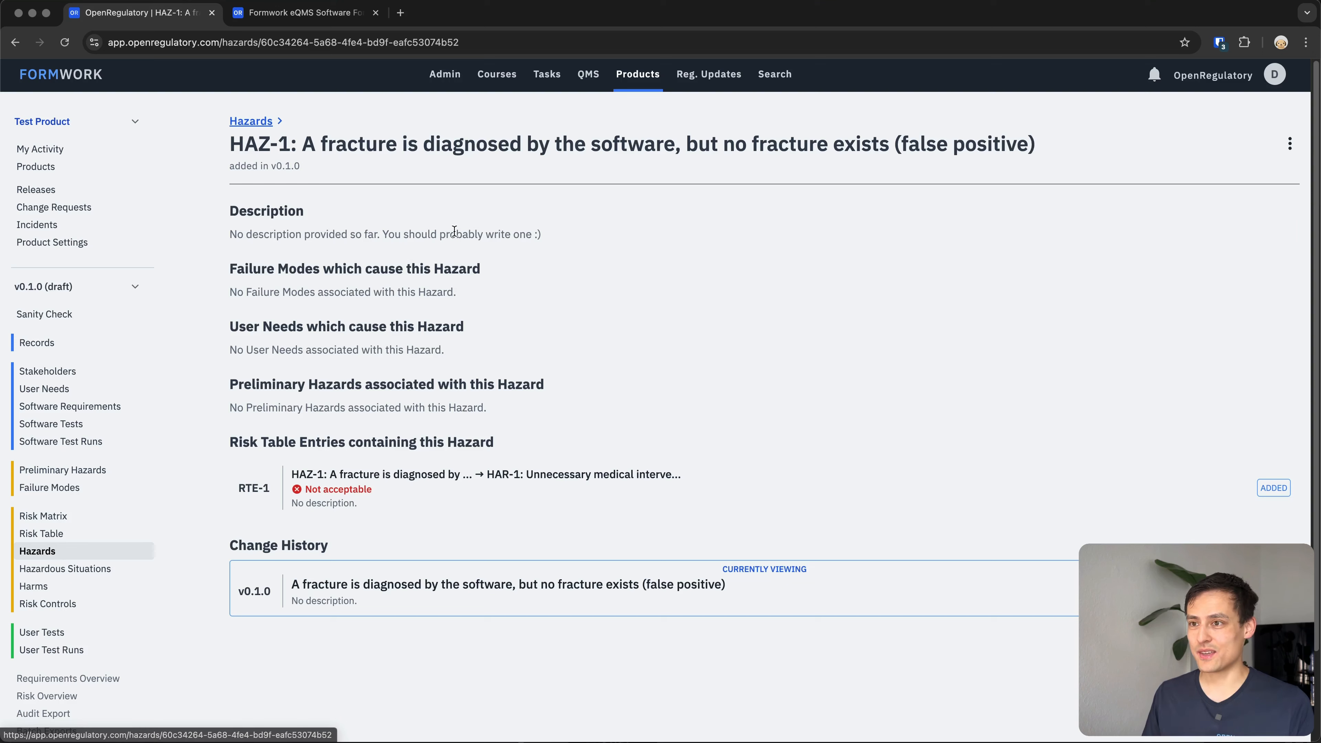
{"action": "left_click", "coordinate": [1289, 147]}
{"action": "left_click", "coordinate": [1253, 170]}
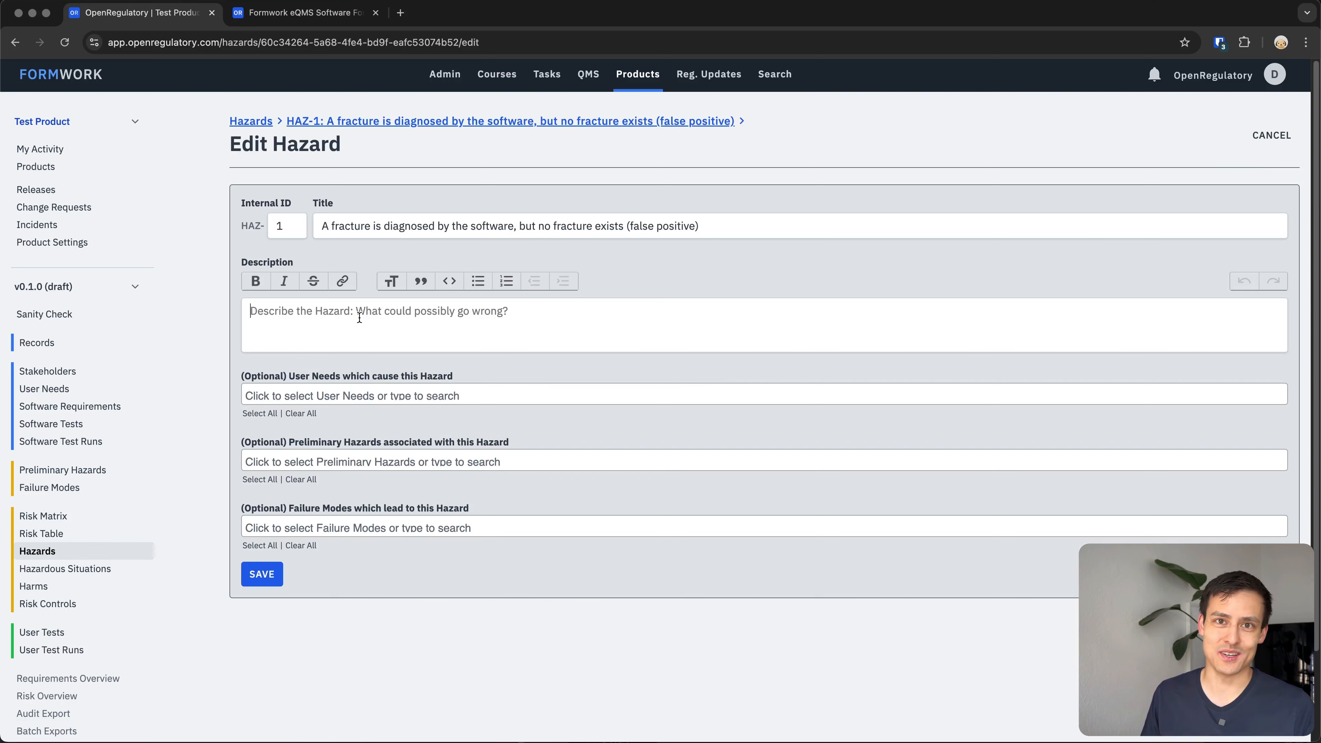
{"action": "key", "text": "super+["}
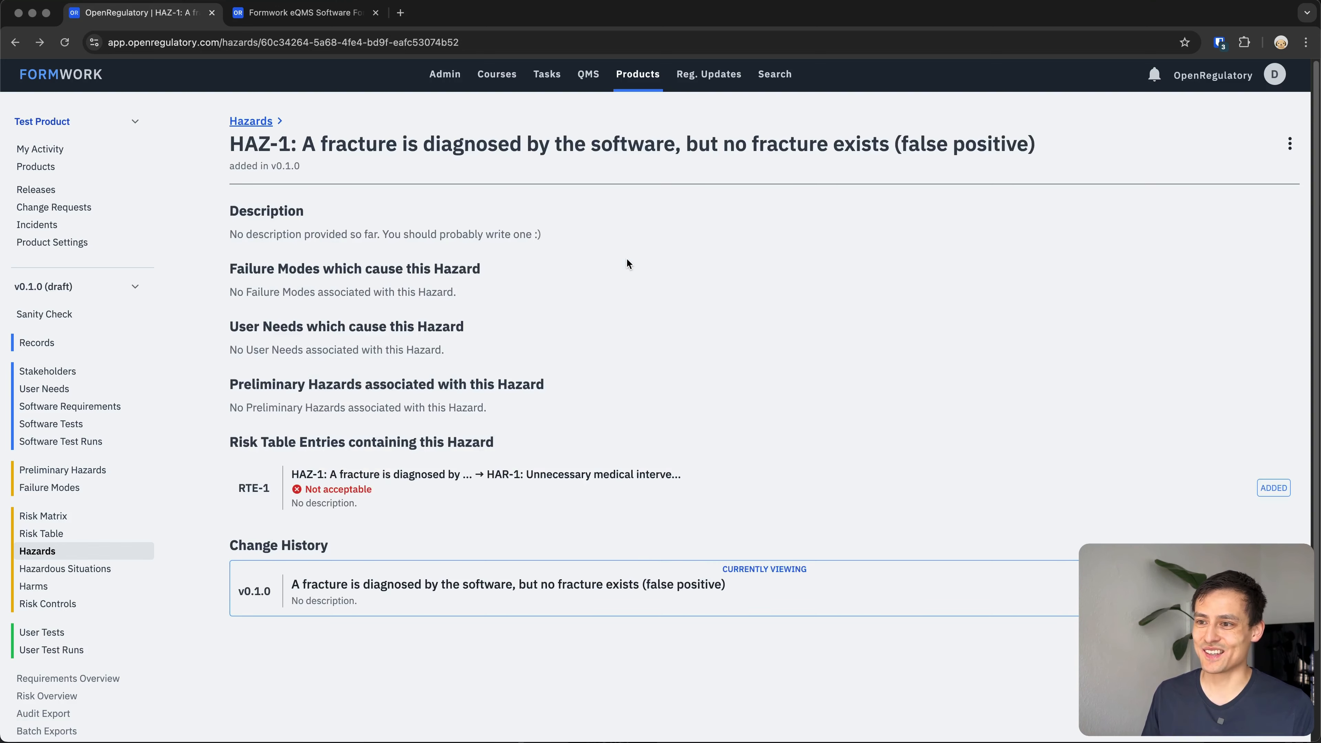
{"action": "key", "text": "super+["}
{"action": "left_click", "coordinate": [43, 522]}
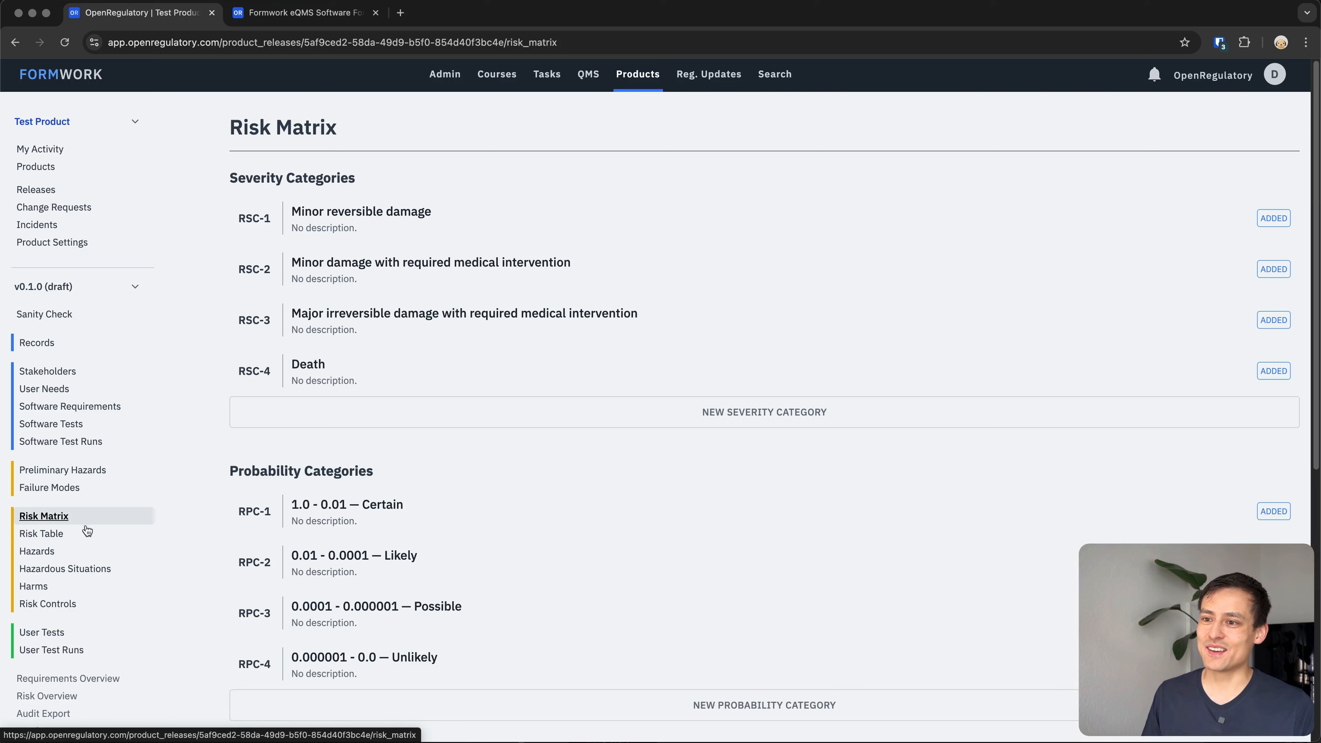
{"action": "left_click", "coordinate": [50, 533]}
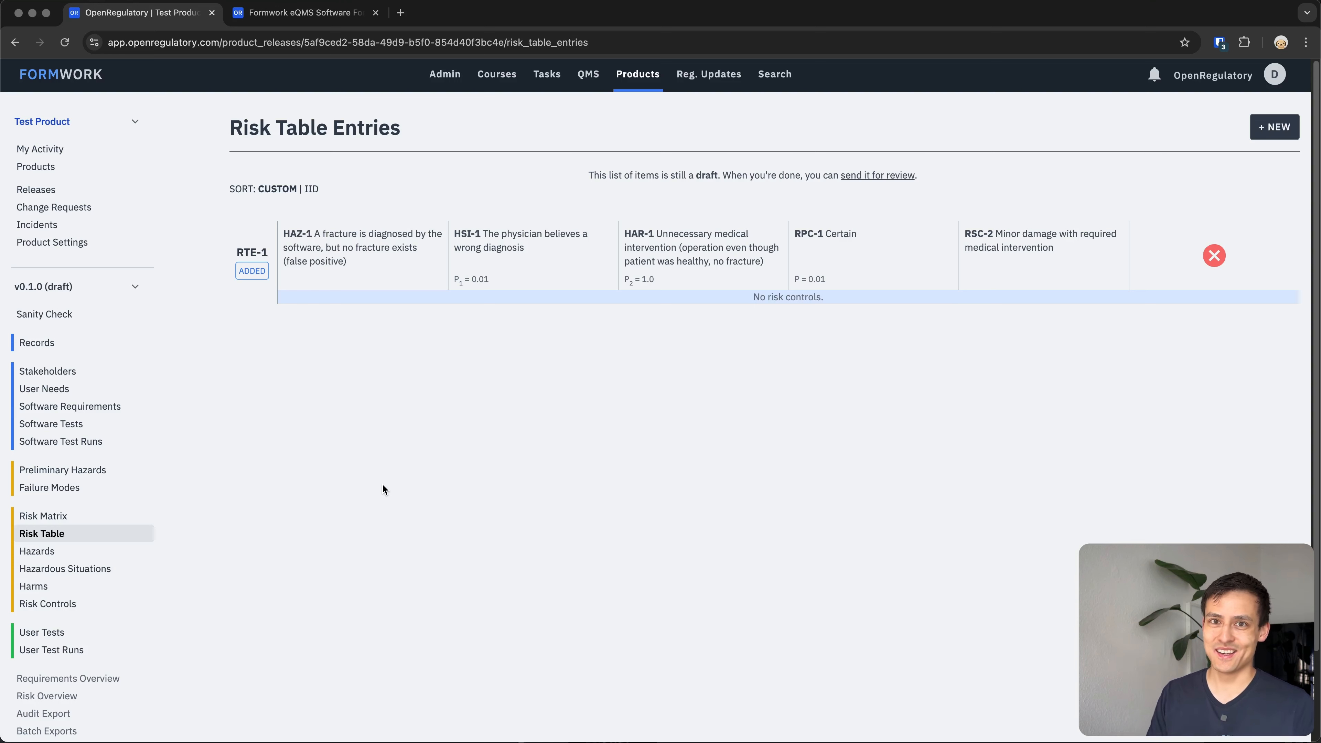
Start a new product and name it 'Test Product With AI'.
{"action": "left_click", "coordinate": [639, 78]}
{"action": "left_click", "coordinate": [91, 116]}
{"action": "left_click", "coordinate": [97, 64]}
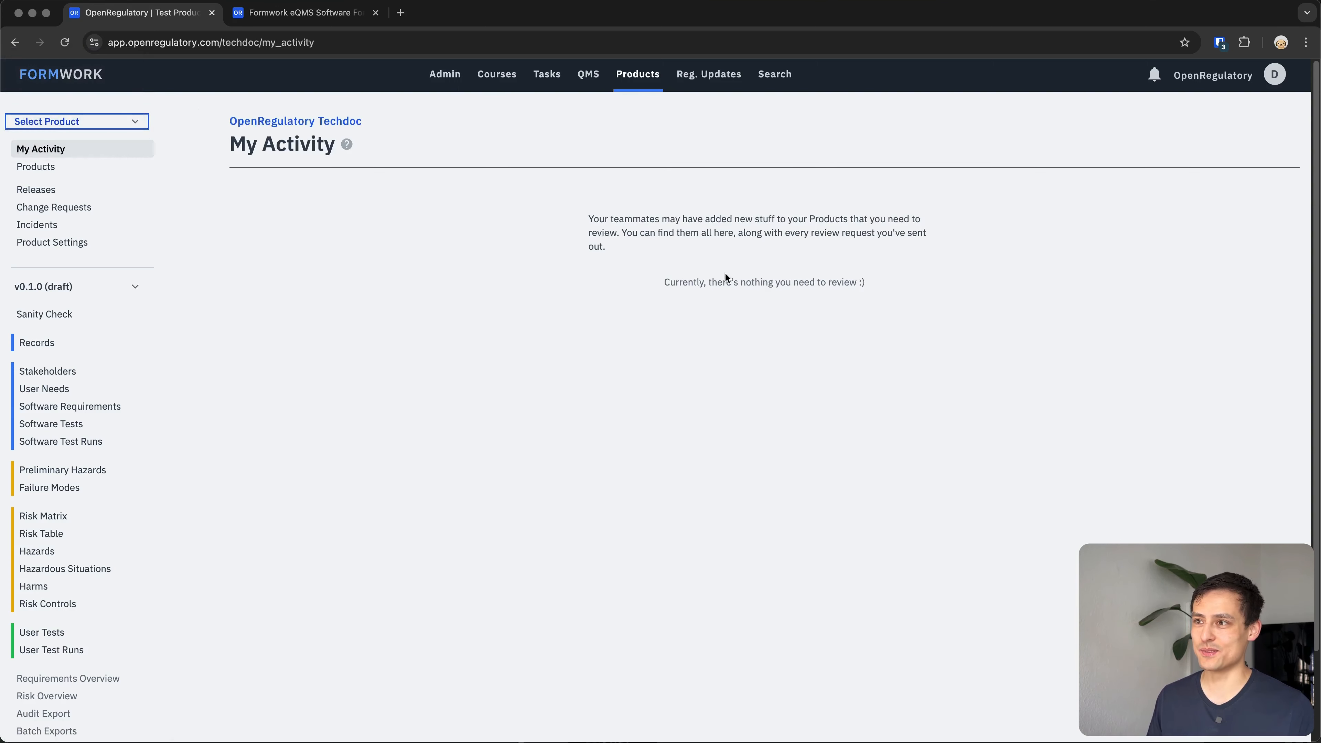
{"action": "left_click", "coordinate": [1262, 126]}
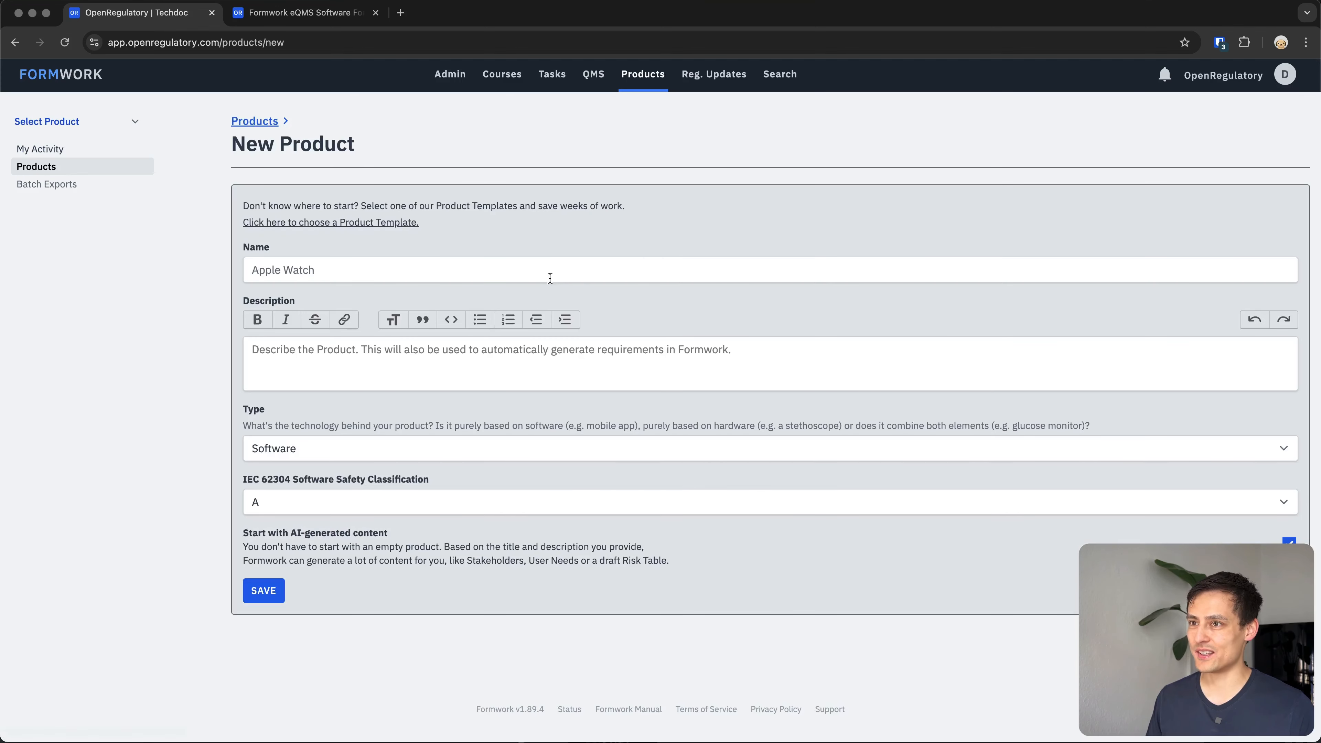
{"action": "type", "text": "Test Oridyc"}
{"action": "key", "text": "alt+BackSpace"}
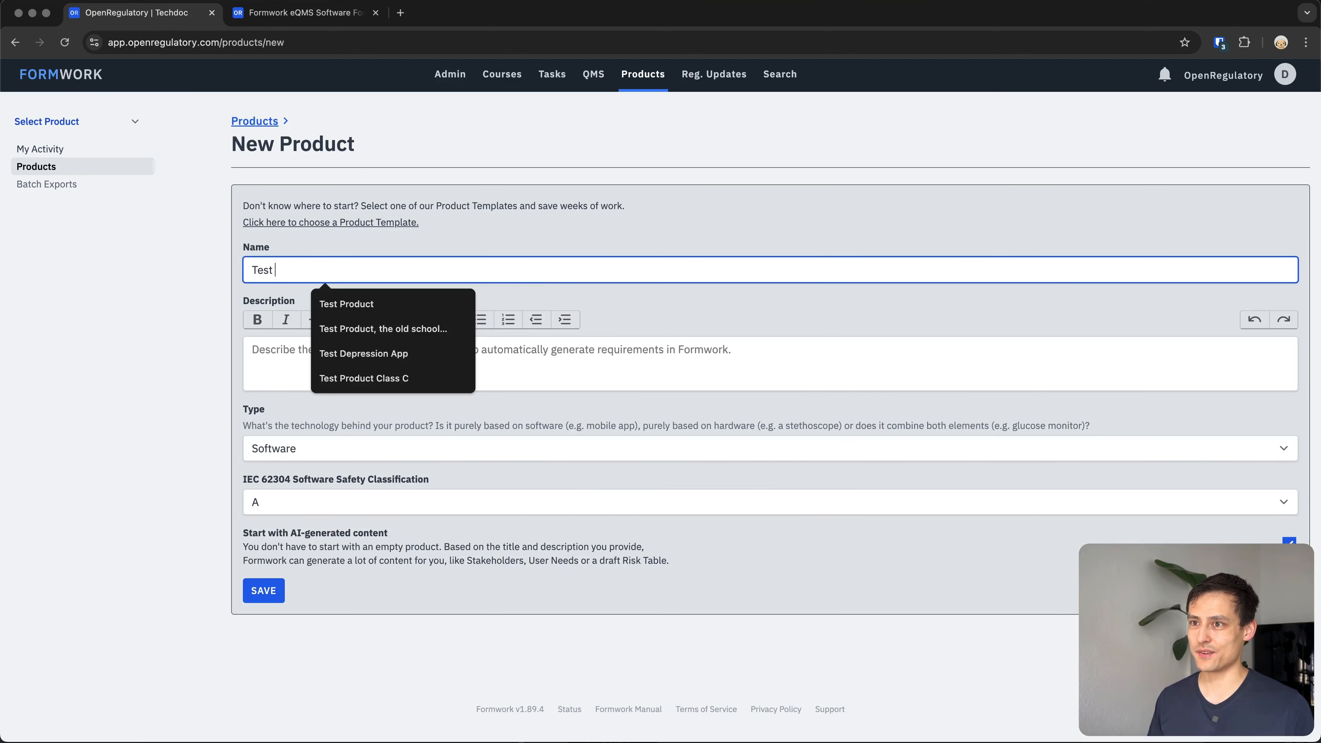
{"action": "type", "text": "Product With AI"}
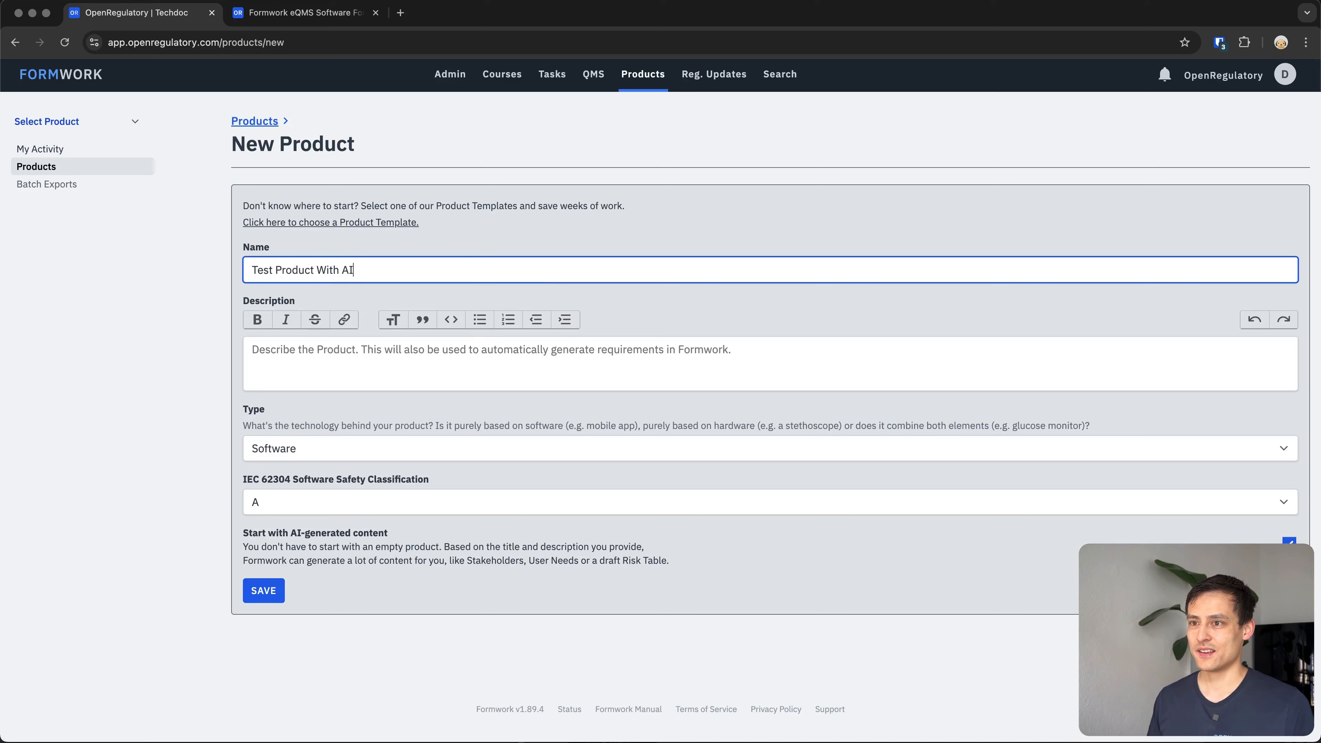
Enter the product description 'A Radiology AI software which looks at x-ray images and detects leg fractures'.
{"action": "left_click", "coordinate": [480, 352]}
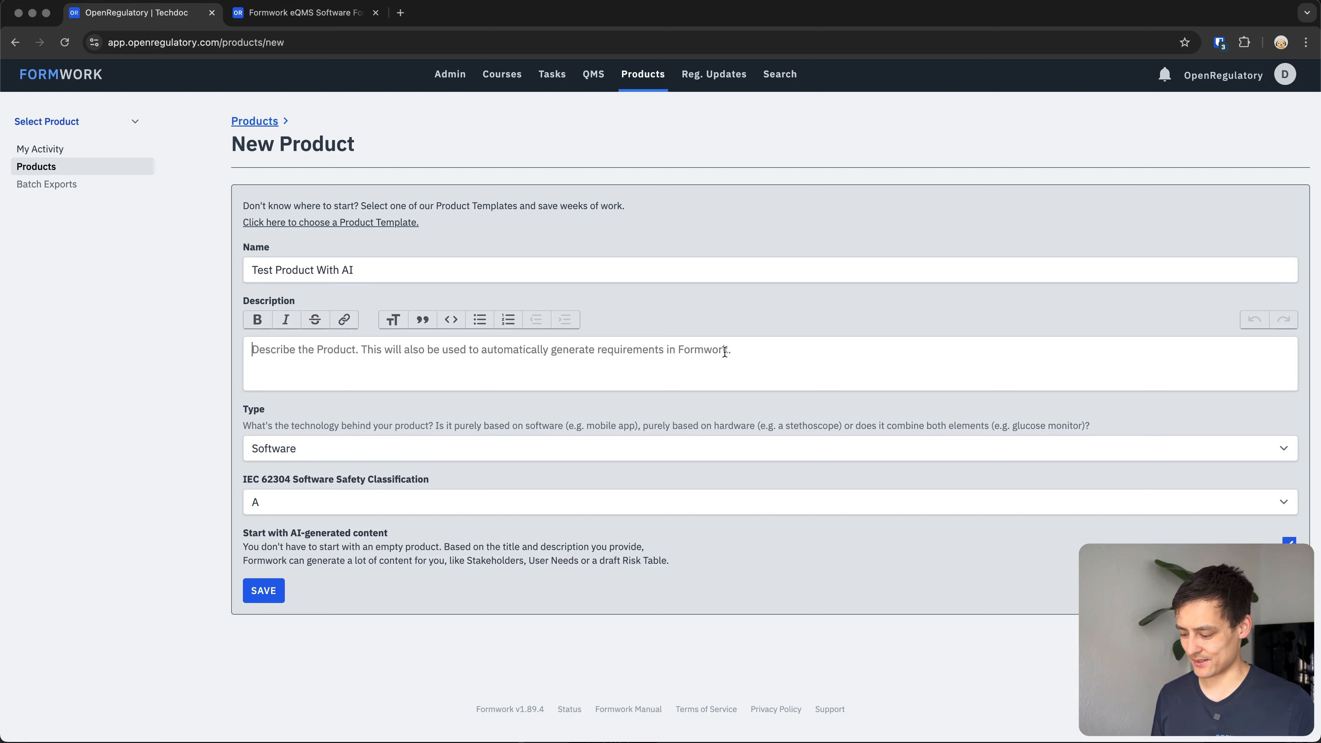
{"action": "type", "text": "A radio"}
{"action": "key", "text": "BackSpace"}
{"action": "key", "text": "BackSpace"}
{"action": "key", "text": "BackSpace"}
{"action": "key", "text": "BackSpace"}
{"action": "key", "text": "BackSpace"}
{"action": "type", "text": "Radio"}
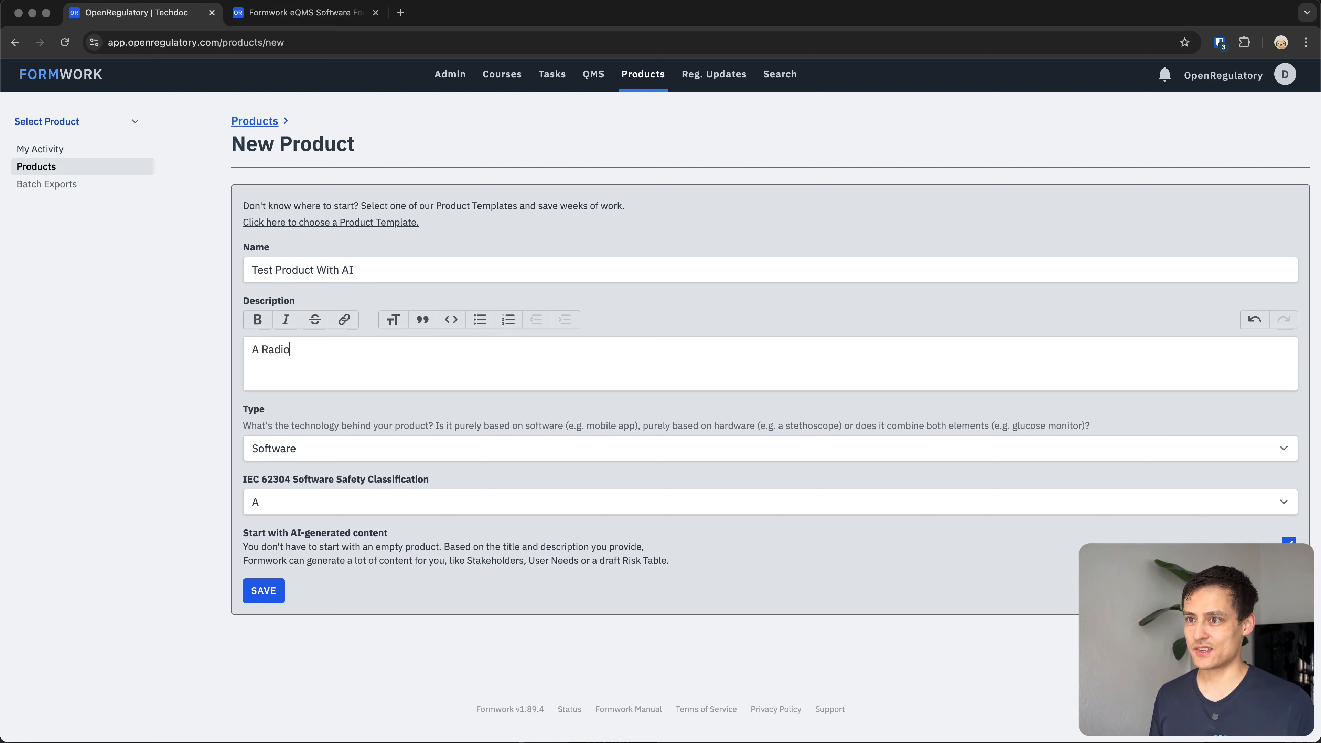
{"action": "type", "text": "logy AI soaftware"}
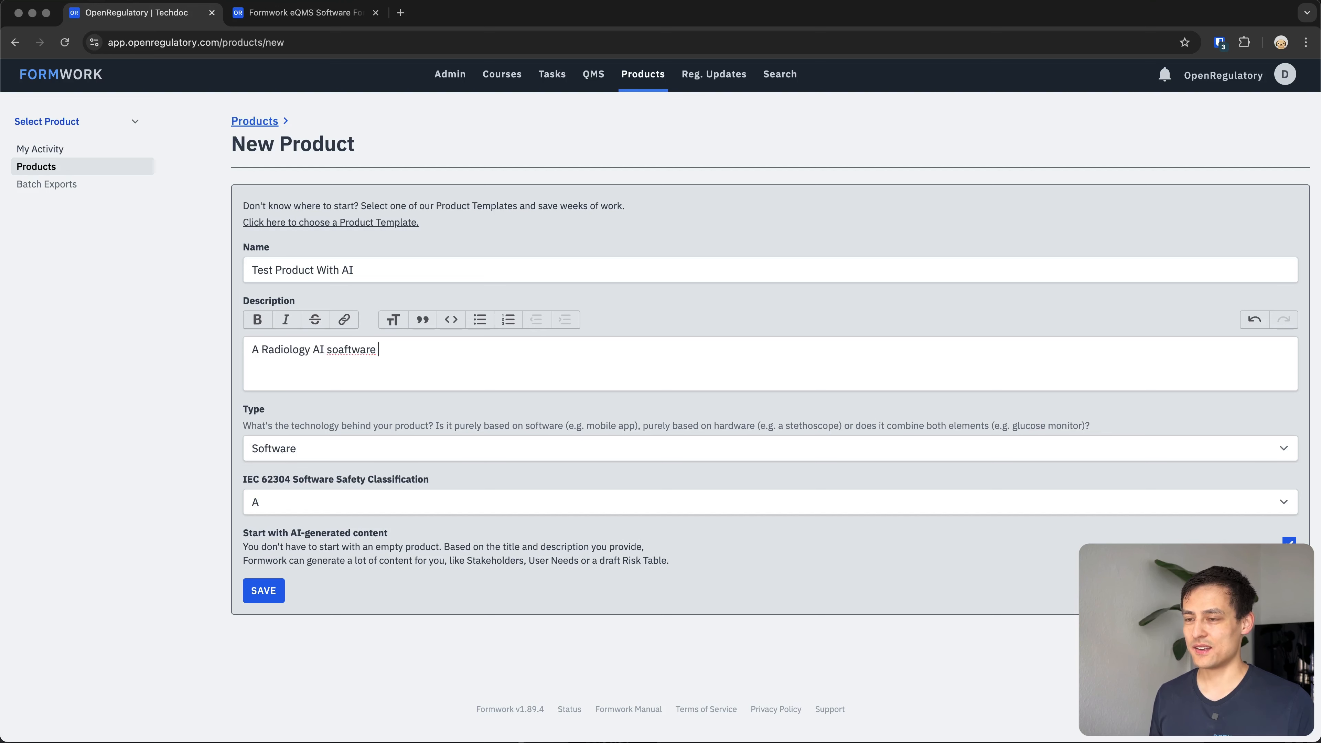
{"action": "key", "text": "alt+BackSpace"}
{"action": "type", "text": "software which"}
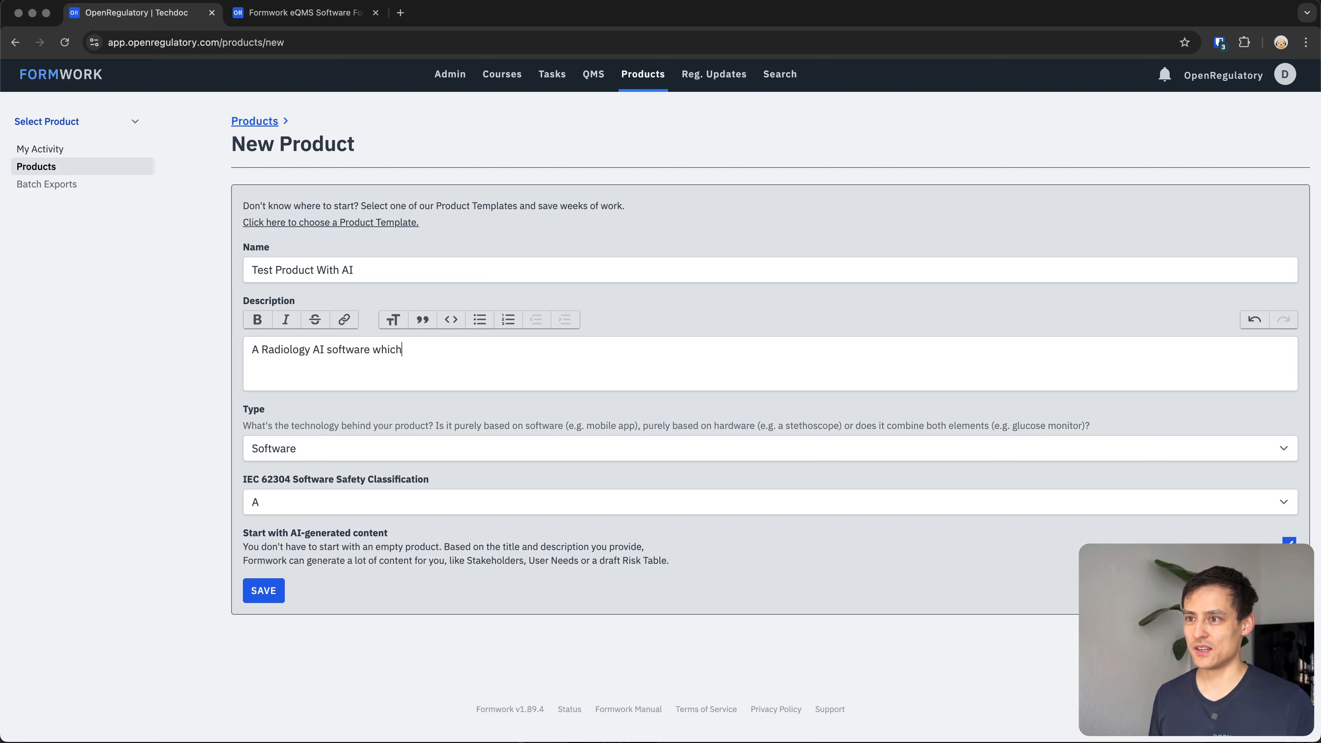
{"action": "type", "text": " looks at e-ray image"}
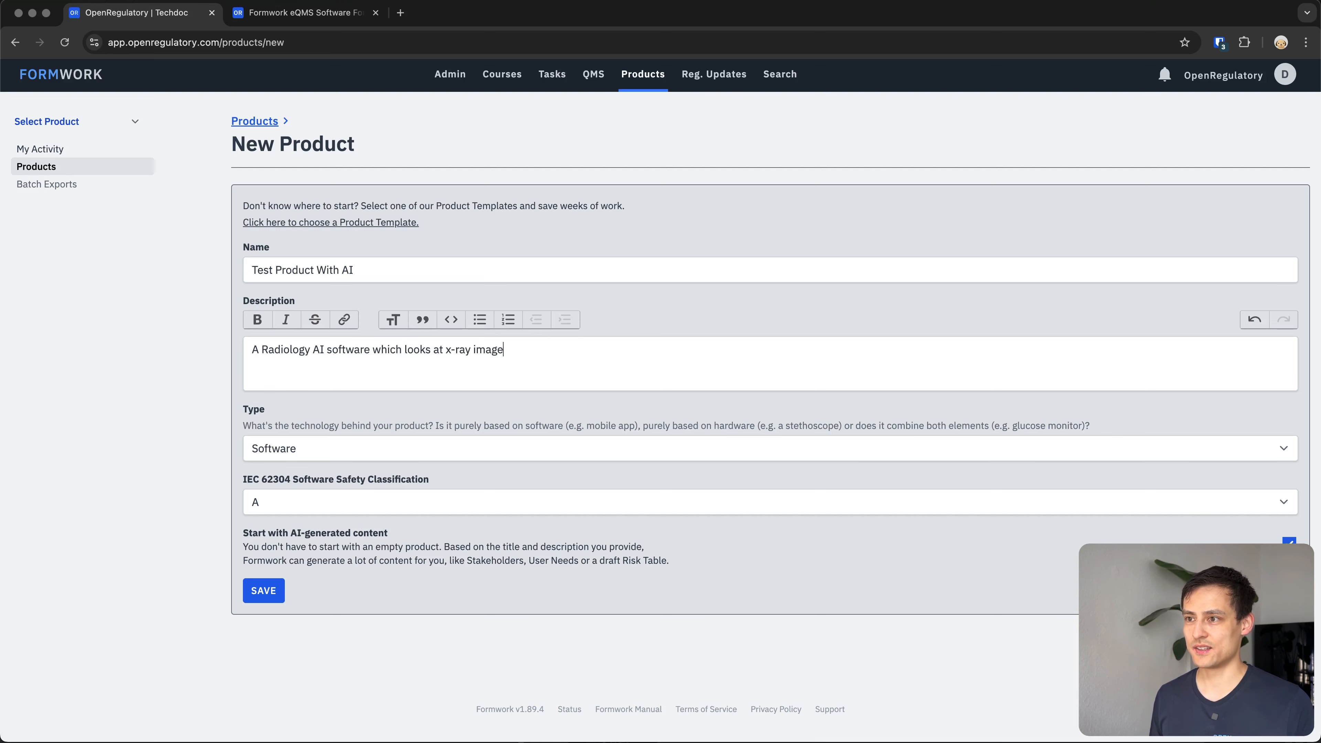
{"action": "type", "text": "s to detect leg fractures"}
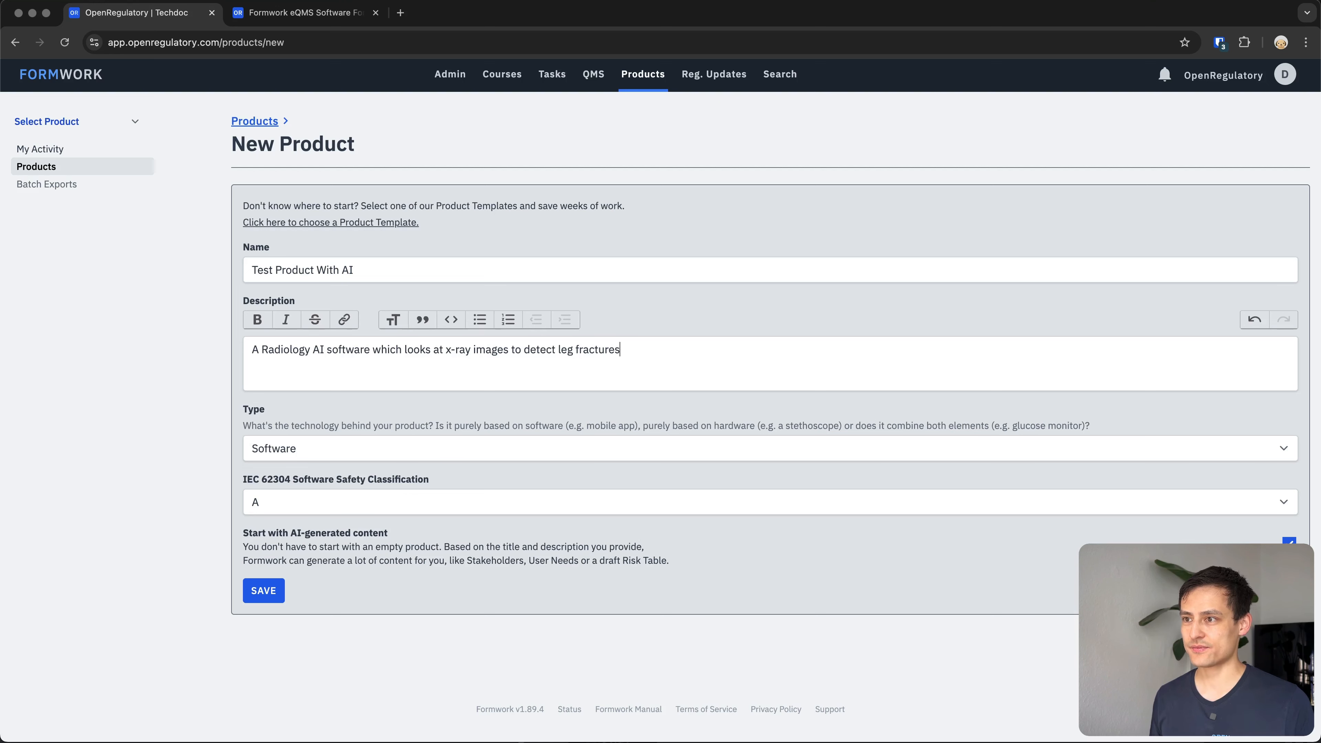
{"action": "key", "text": "BackSpace"}
{"action": "key", "text": "BackSpace"}
{"action": "key", "text": "BackSpace"}
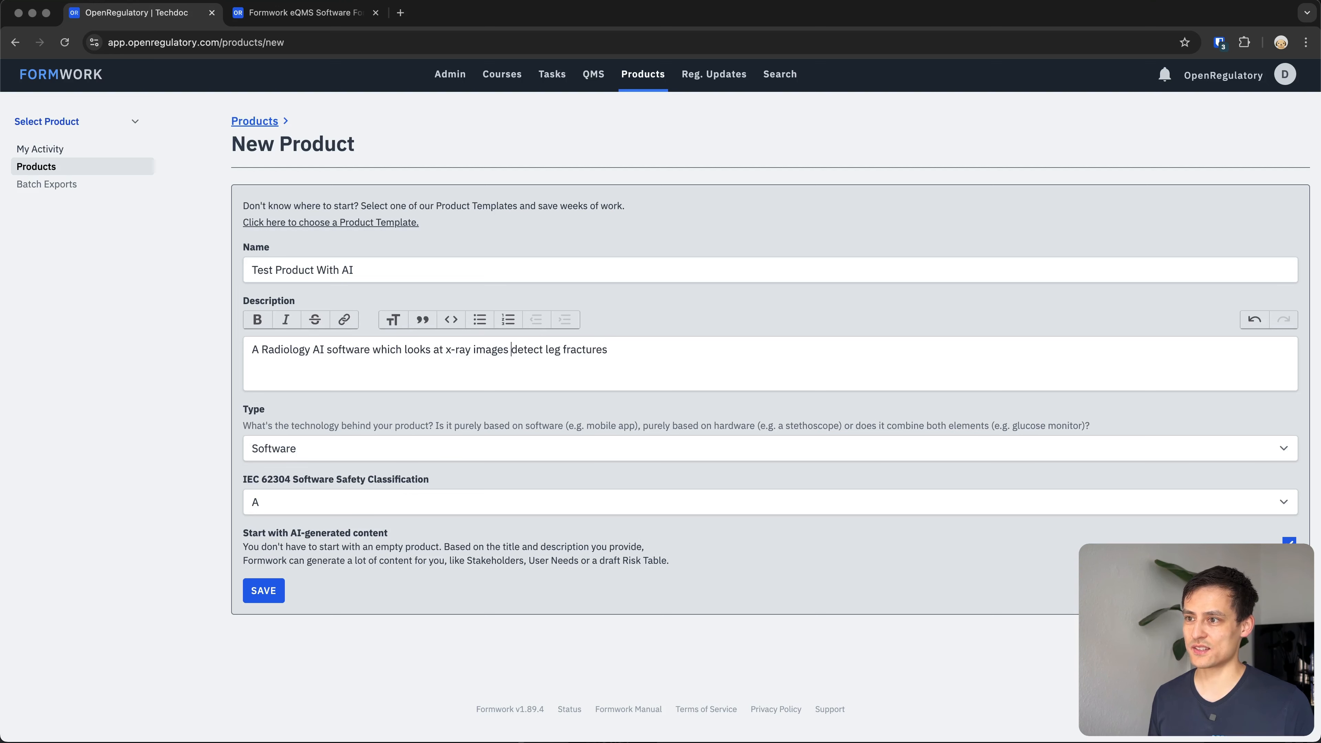
{"action": "type", "text": "and"}
{"action": "key", "text": "Right"}
{"action": "key", "text": "Right"}
{"action": "key", "text": "Right"}
{"action": "key", "text": "Right"}
{"action": "key", "text": "Right"}
{"action": "key", "text": "Right"}
{"action": "type", "text": "s"}
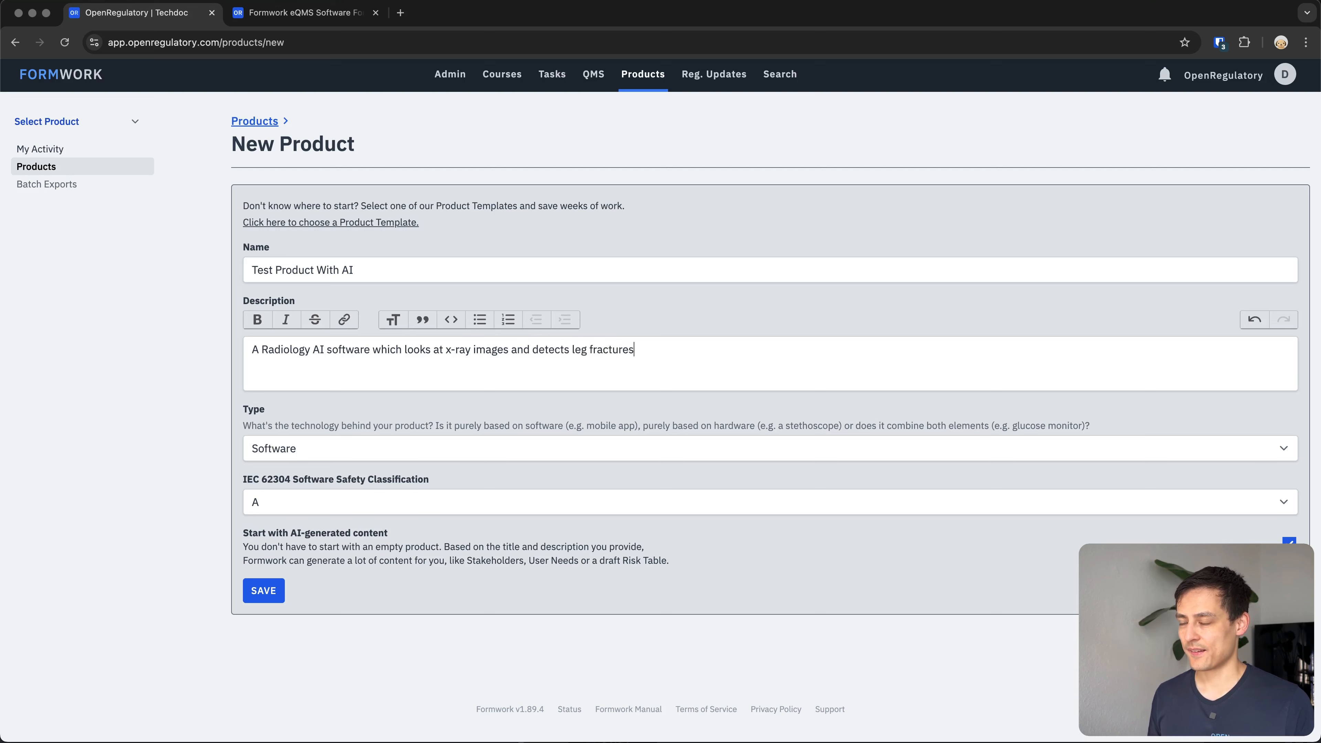
{"action": "type", "text": ". It highl"}
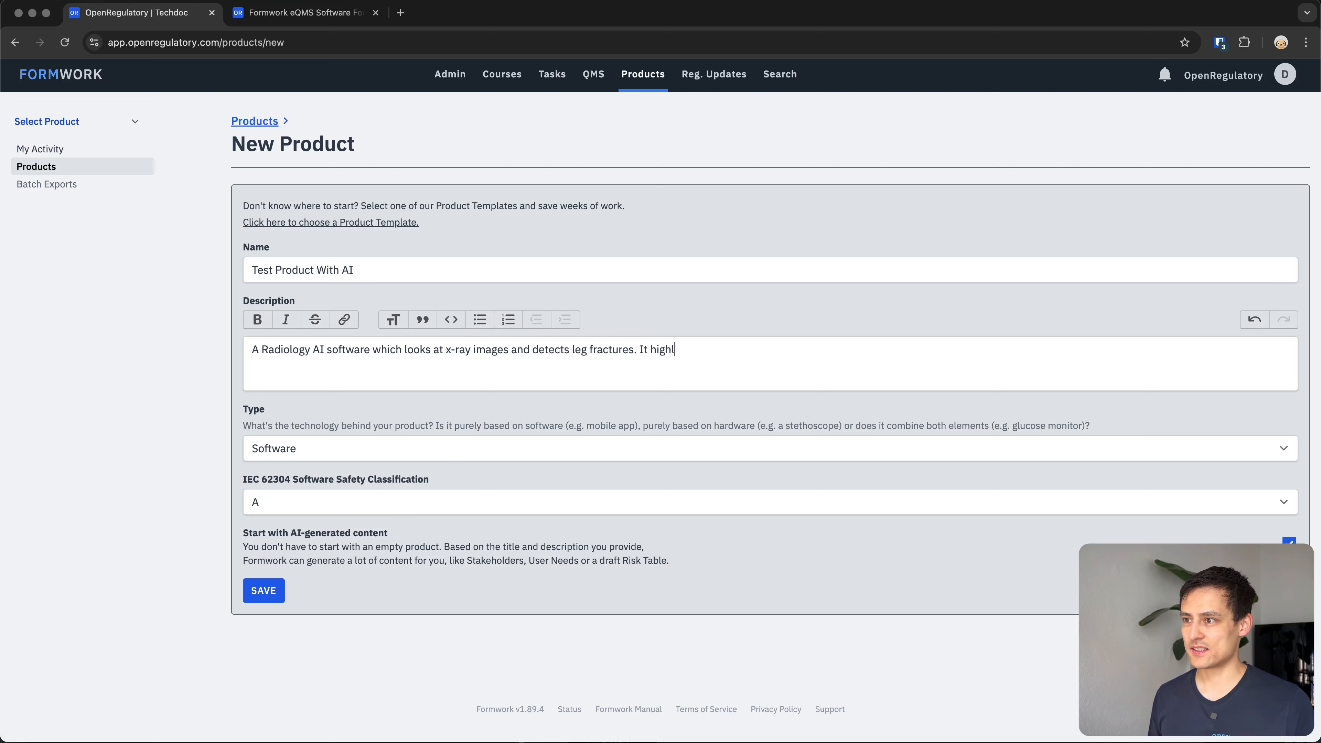
{"action": "type", "text": "ights leg f"}
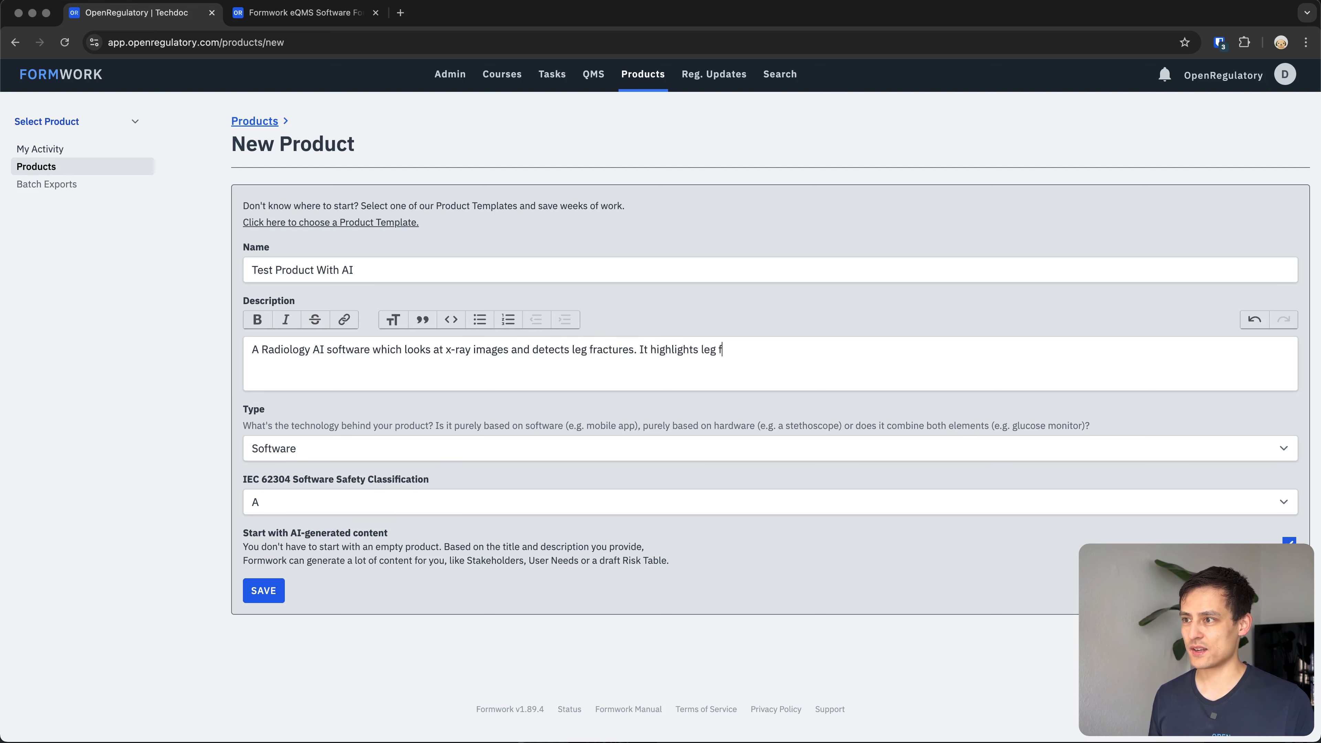
{"action": "type", "text": "ractures with a colorful overlay"}
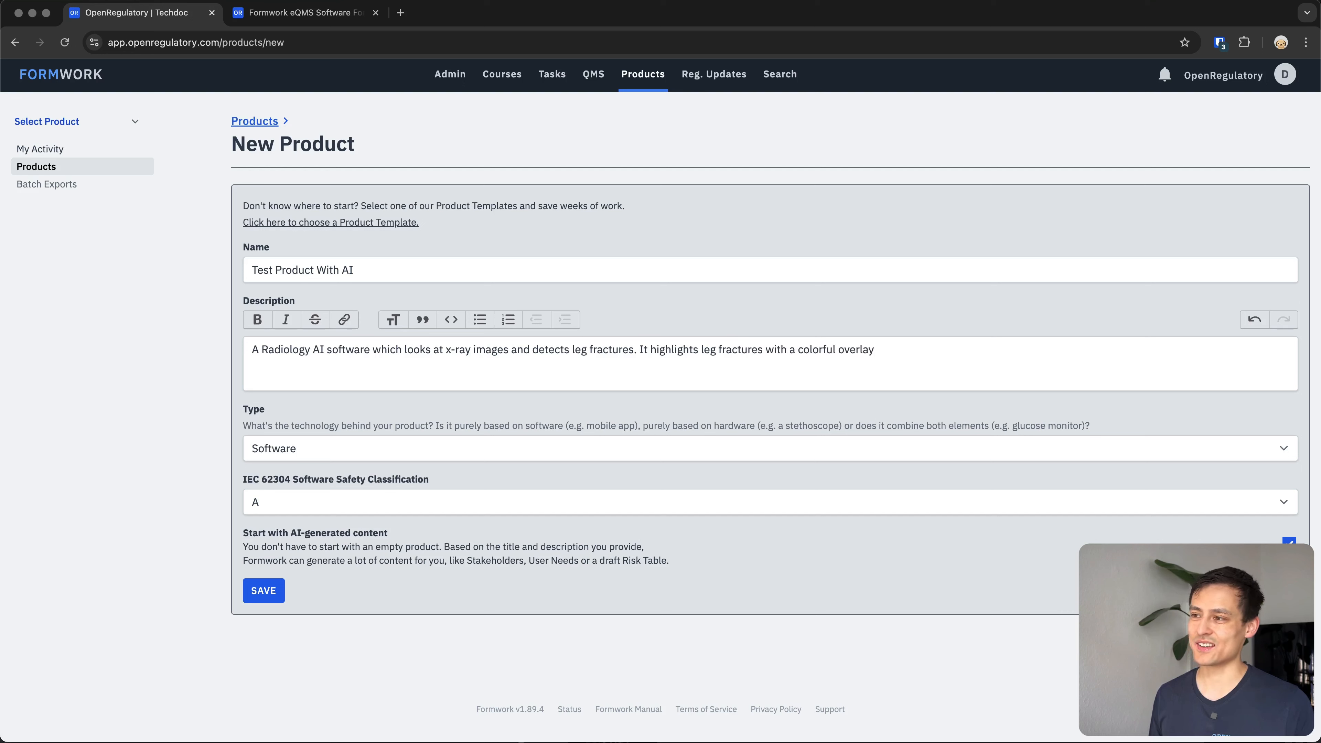
{"action": "type", "text": "."}
Set the IEC 62304 software safety classification to B and save the product with AI-generated content enabled.
{"action": "left_click", "coordinate": [338, 503]}
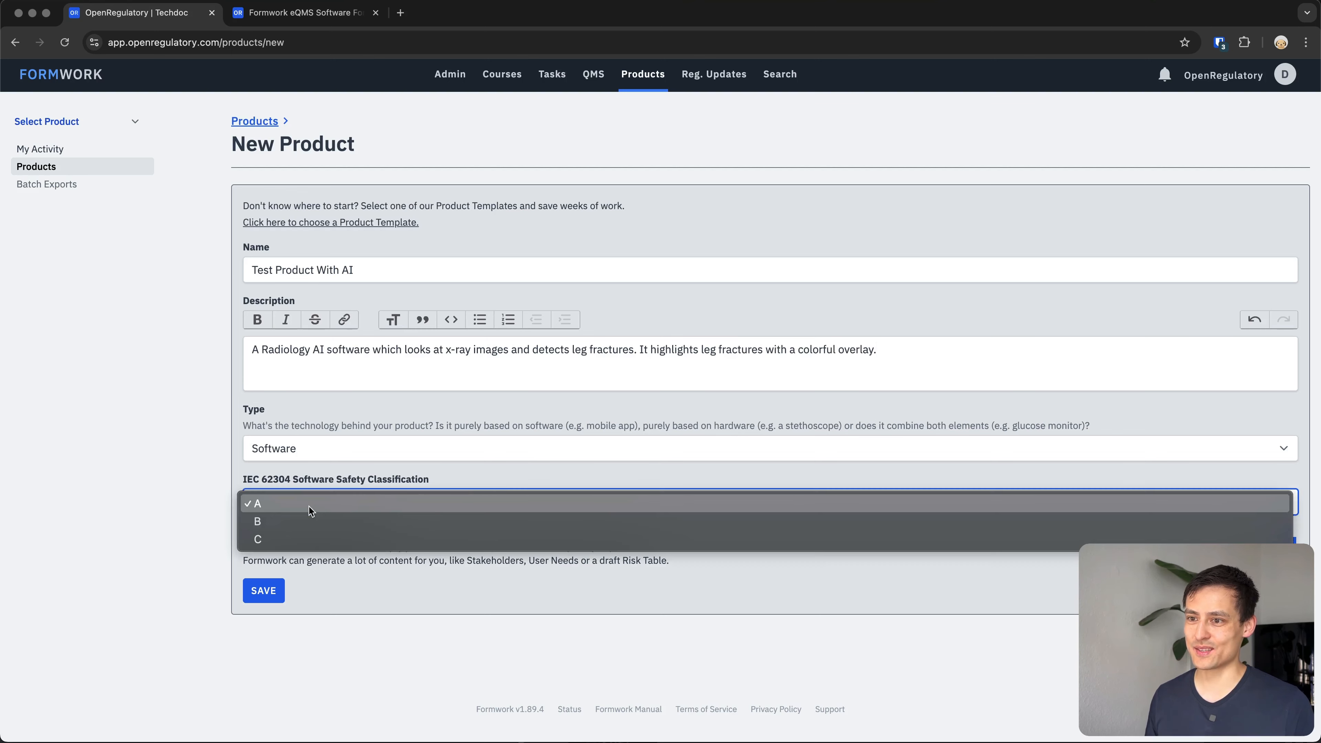
{"action": "left_click", "coordinate": [299, 521]}
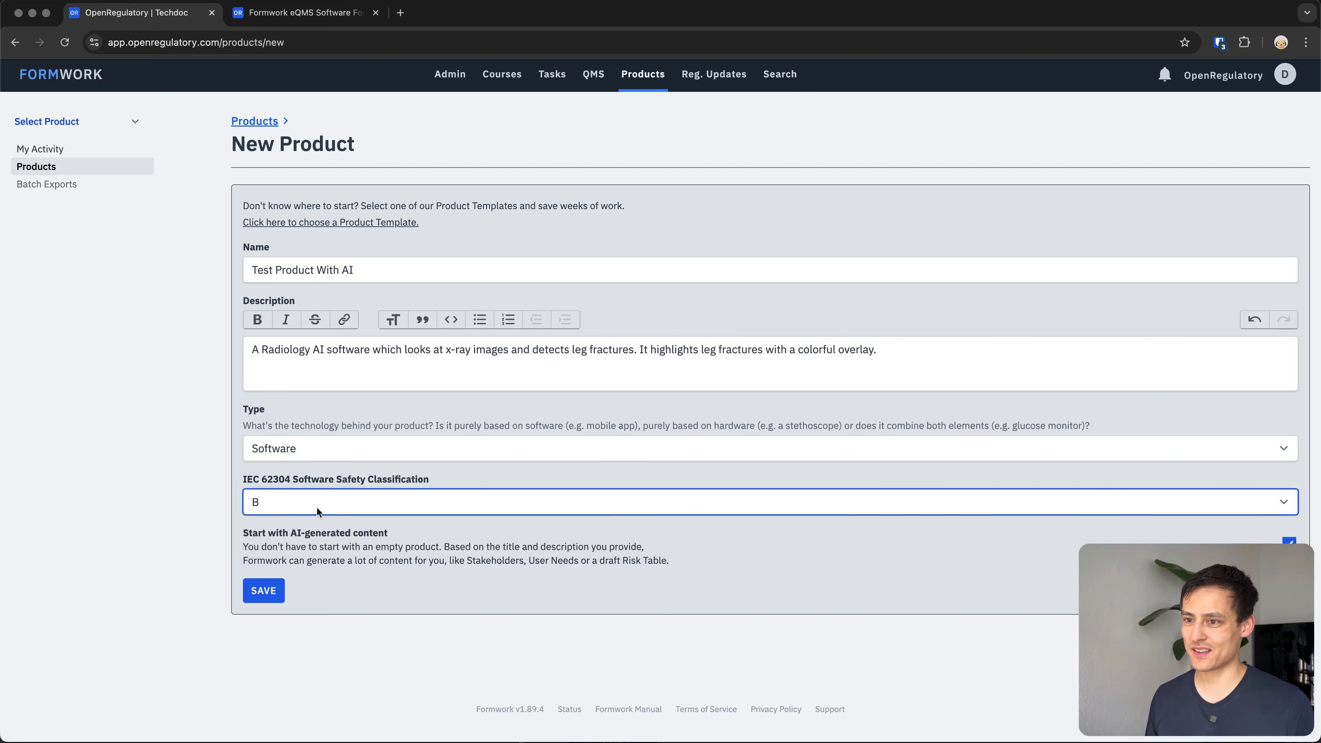
{"action": "left_click", "coordinate": [1289, 543]}
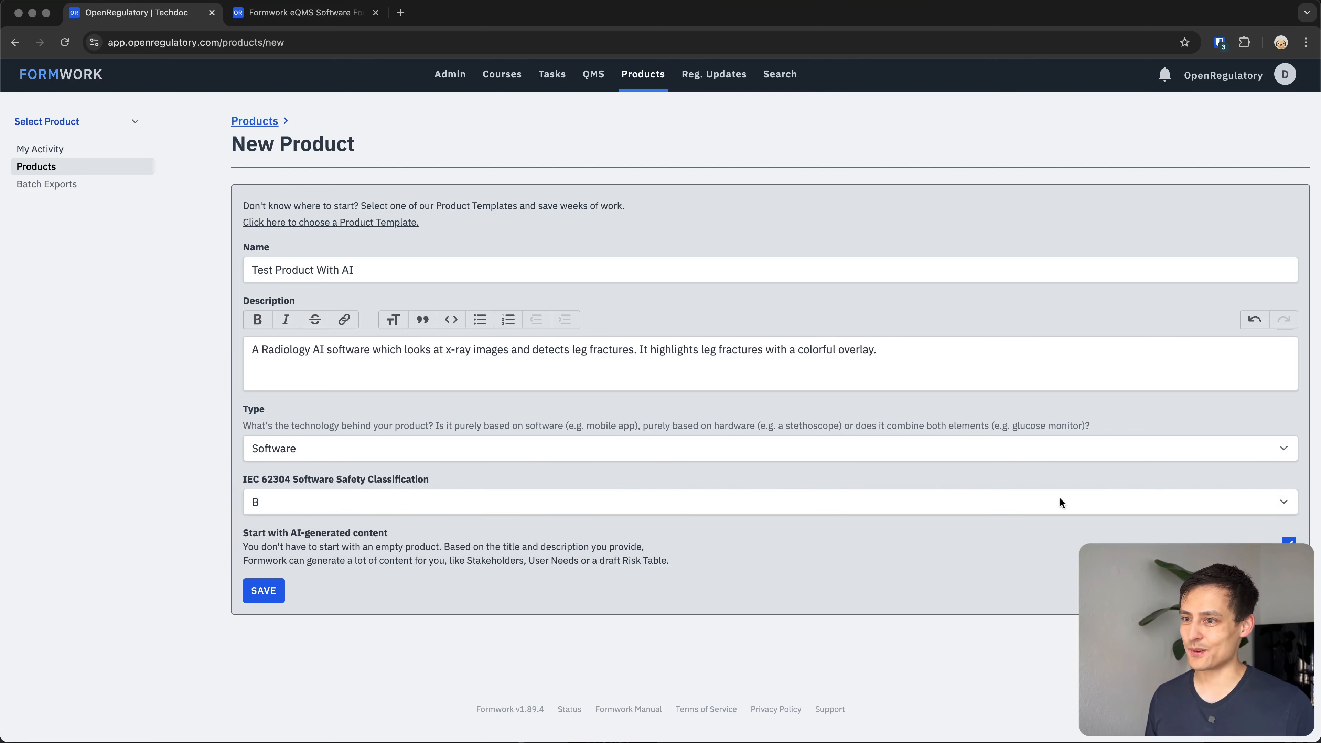
{"action": "left_click", "coordinate": [265, 592]}
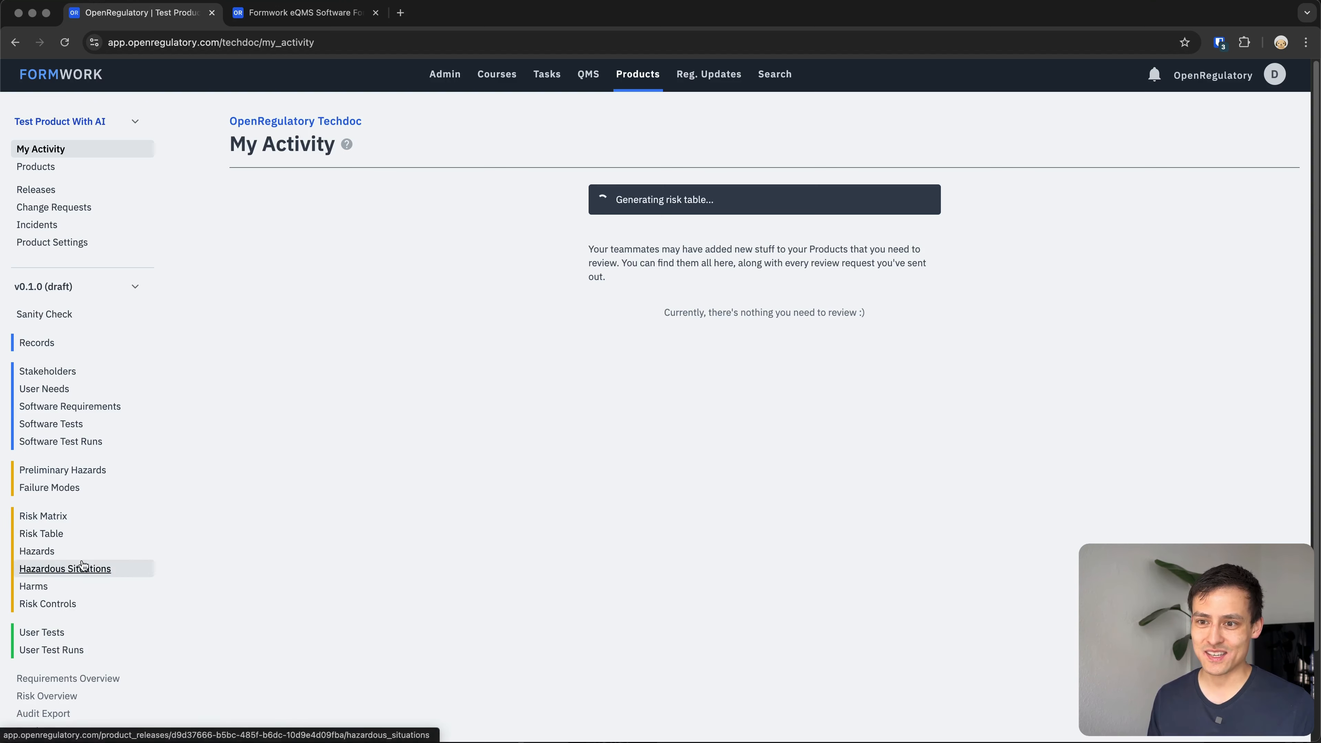
Review the AI-generated hazards list and the HAZ-2 hazard's details and edit form without changing anything.
{"action": "left_click", "coordinate": [53, 554]}
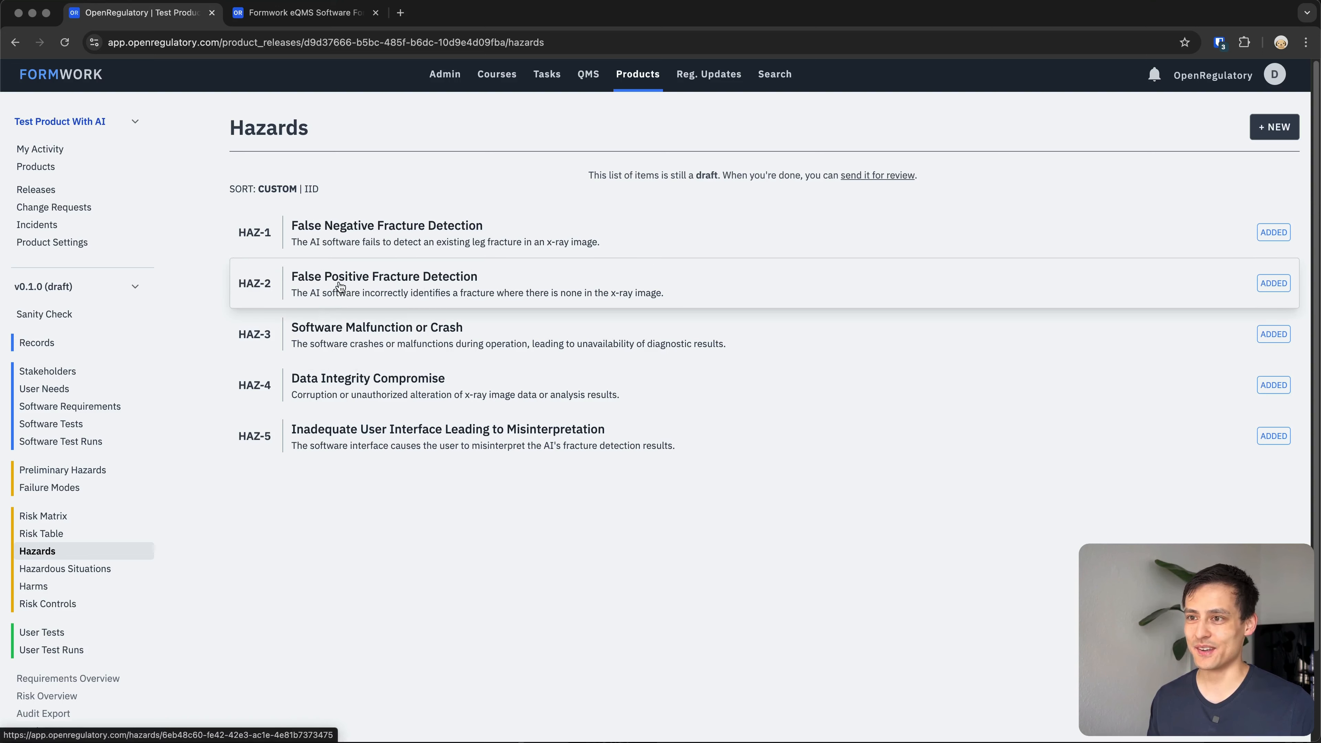
{"action": "left_click", "coordinate": [384, 284]}
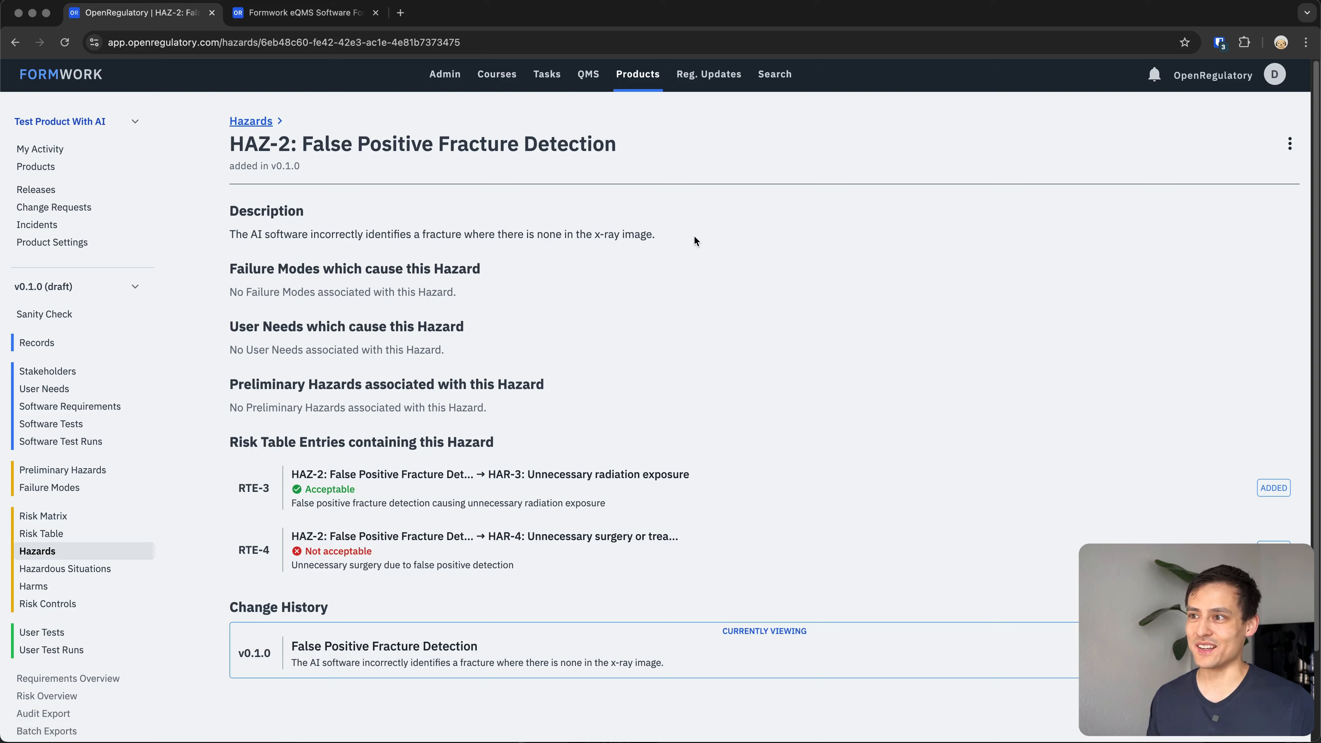
{"action": "left_click_drag", "start_coordinate": [695, 237], "coordinate": [235, 219]}
{"action": "left_click", "coordinate": [390, 243]}
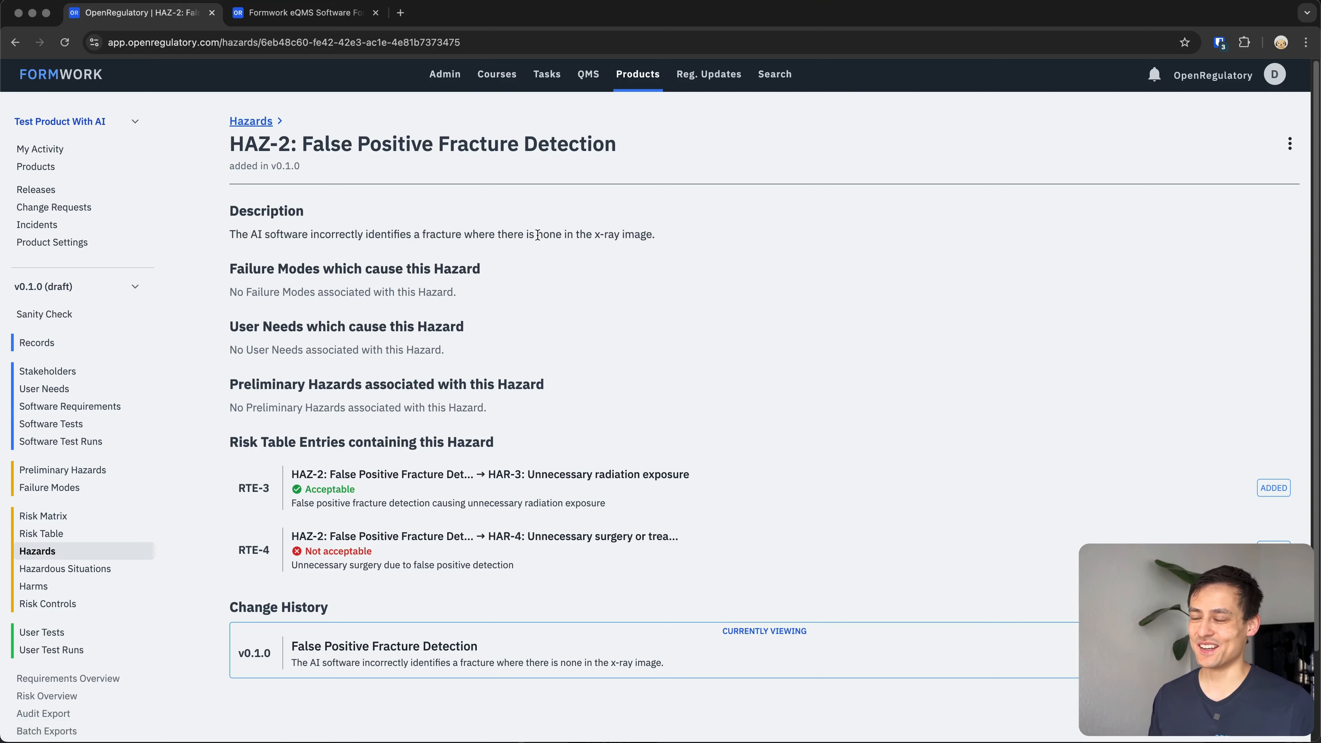
{"action": "left_click", "coordinate": [1290, 144]}
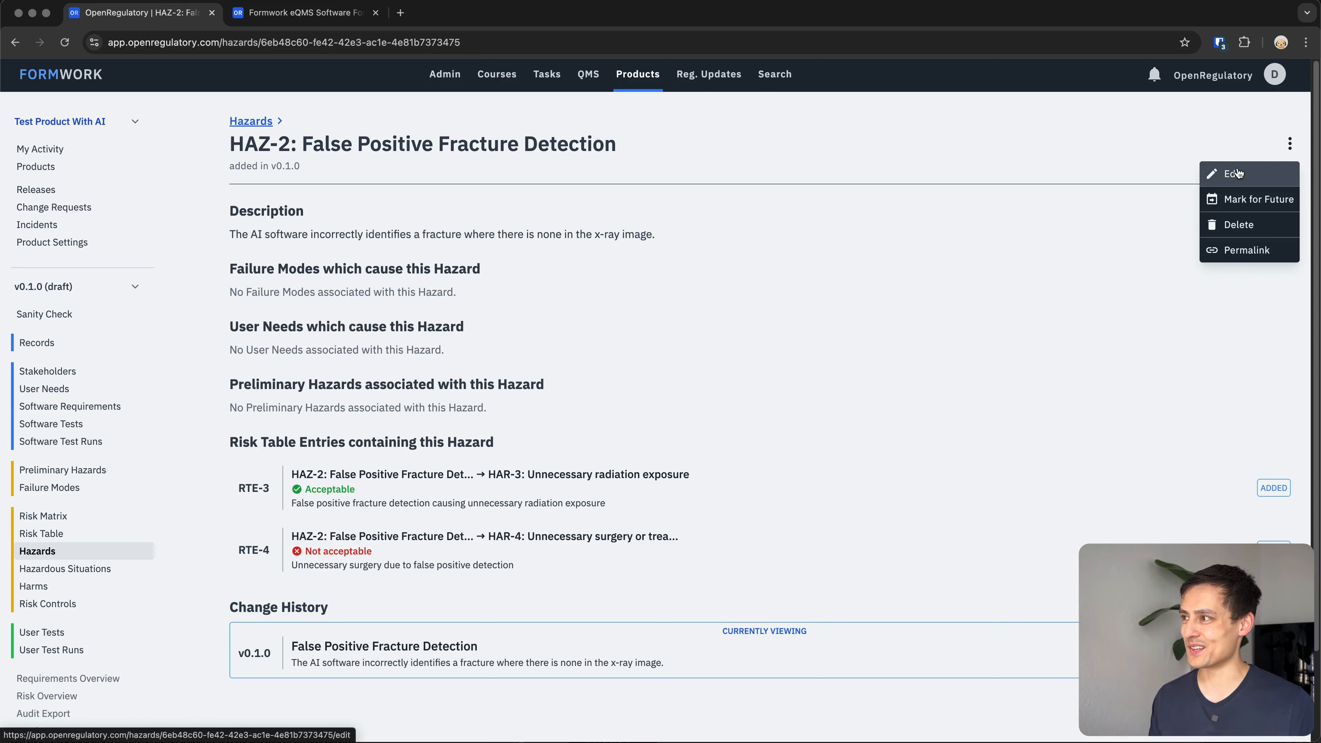
{"action": "left_click", "coordinate": [1233, 173]}
{"action": "left_click", "coordinate": [411, 231]}
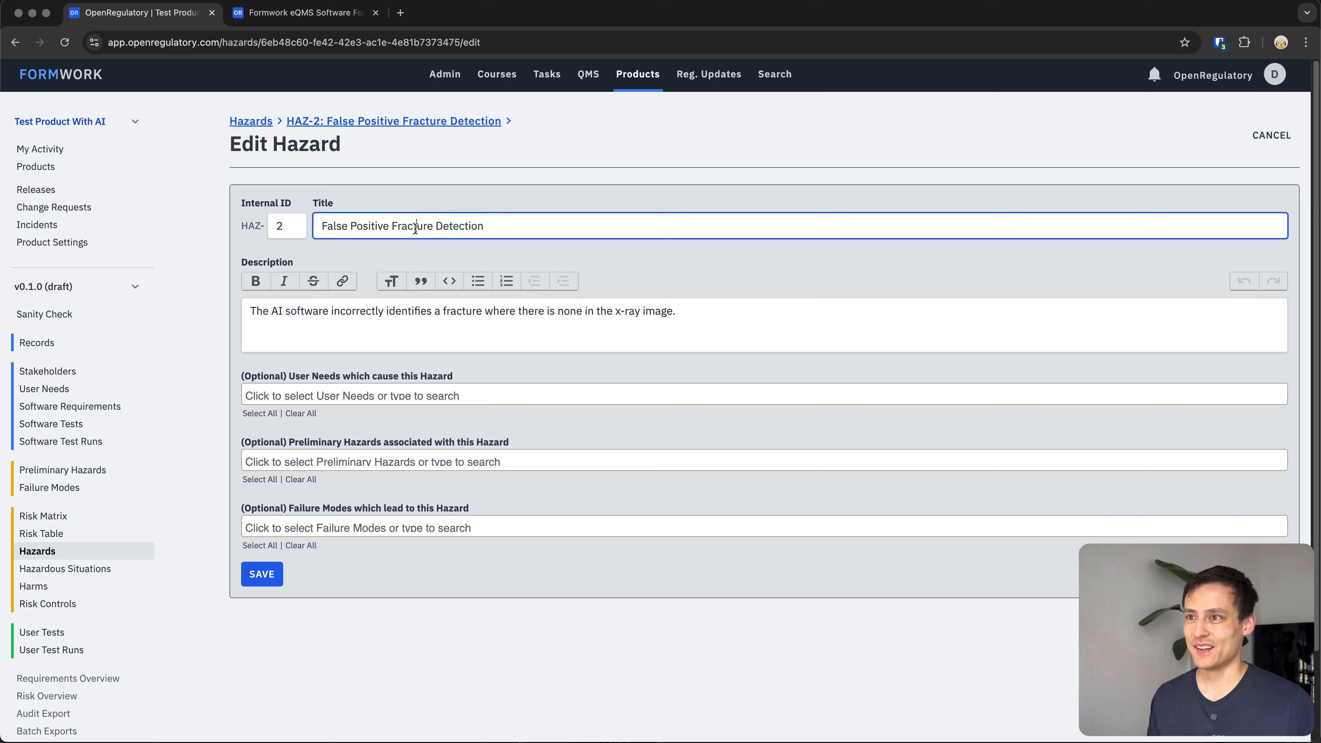
{"action": "left_click", "coordinate": [399, 311]}
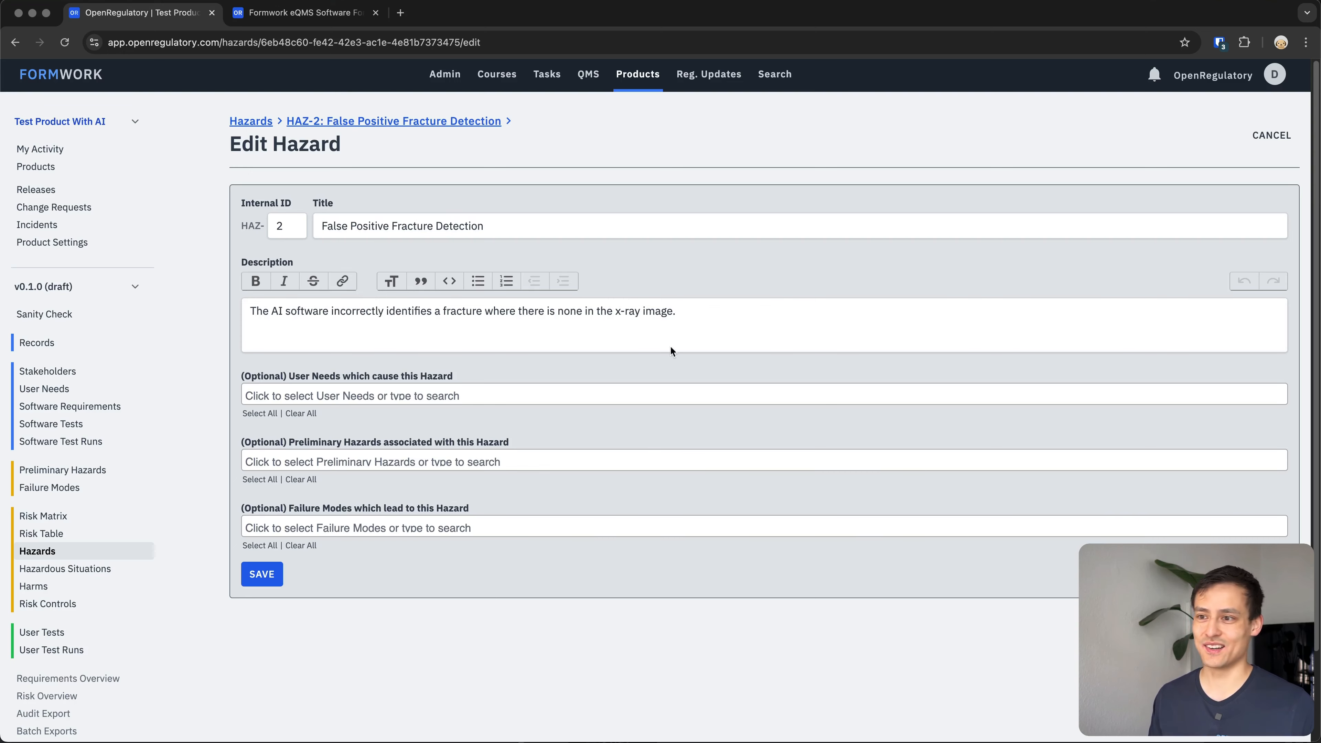
{"action": "key", "text": "super+["}
{"action": "key", "text": "super+["}
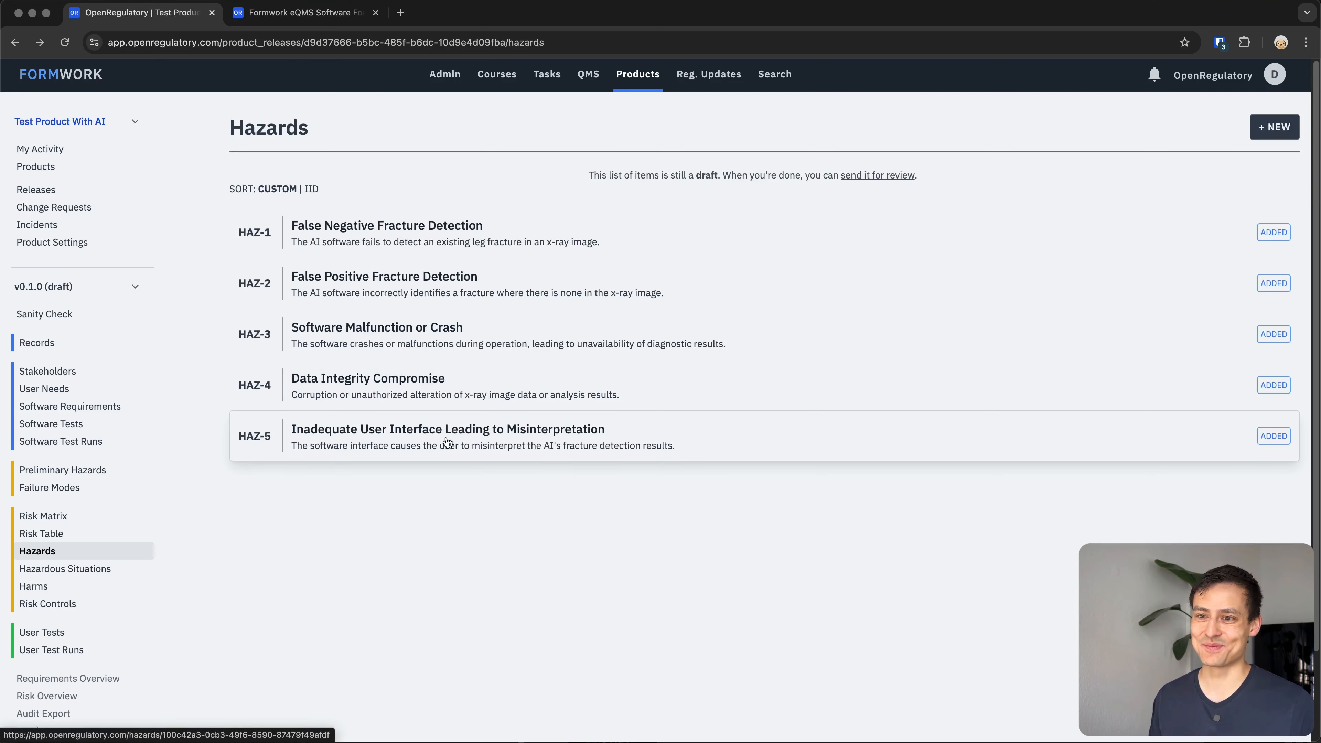
Review the generated hazardous situations list and the HSI-7 hazardous situation details.
{"action": "left_click", "coordinate": [84, 575]}
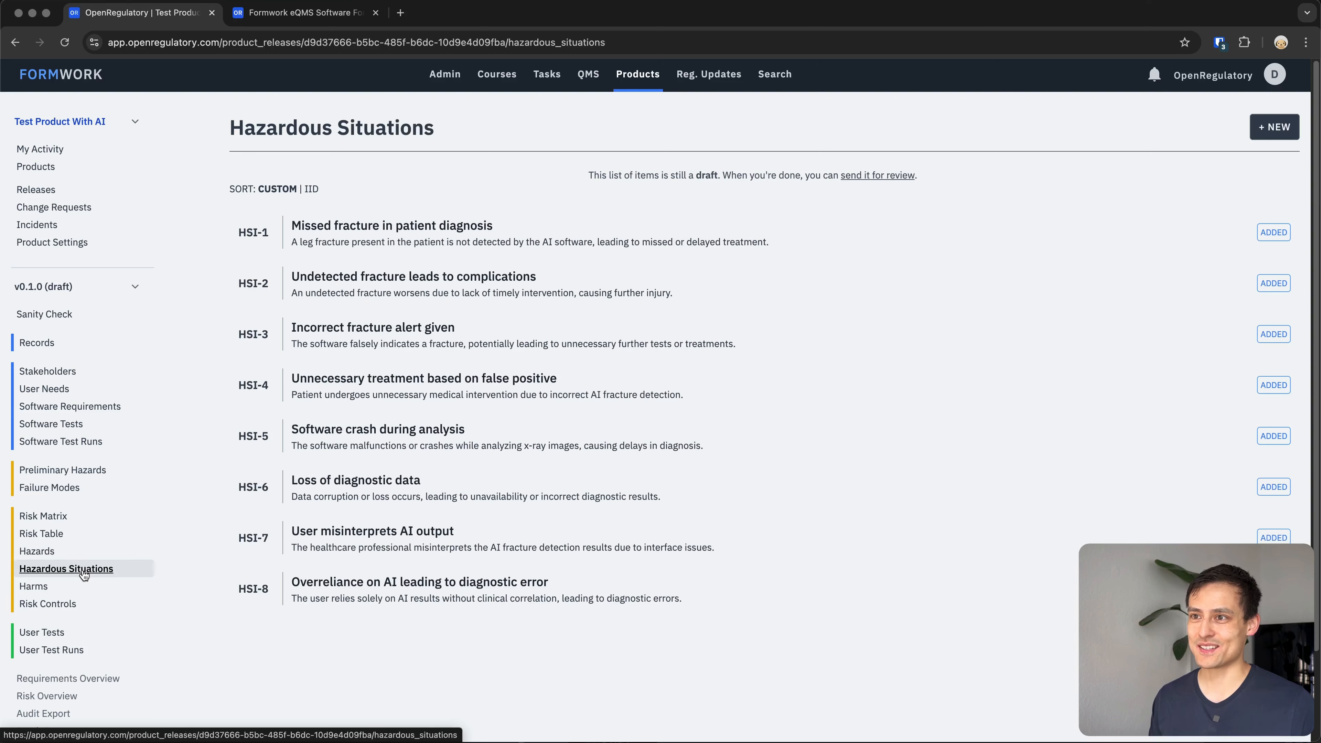
{"action": "left_click", "coordinate": [94, 552]}
{"action": "left_click", "coordinate": [96, 565]}
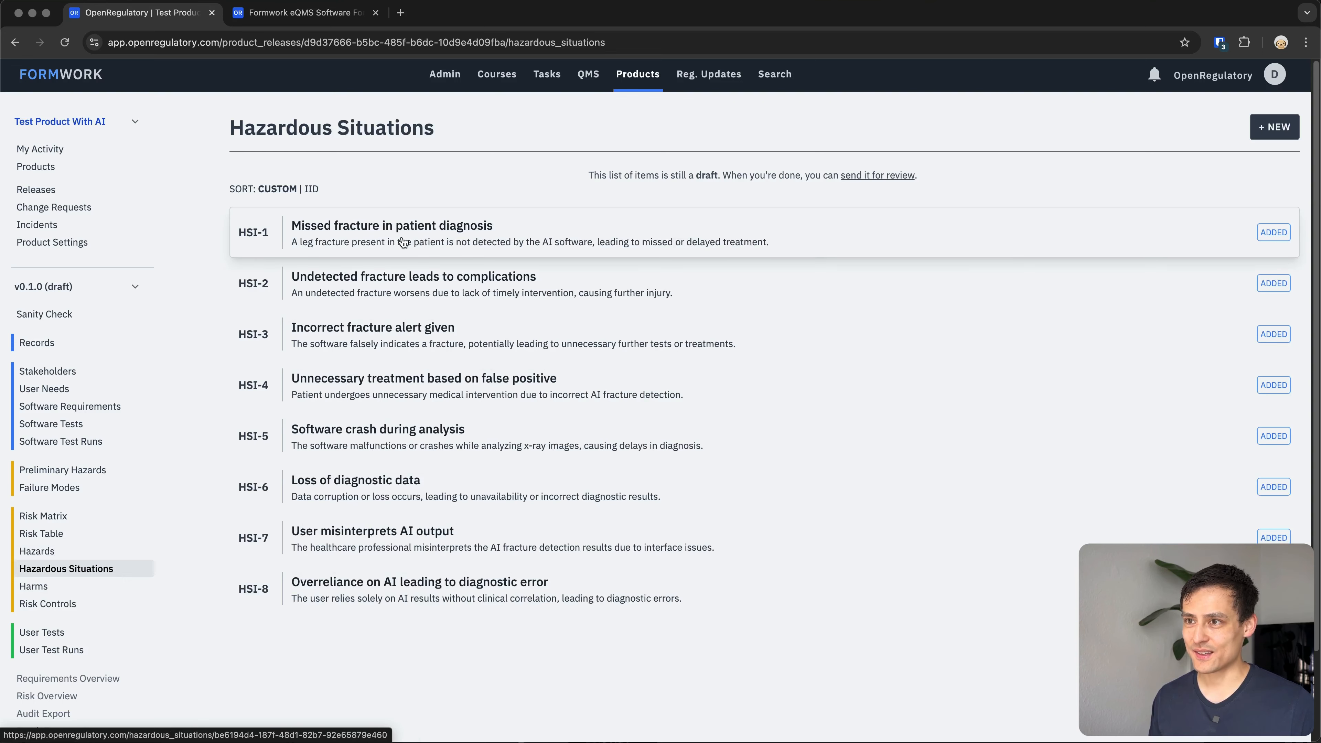
{"action": "scroll", "coordinate": [367, 240], "scroll_direction": "down", "scroll_amount": 1}
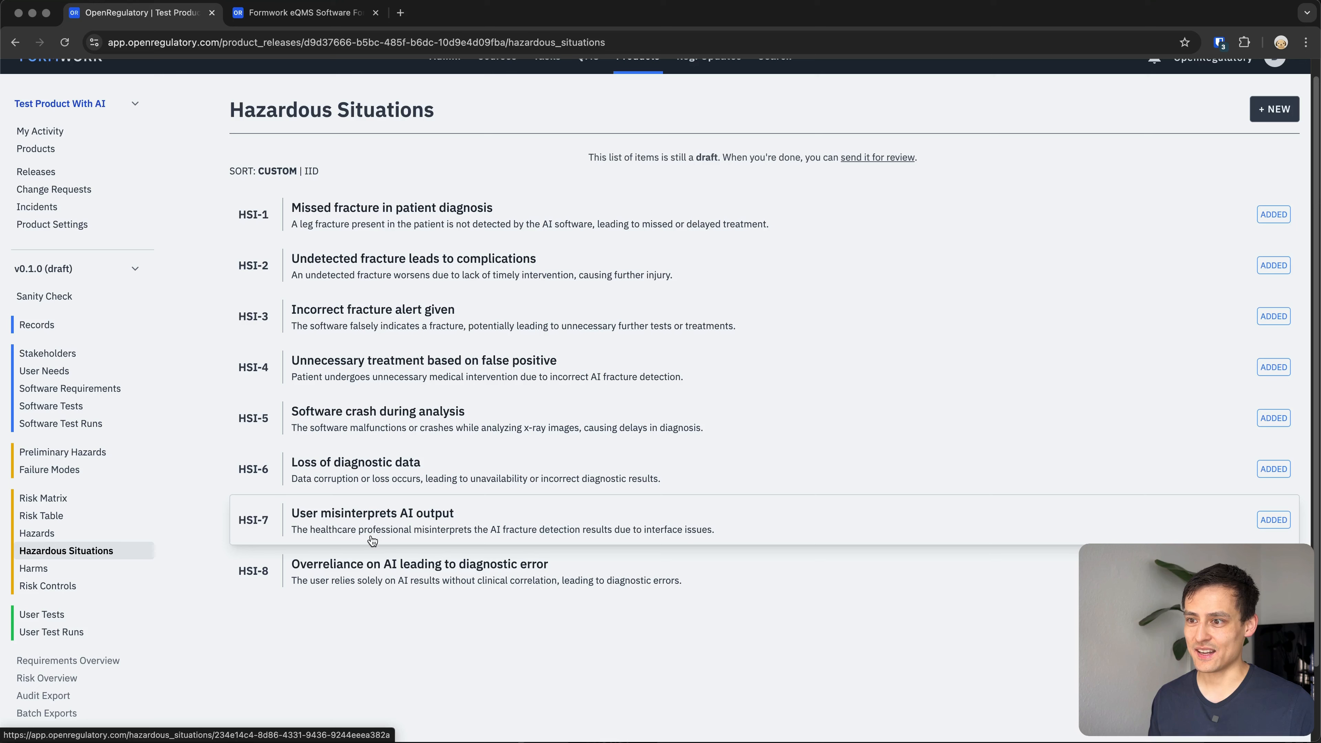
{"action": "left_click", "coordinate": [325, 519]}
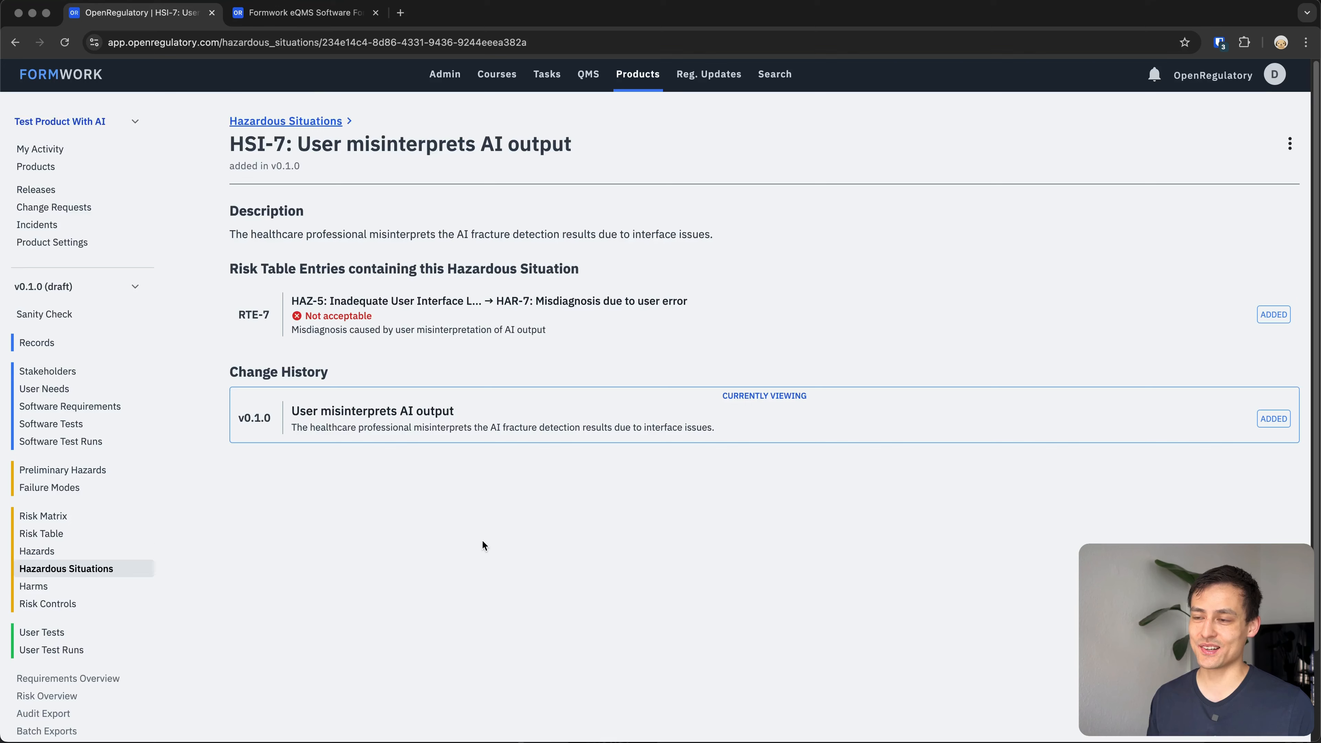
{"action": "key", "text": "super+Left"}
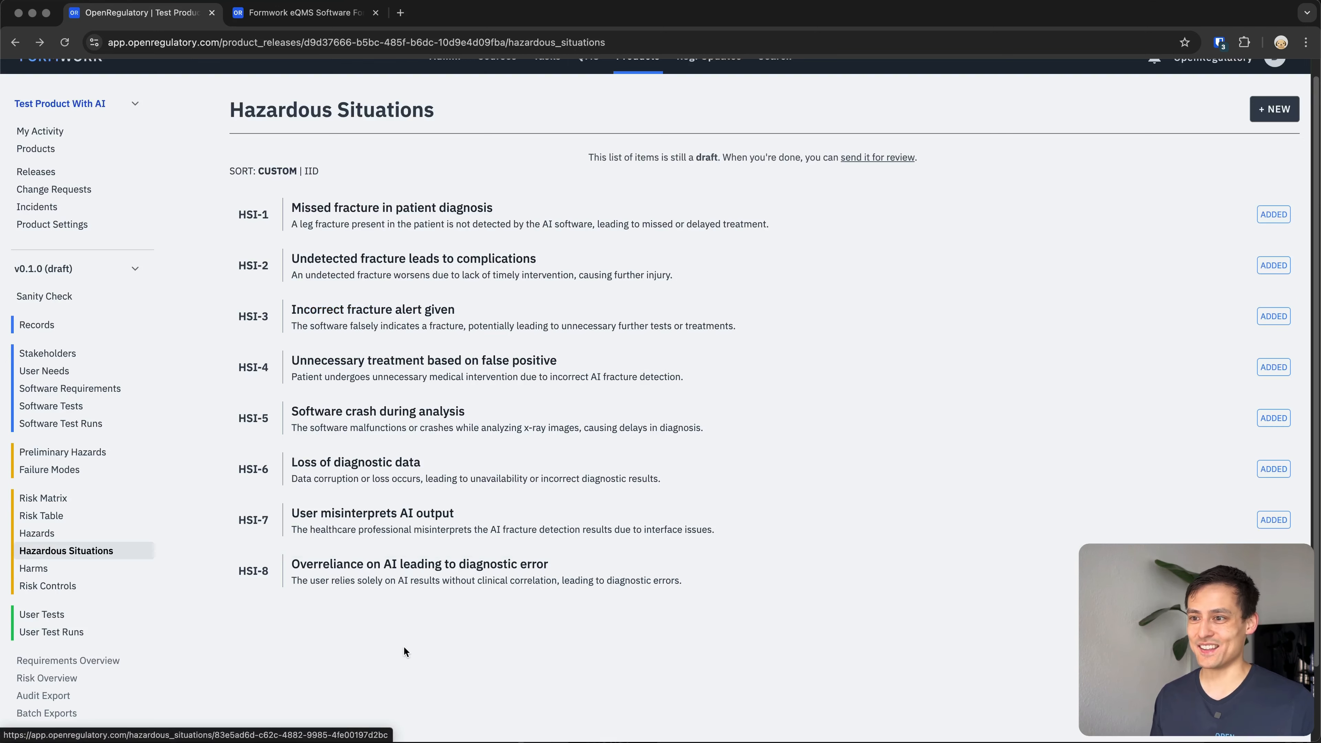
Review the generated harms list and scroll through the generated risk table entries.
{"action": "left_click", "coordinate": [62, 567]}
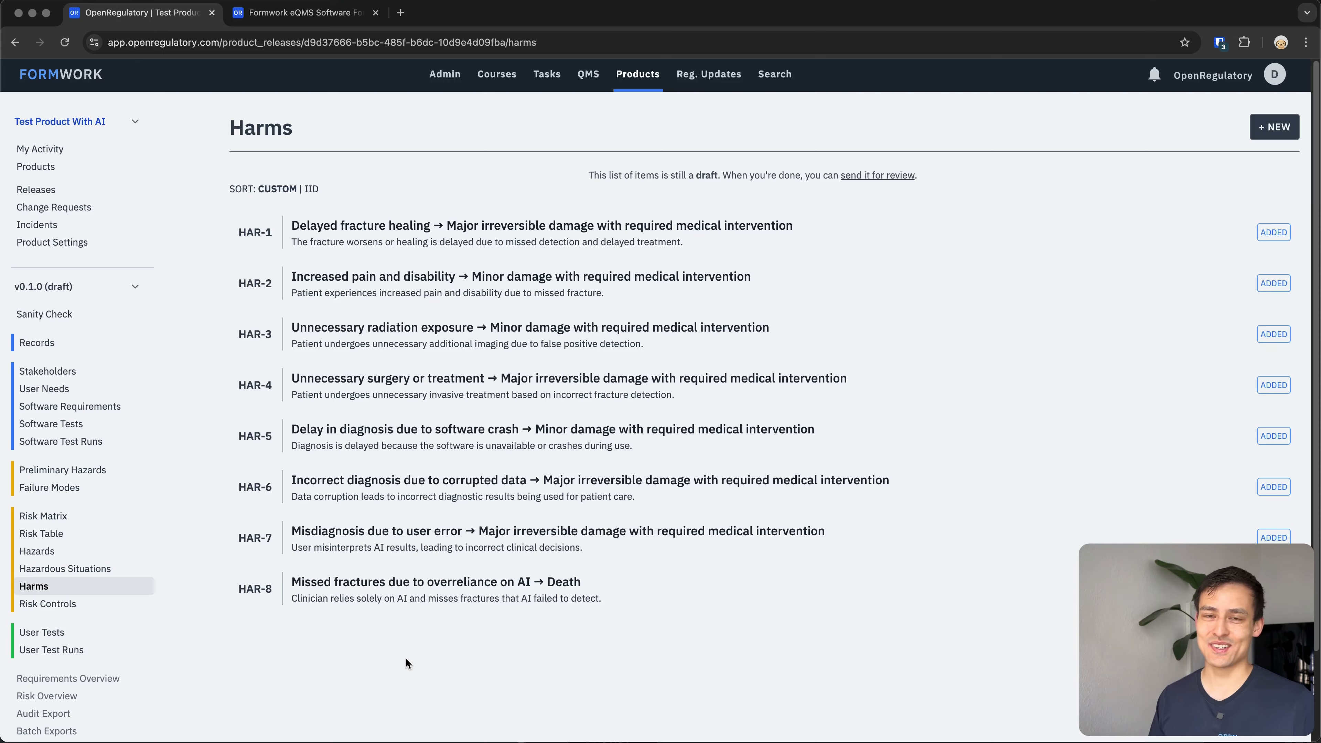
{"action": "left_click", "coordinate": [41, 533]}
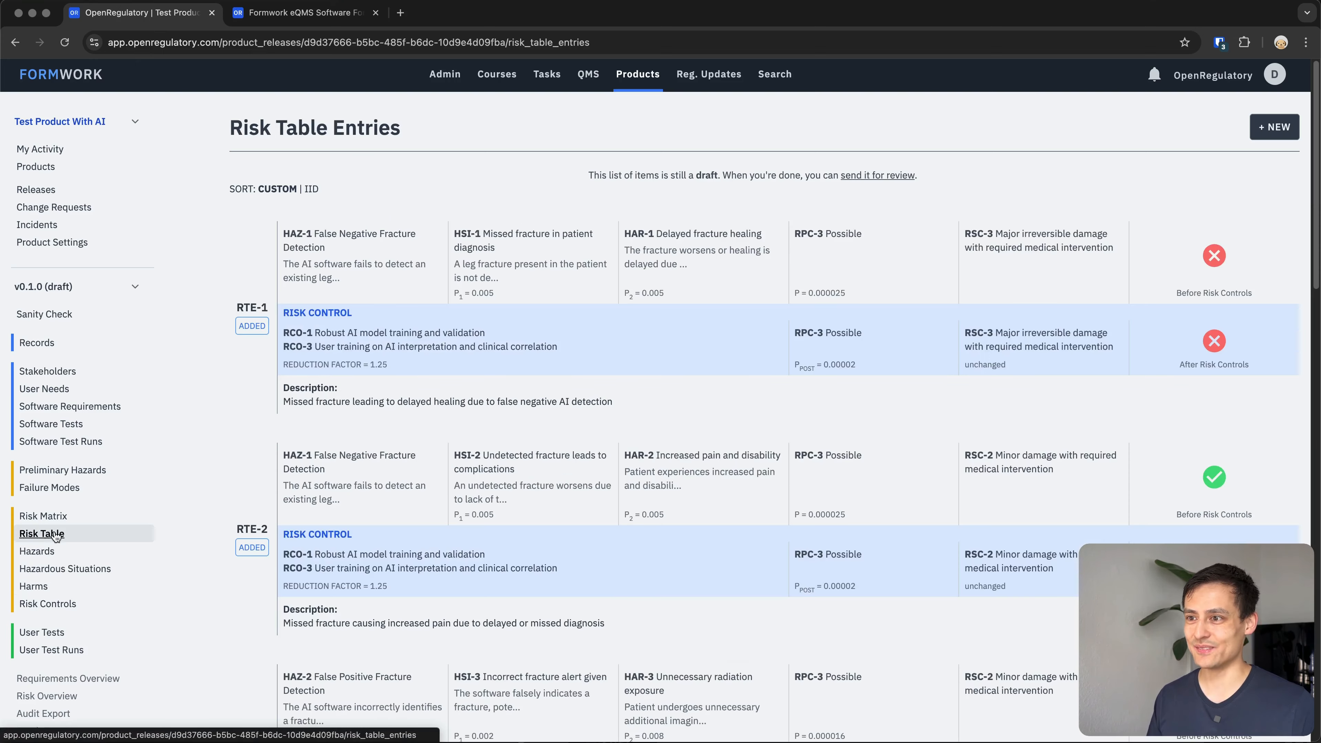
{"action": "scroll", "coordinate": [645, 333], "scroll_direction": "down", "scroll_amount": 10}
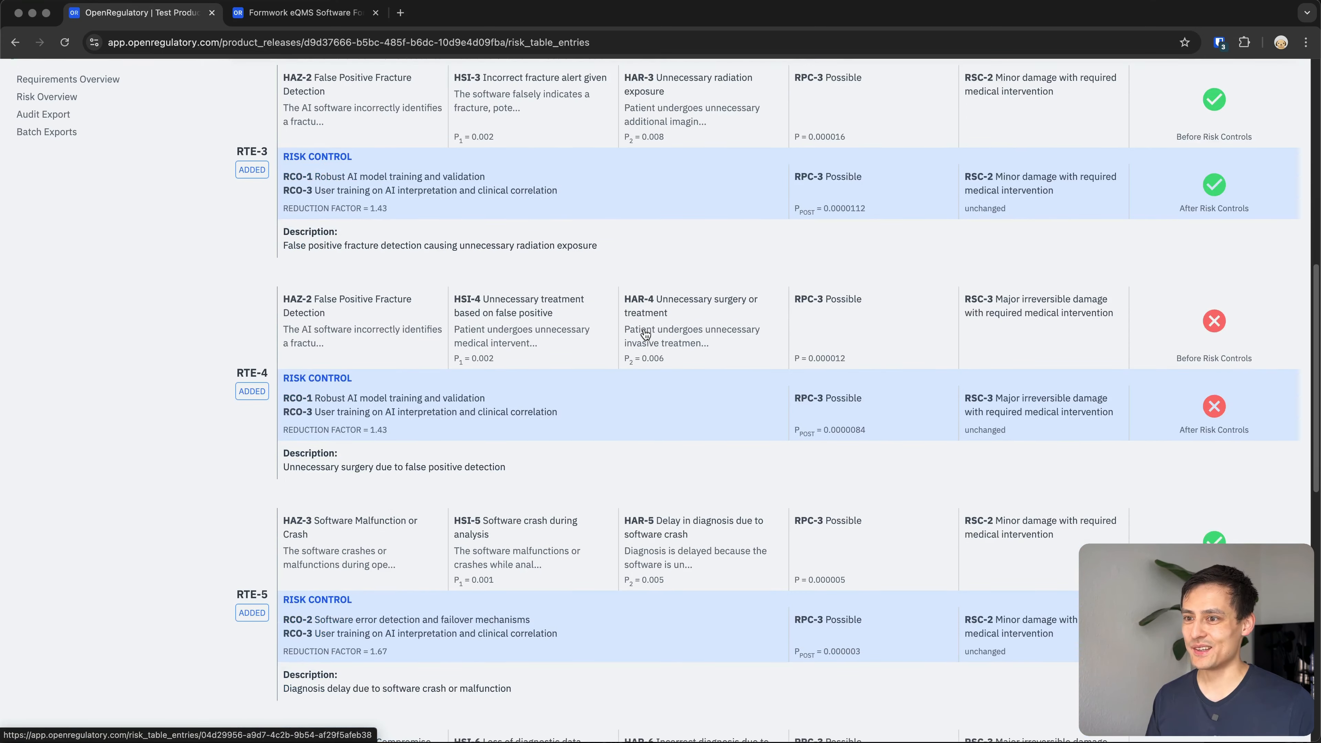
{"action": "scroll", "coordinate": [645, 333], "scroll_direction": "down", "scroll_amount": 10}
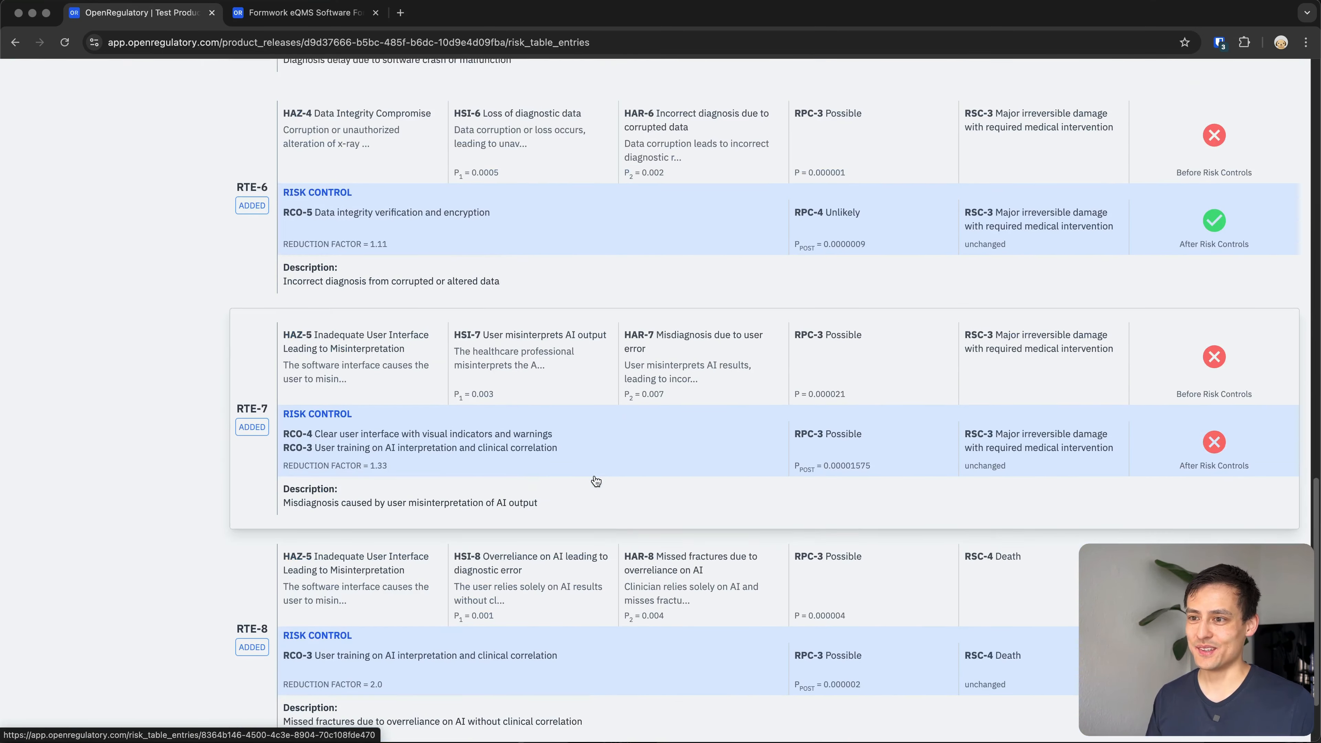
{"action": "scroll", "coordinate": [596, 481], "scroll_direction": "up", "scroll_amount": 20}
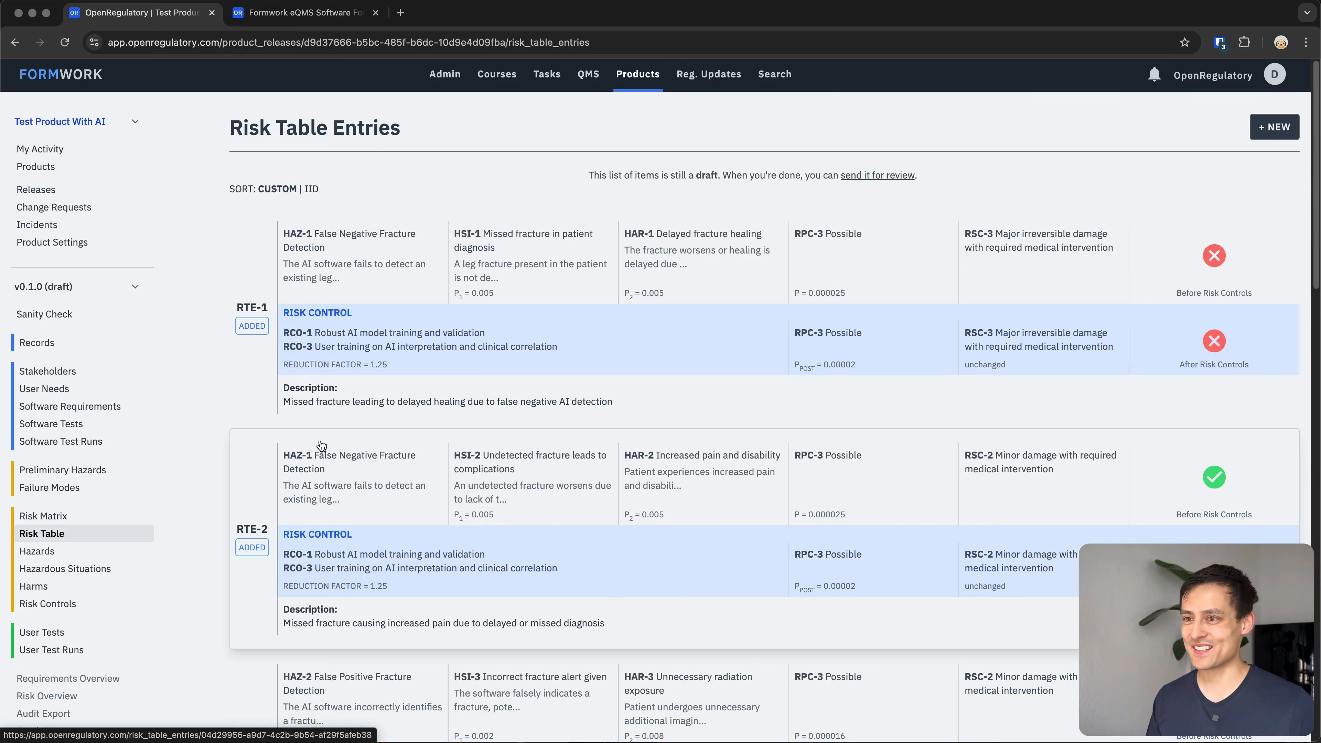
{"action": "scroll", "coordinate": [320, 448], "scroll_direction": "down", "scroll_amount": 2}
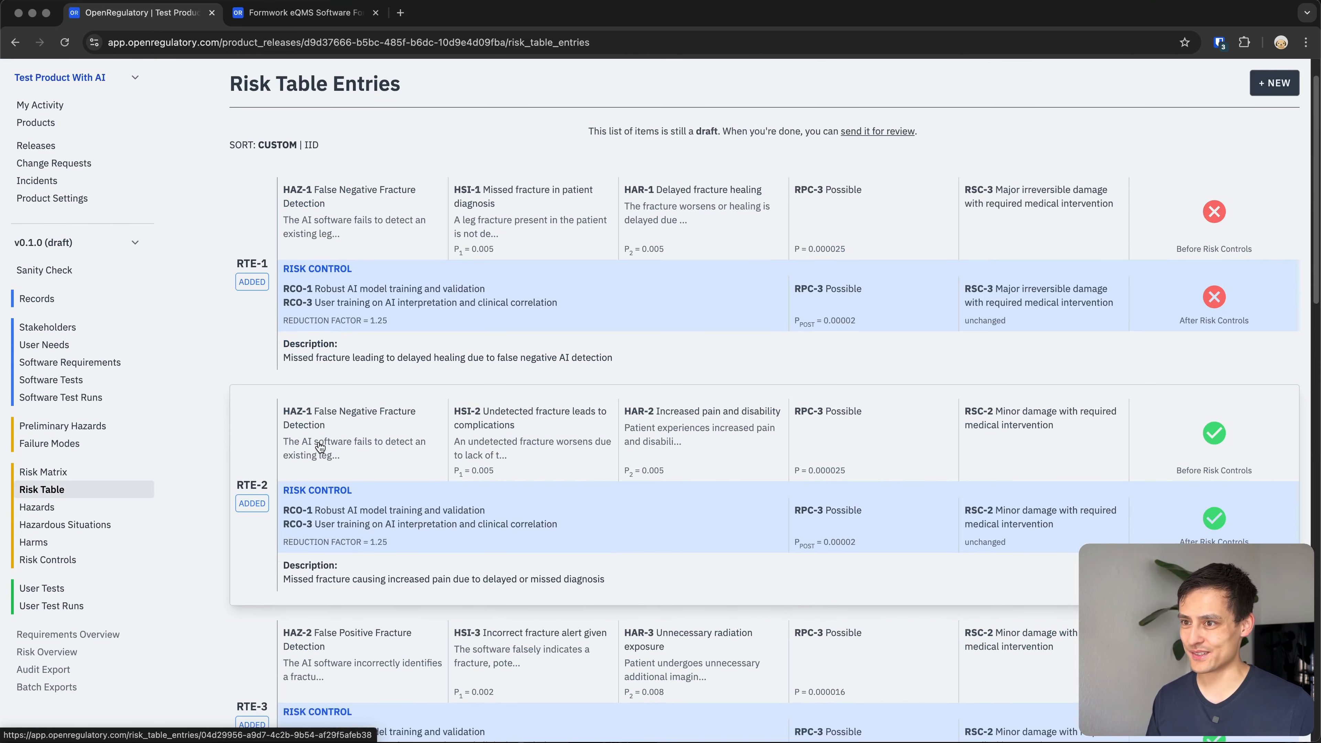
Examine the RTE-2 risk table entry's sequence, risk controls and acceptability.
{"action": "left_click", "coordinate": [435, 414]}
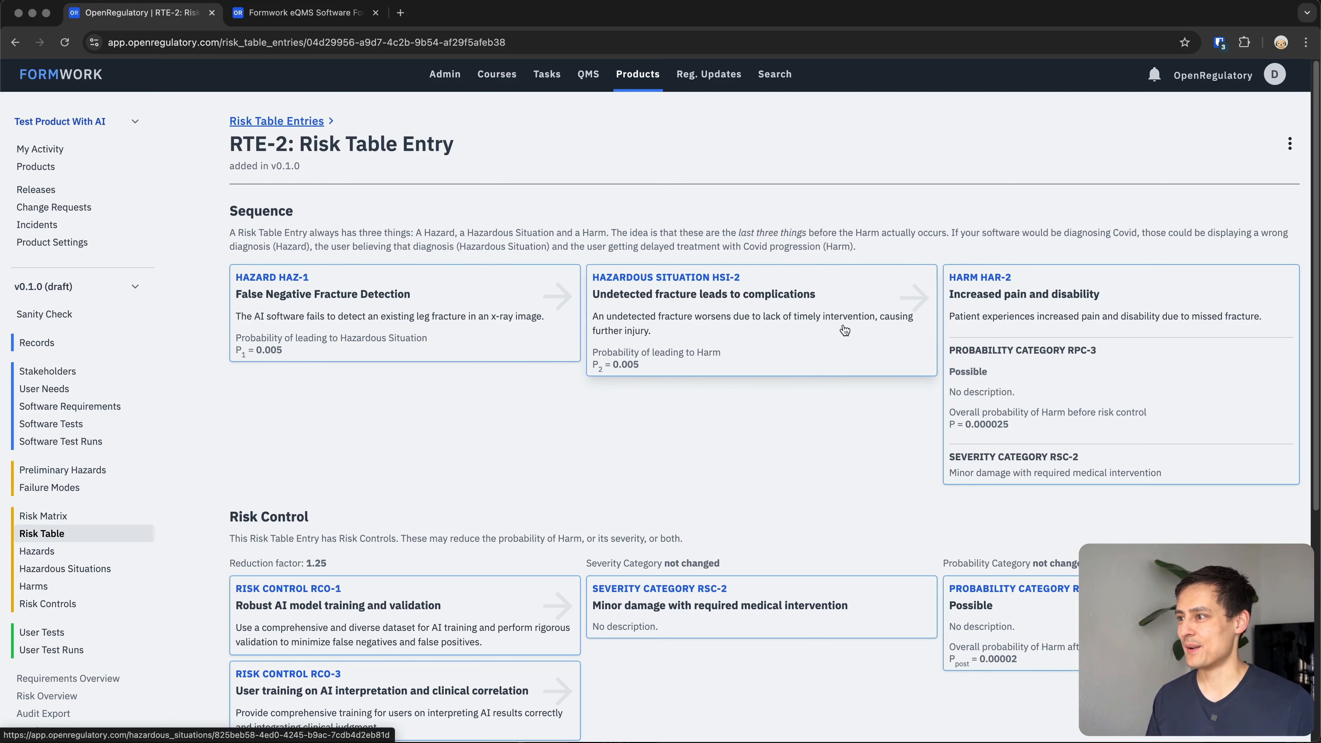
{"action": "scroll", "coordinate": [844, 330], "scroll_direction": "down", "scroll_amount": 1}
{"action": "scroll", "coordinate": [1019, 302], "scroll_direction": "down", "scroll_amount": 2}
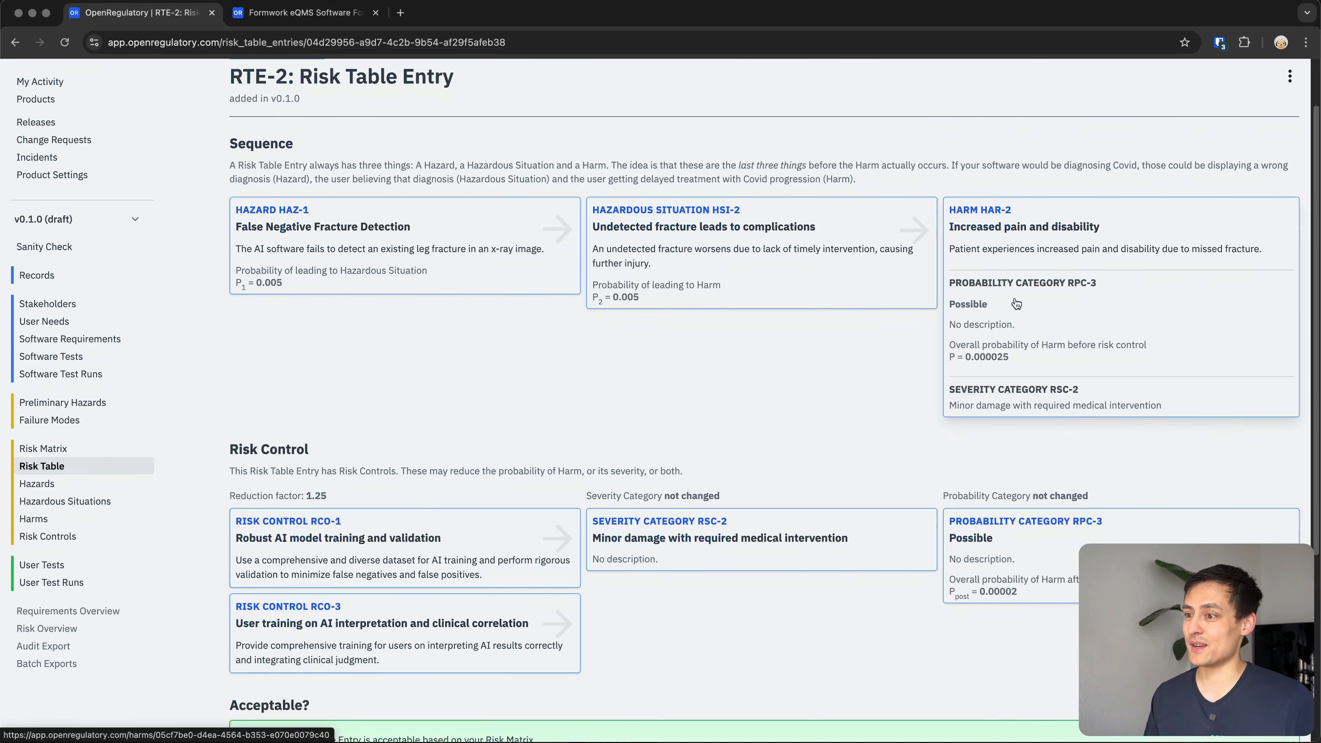
{"action": "scroll", "coordinate": [1016, 304], "scroll_direction": "down", "scroll_amount": 4}
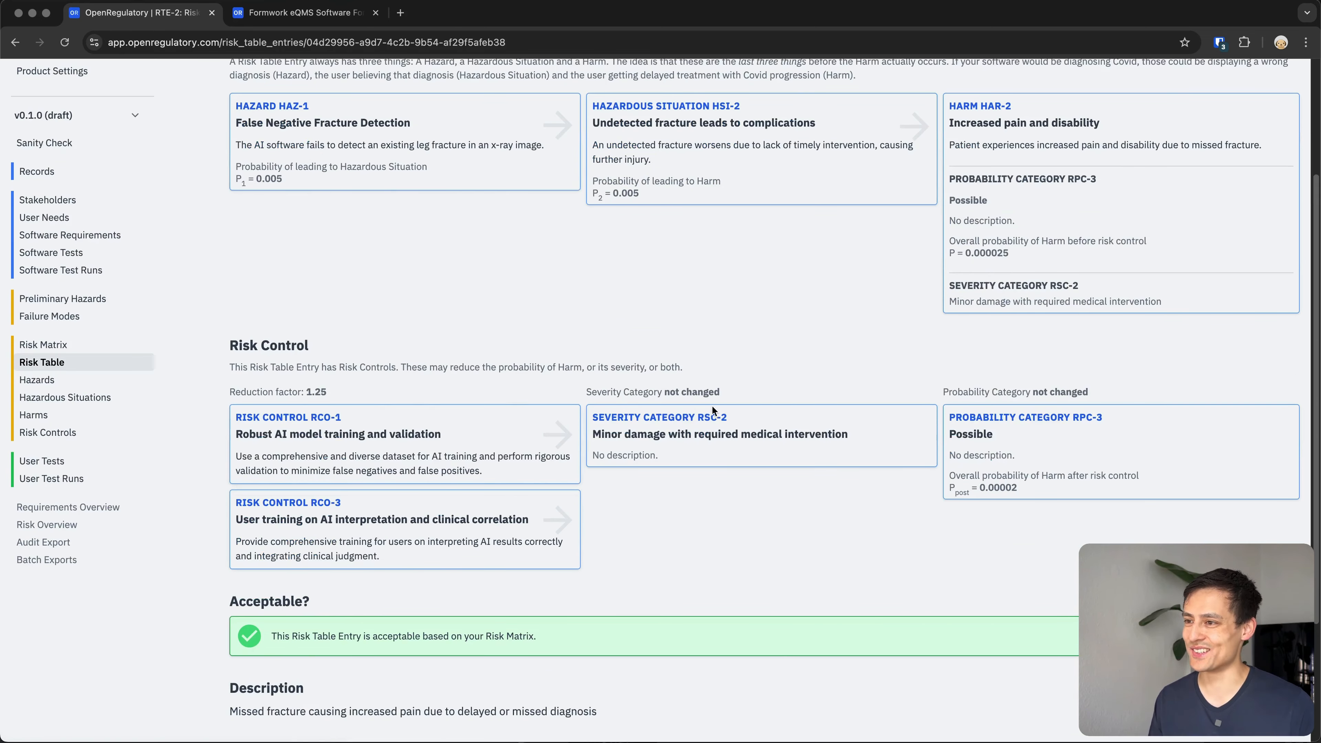
{"action": "scroll", "coordinate": [711, 409], "scroll_direction": "up", "scroll_amount": 7}
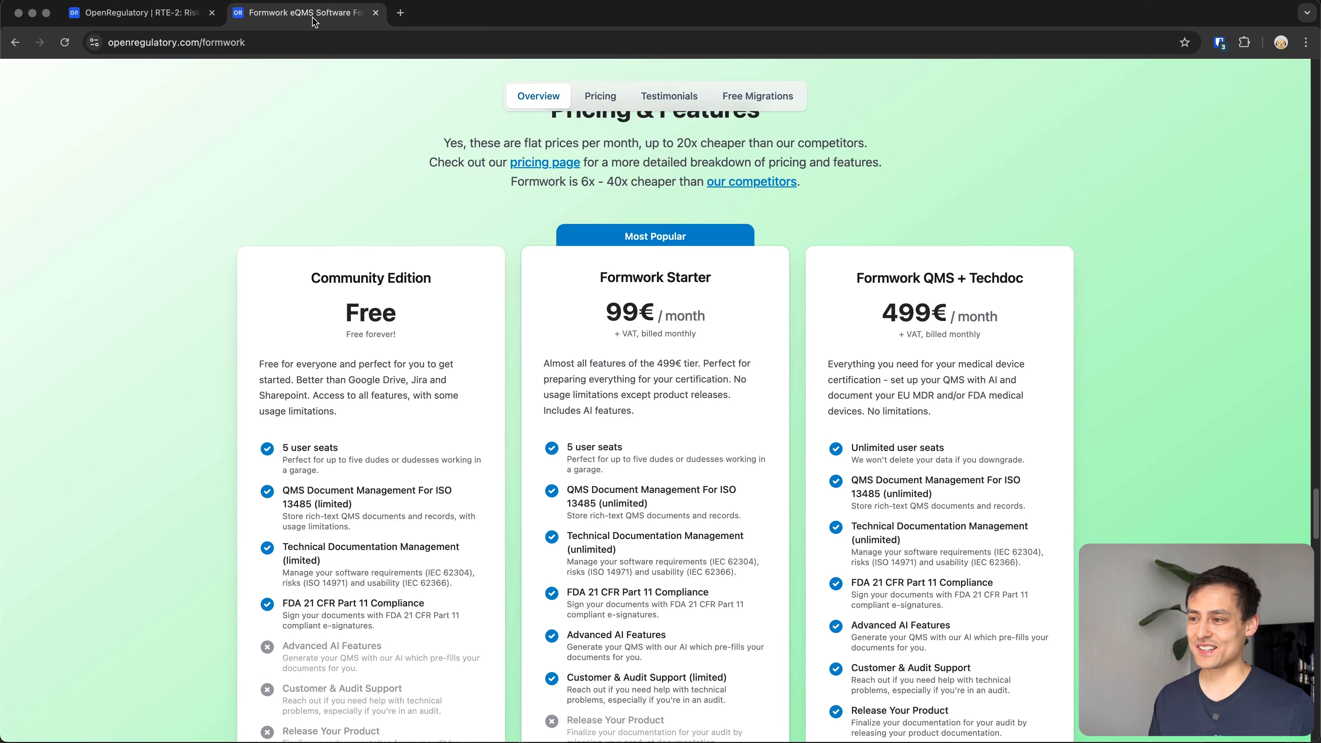
Review the Formwork pricing plans in the website tab and return to the product tab.
{"action": "left_click", "coordinate": [315, 16]}
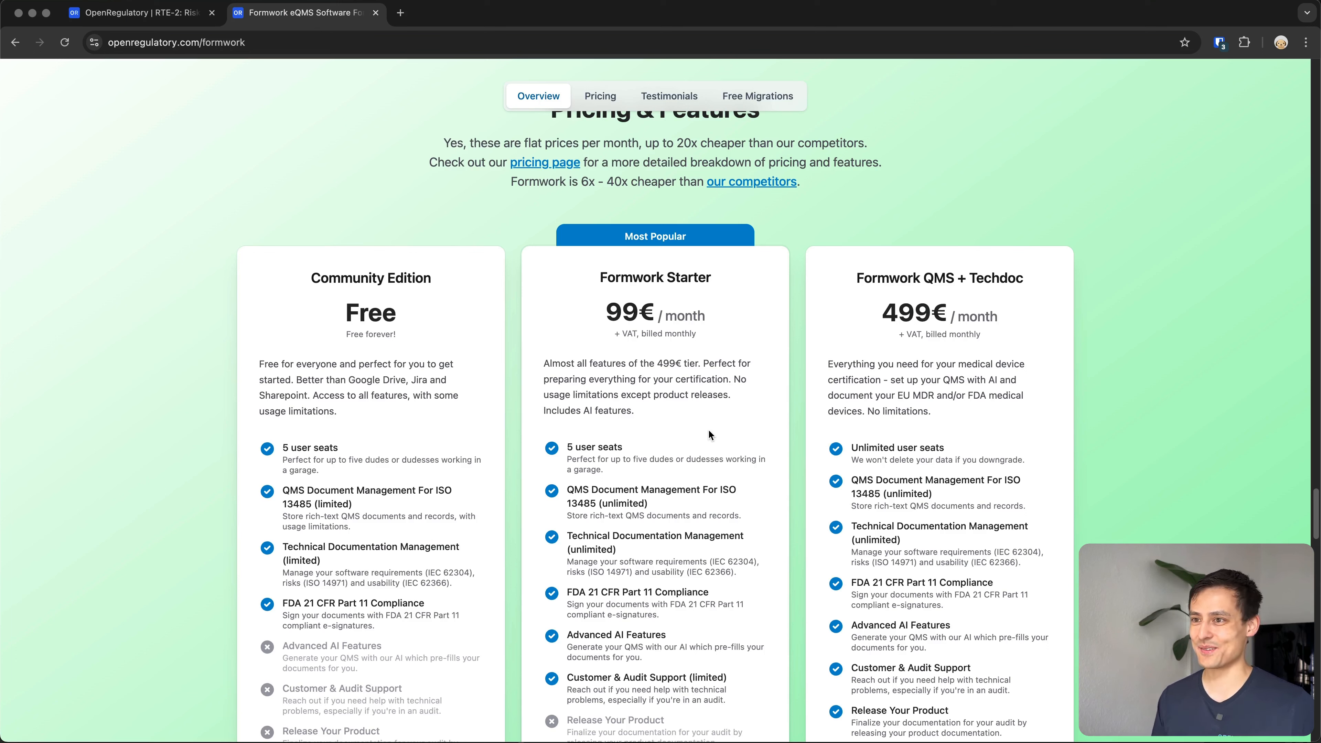
{"action": "double_click", "coordinate": [368, 310]}
{"action": "left_click_drag", "start_coordinate": [600, 319], "coordinate": [653, 316]}
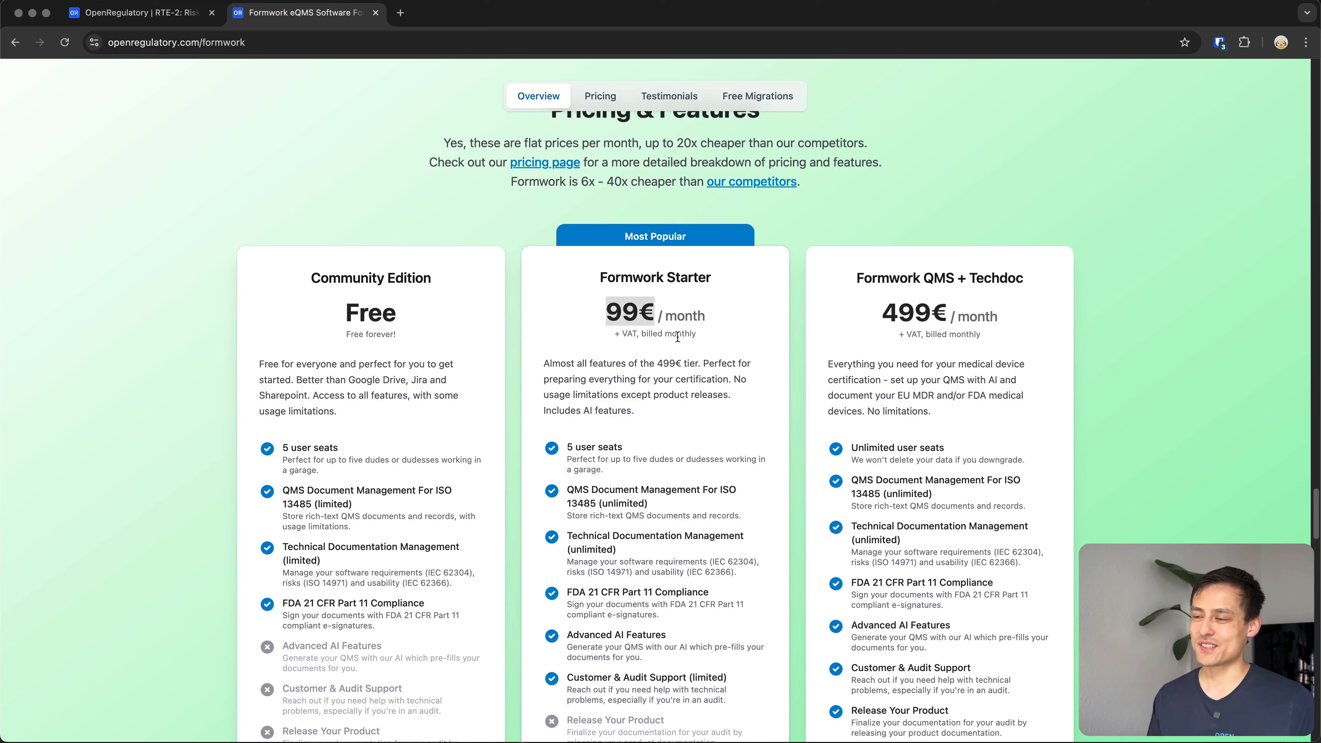
{"action": "left_click", "coordinate": [734, 397]}
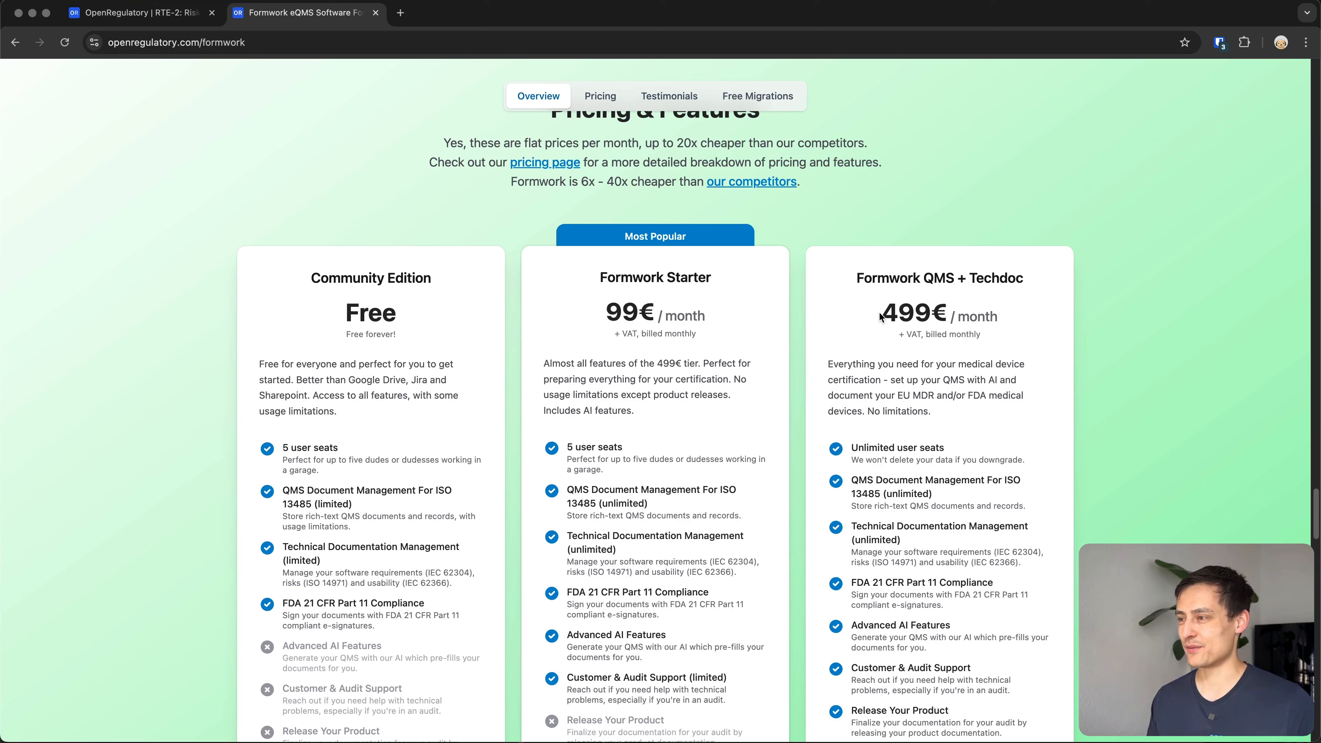
{"action": "left_click_drag", "start_coordinate": [879, 309], "coordinate": [946, 314]}
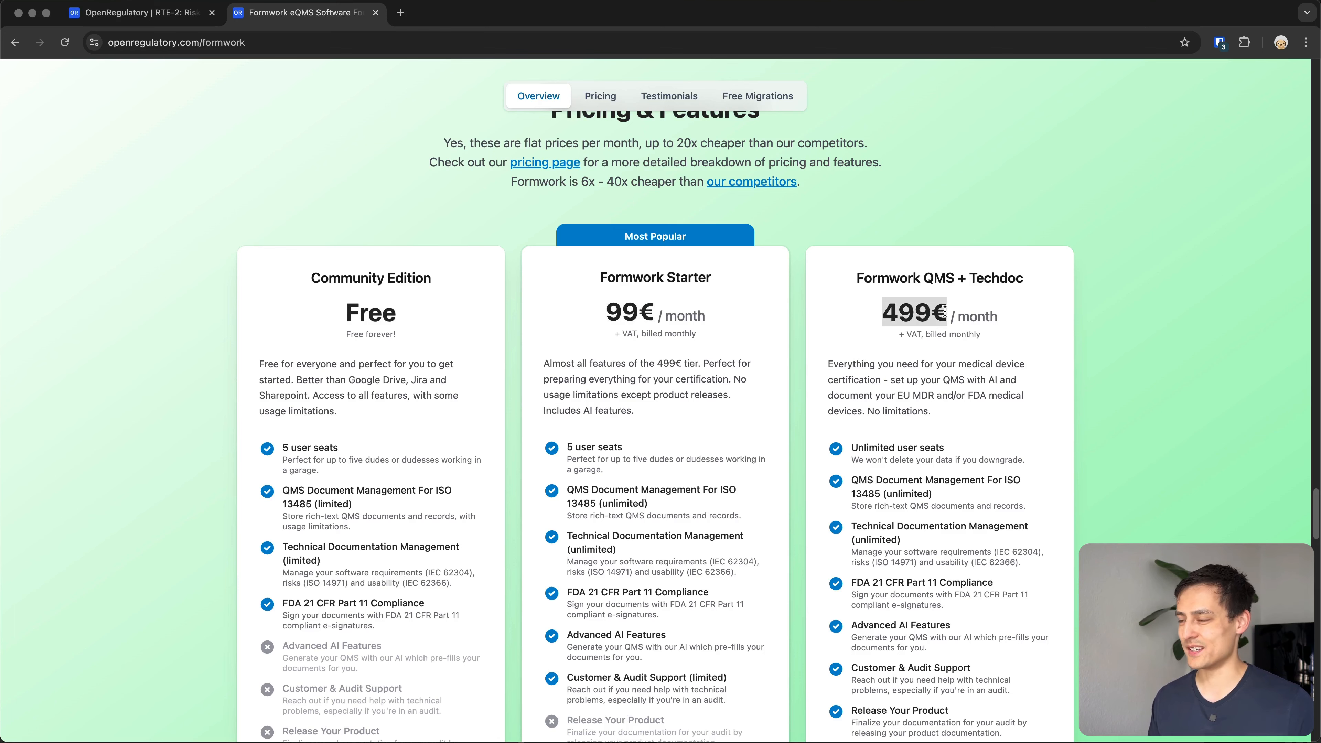
{"action": "left_click", "coordinate": [878, 362]}
{"action": "scroll", "coordinate": [855, 374], "scroll_direction": "down", "scroll_amount": 2}
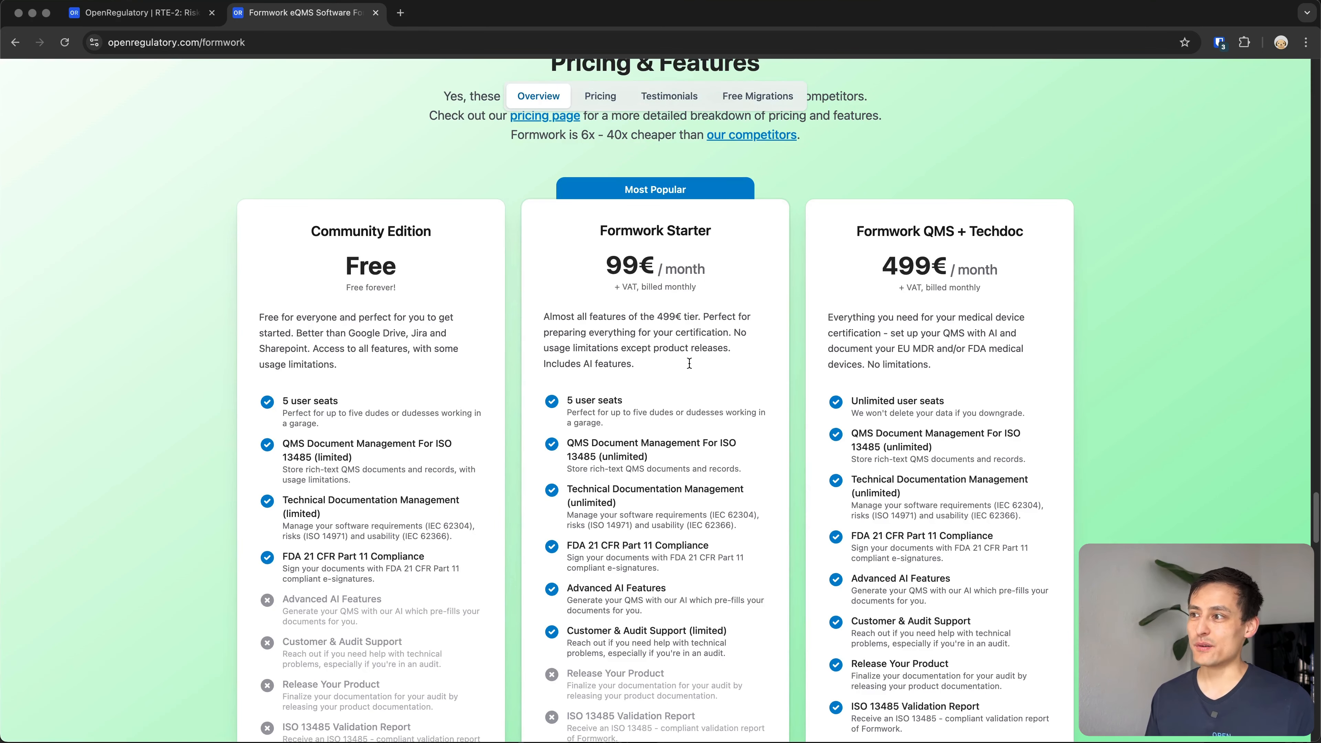
{"action": "scroll", "coordinate": [729, 317], "scroll_direction": "down", "scroll_amount": 1}
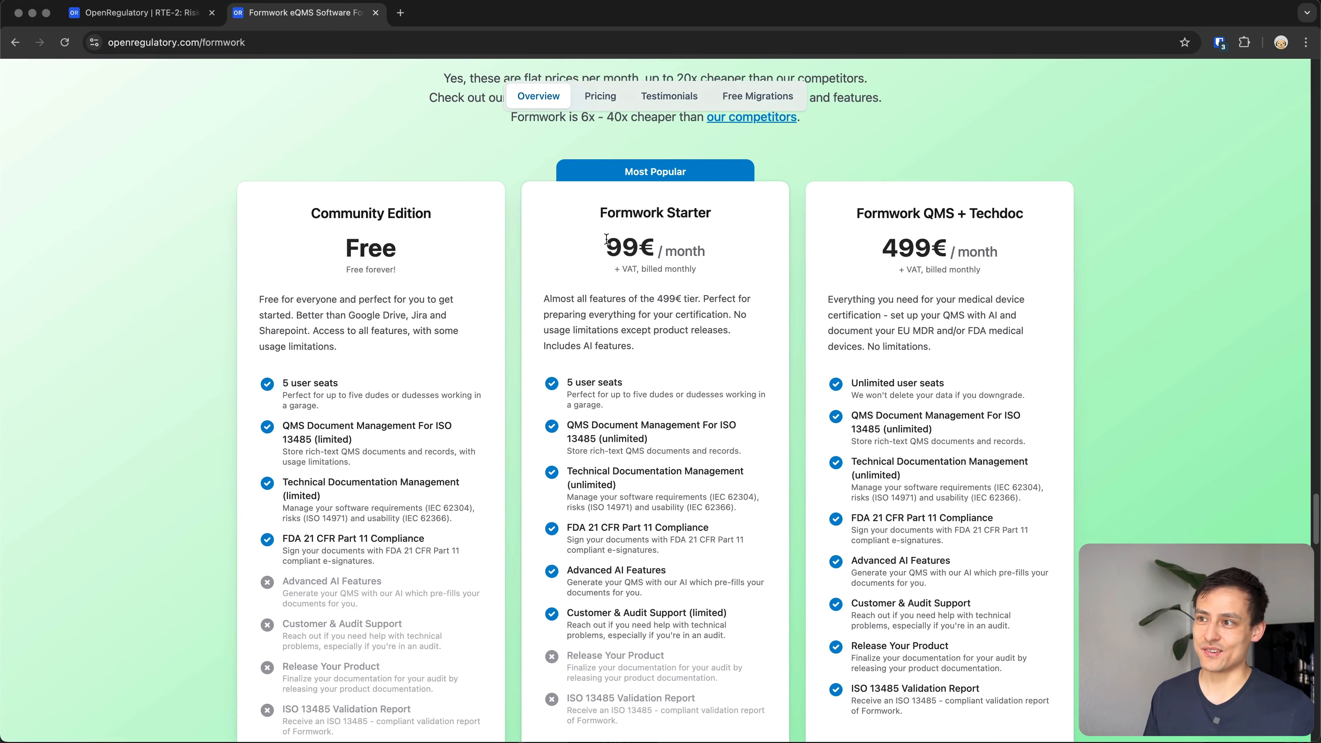
{"action": "scroll", "coordinate": [699, 379], "scroll_direction": "down", "scroll_amount": 1}
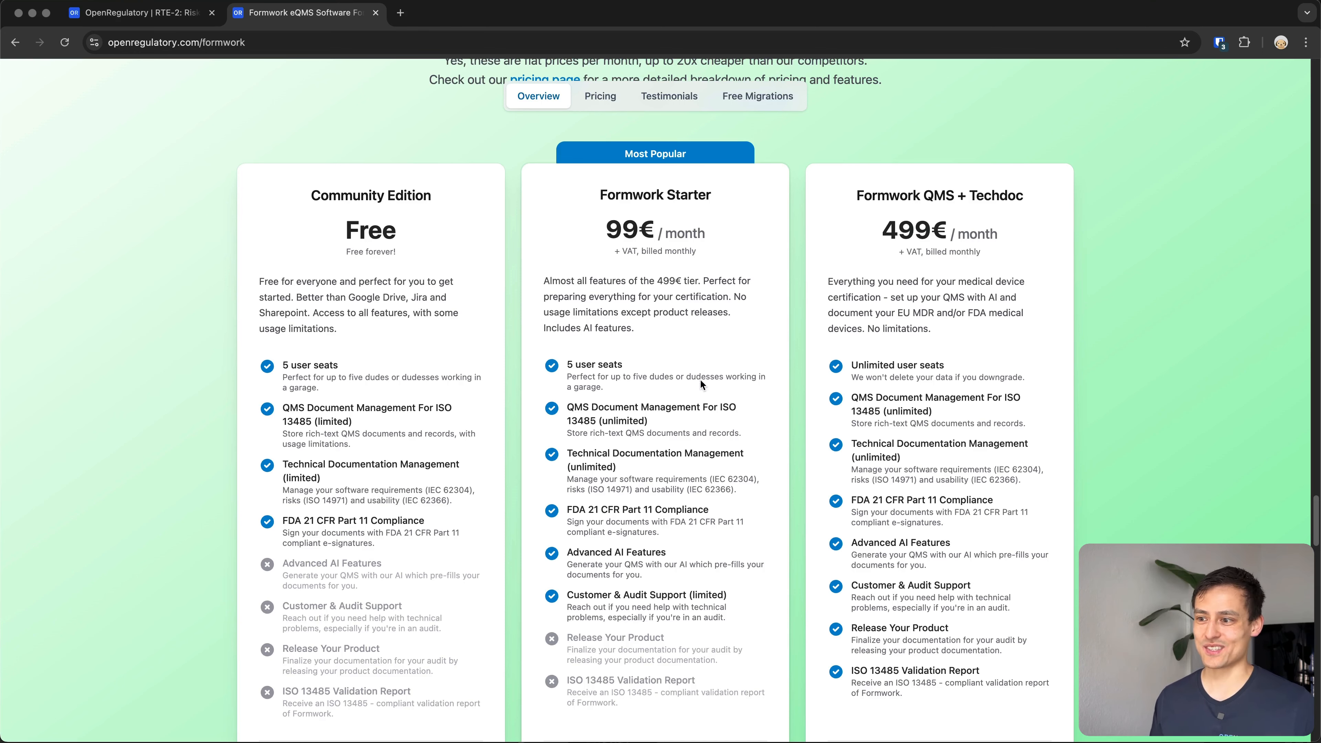
{"action": "scroll", "coordinate": [699, 378], "scroll_direction": "down", "scroll_amount": 5}
{"action": "scroll", "coordinate": [428, 559], "scroll_direction": "up", "scroll_amount": 5}
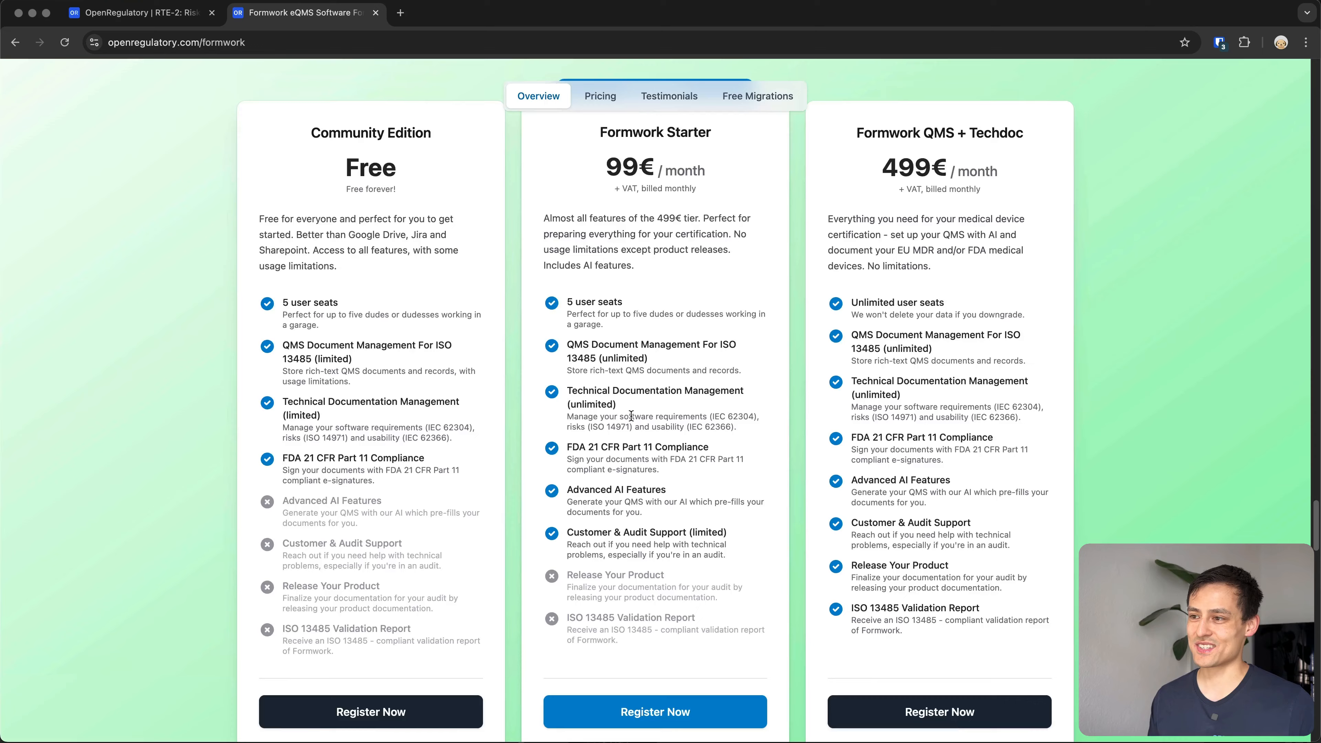
{"action": "left_click", "coordinate": [216, 21]}
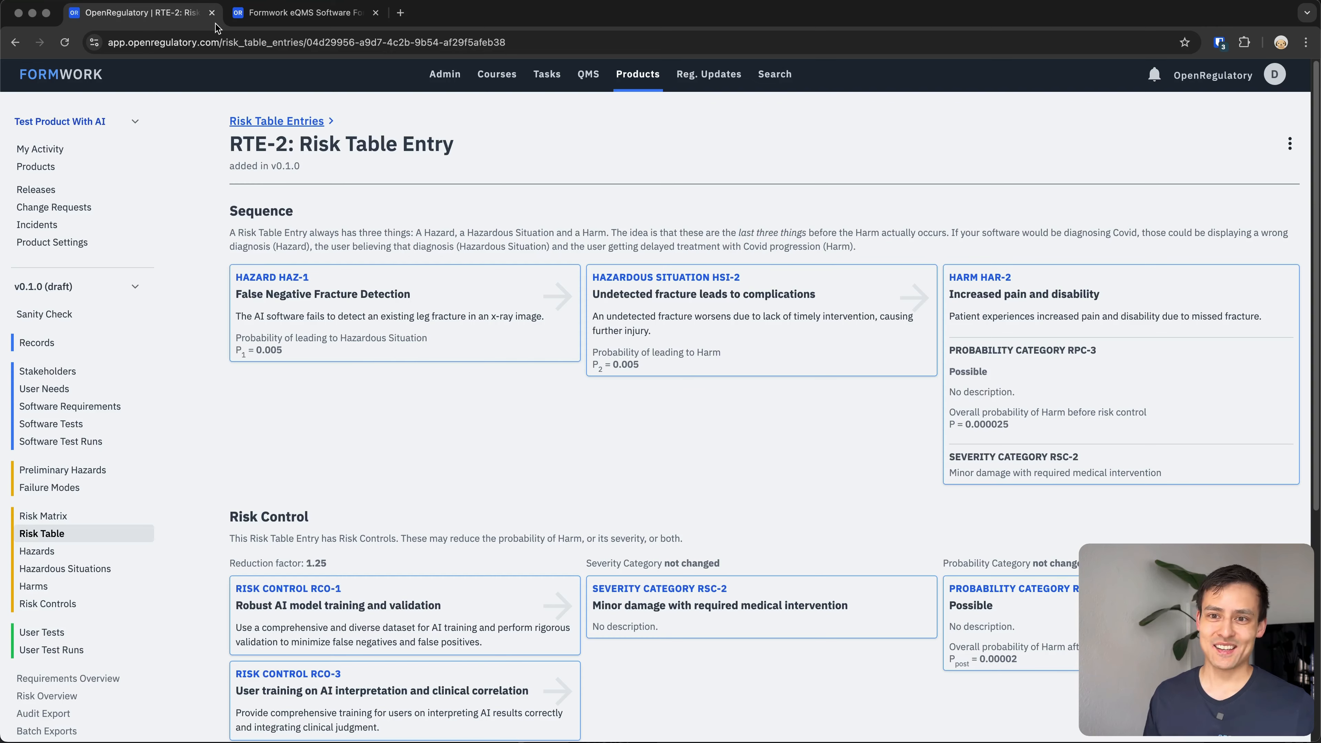